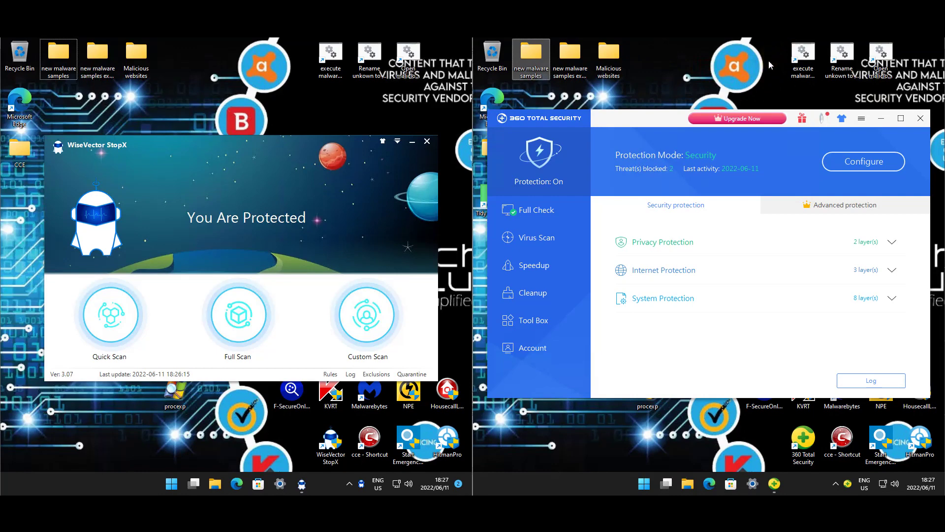
# Step: Open the WiseVector StopX settings and review the basic and advanced protection options
pyautogui.click(307, 171)
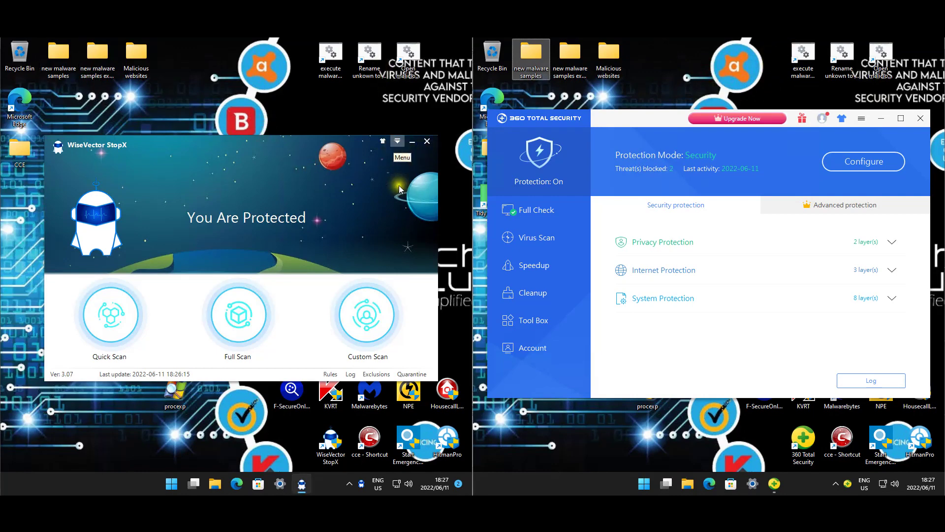
pyautogui.click(401, 142)
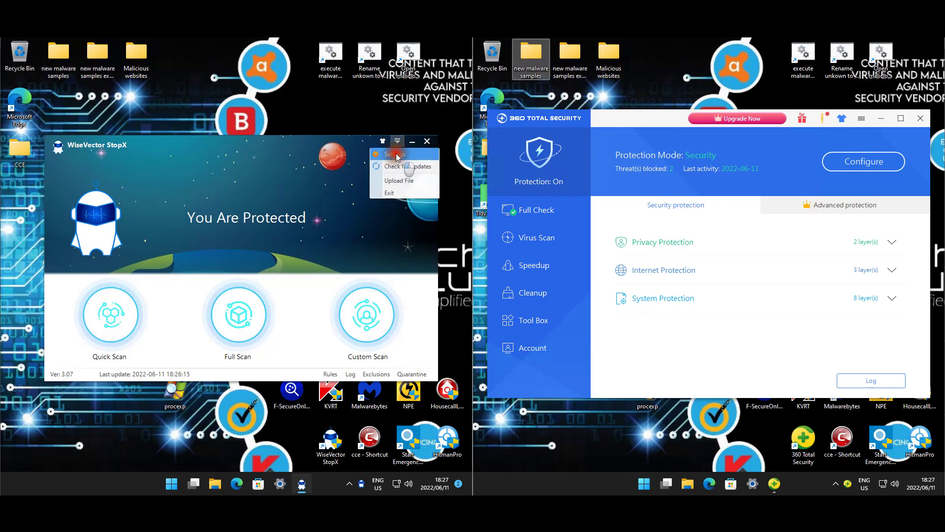
pyautogui.click(397, 158)
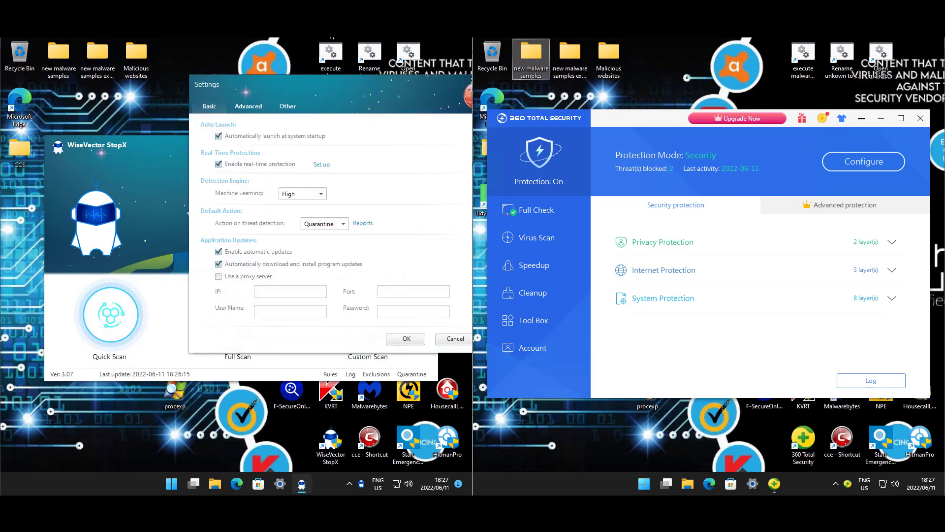
pyautogui.click(242, 110)
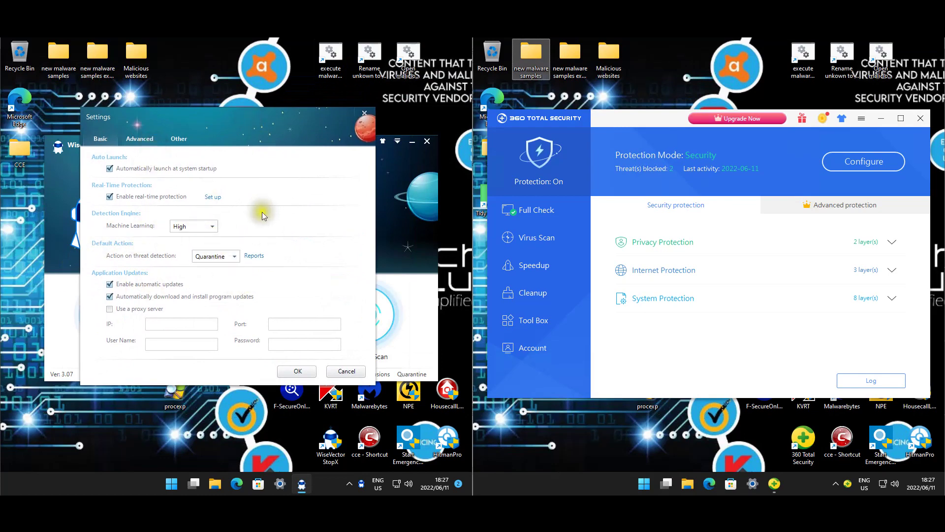
pyautogui.hotkey('ctrl', 'Tab')
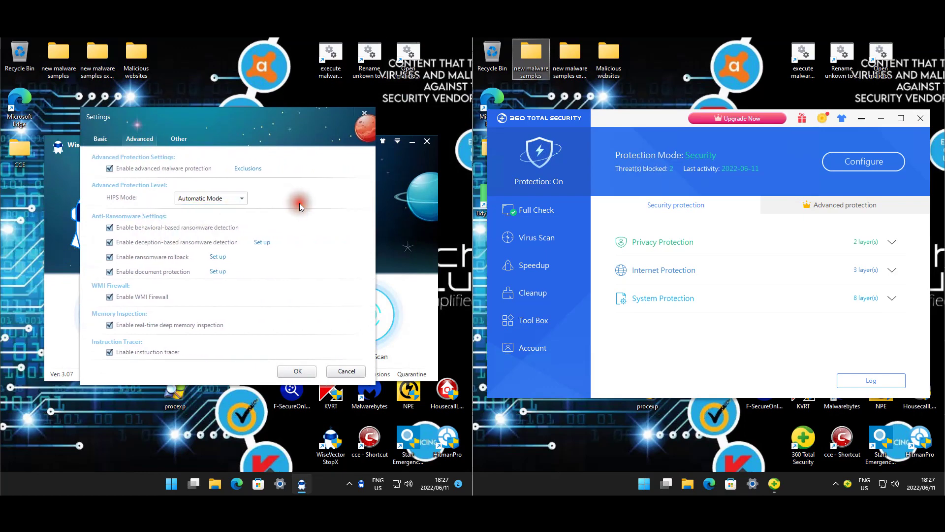
# Step: Inspect the protected folders and allowed applications under document protection, and review the web protection and firewall settings
pyautogui.click(220, 274)
pyautogui.click(218, 271)
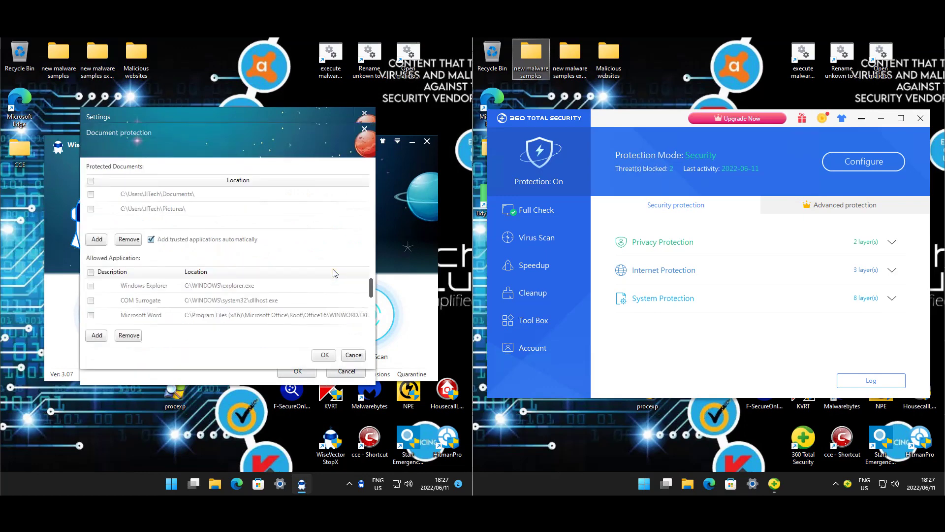
pyautogui.scroll(-4, 331, 317)
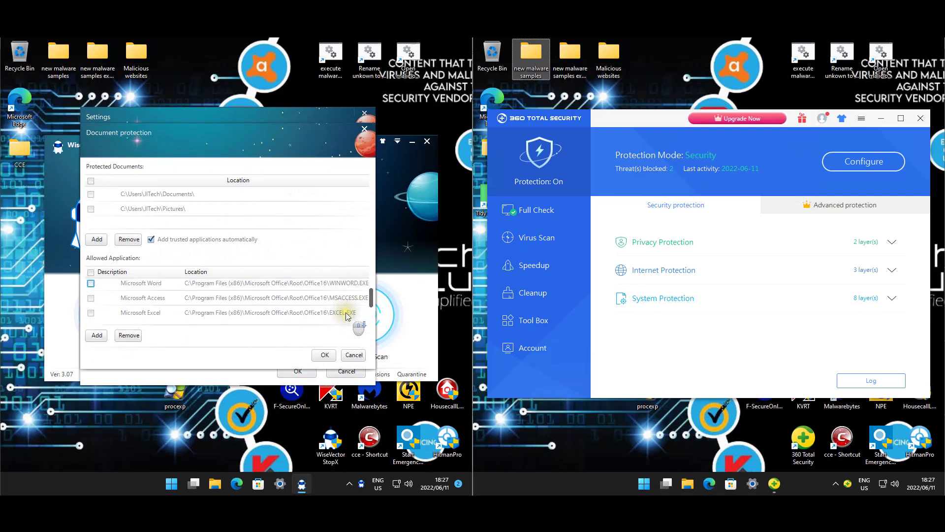
pyautogui.scroll(-1, 329, 320)
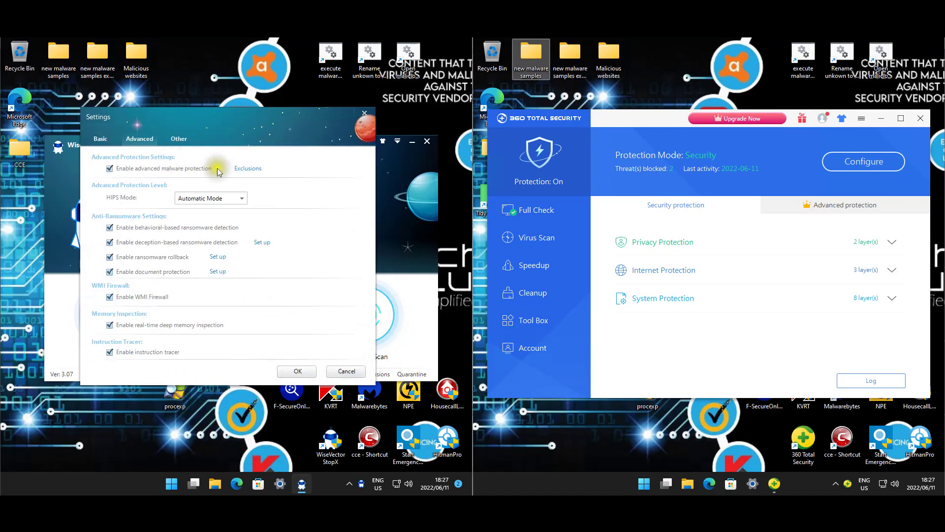
pyautogui.click(179, 139)
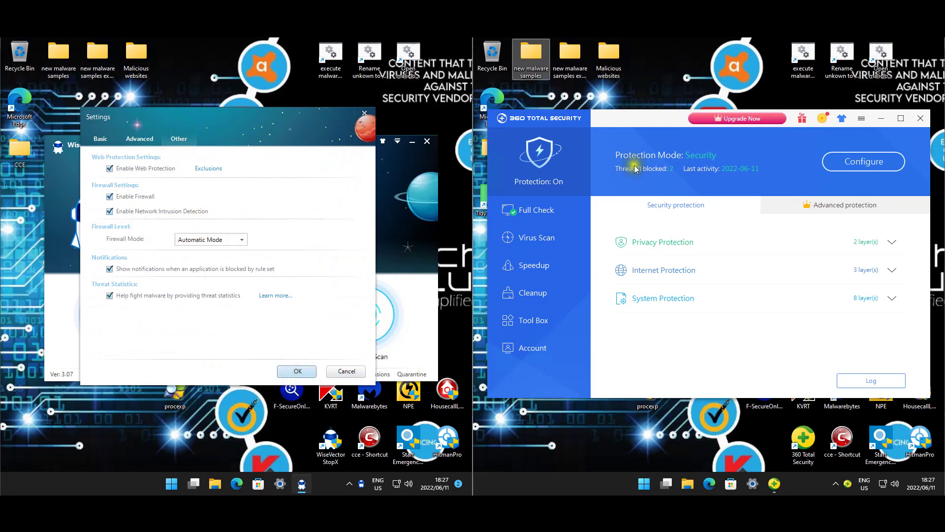
# Step: Switch to 360 Total Security and examine the protection layers included in its Security protection mode
pyautogui.click(654, 132)
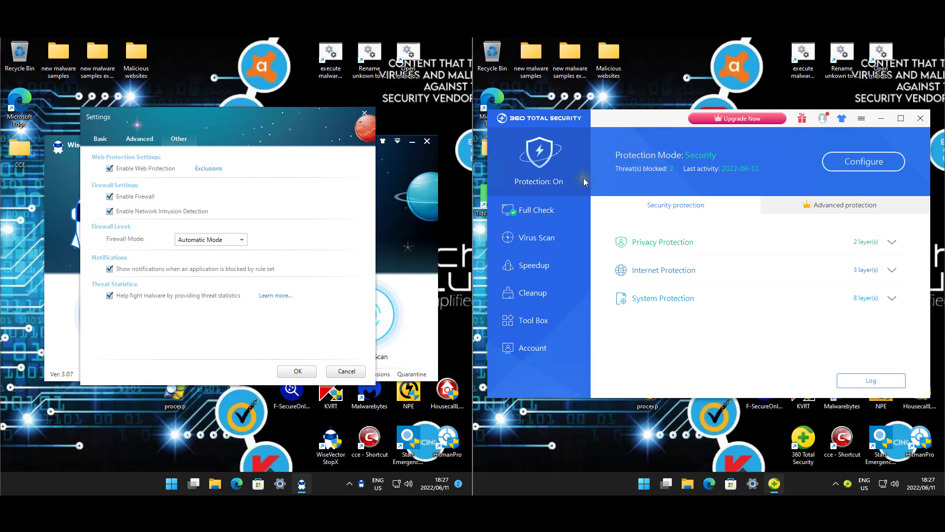
pyautogui.click(856, 162)
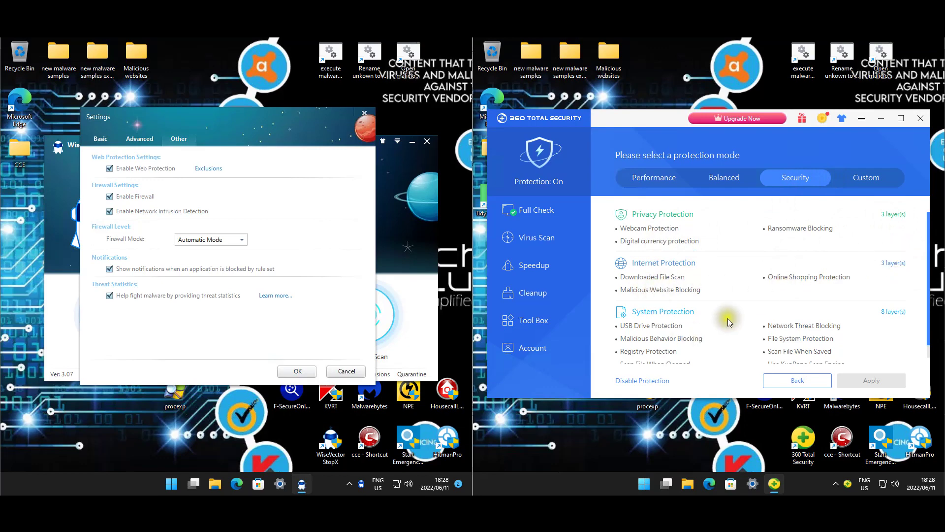
pyautogui.scroll(-1, 727, 323)
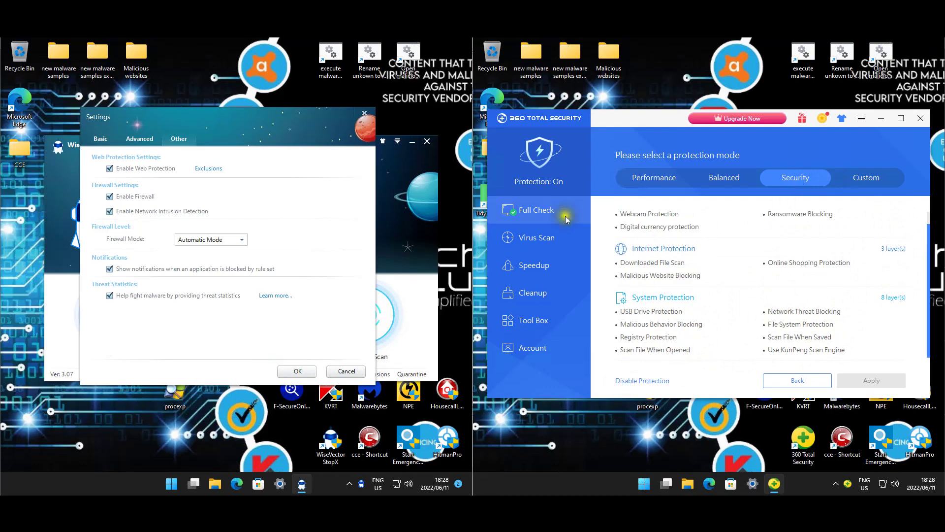
# Step: Open the 360 Total Security settings and review all general options, from language through cloud analysis and updates to self protection
pyautogui.click(862, 118)
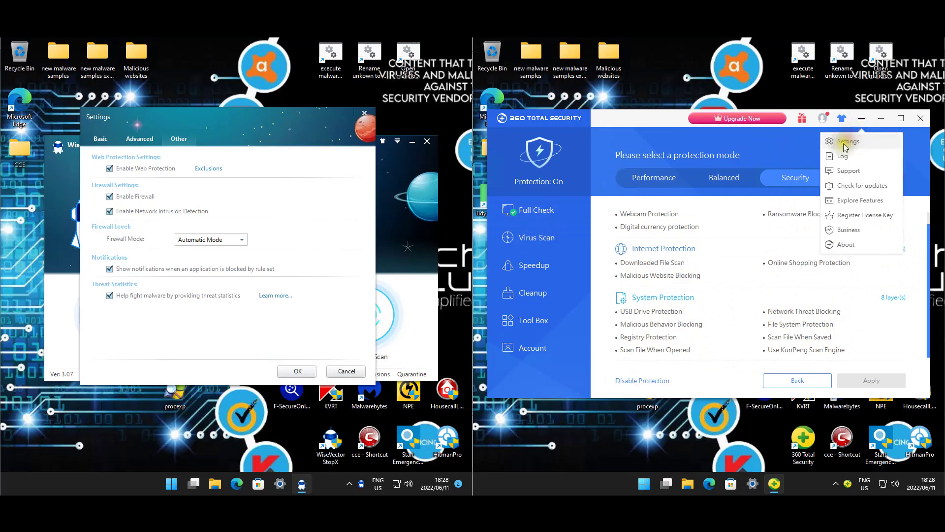
pyautogui.click(842, 143)
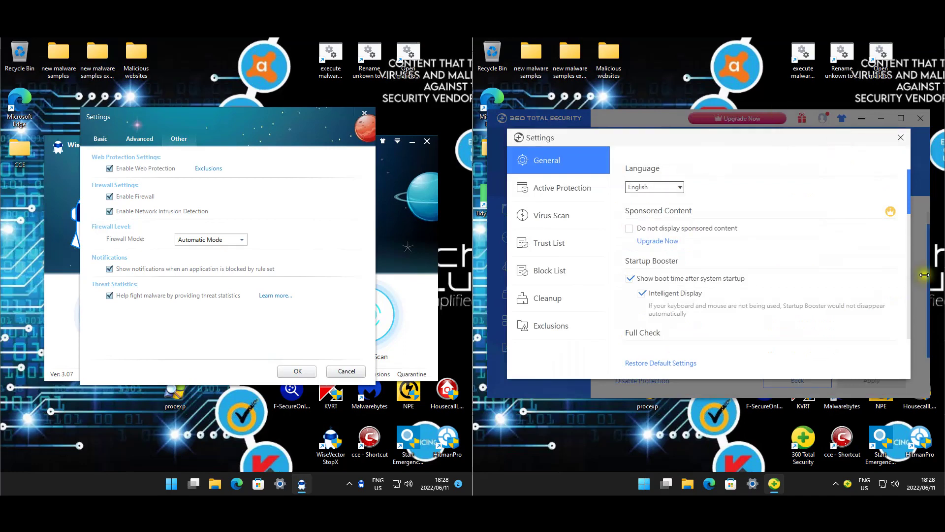
pyautogui.scroll(-5, 790, 241)
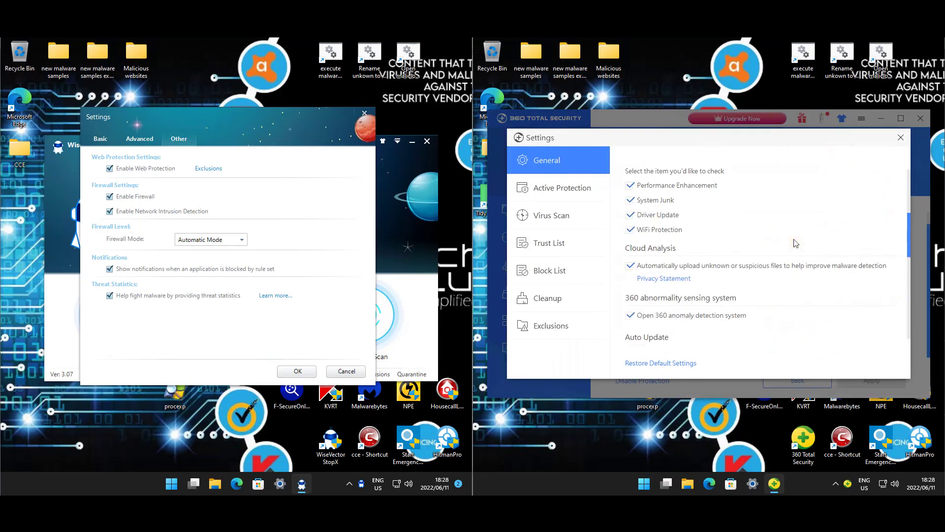
pyautogui.scroll(1, 772, 240)
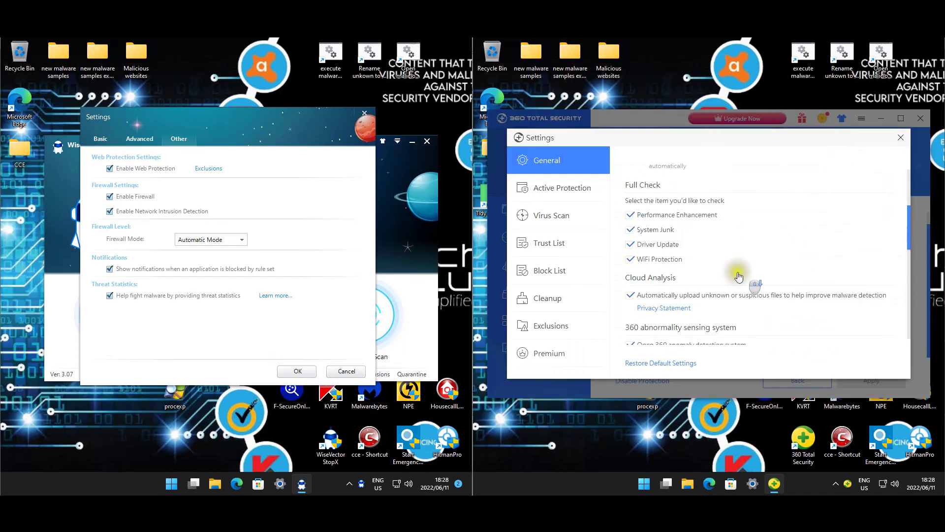
pyautogui.scroll(-6, 743, 271)
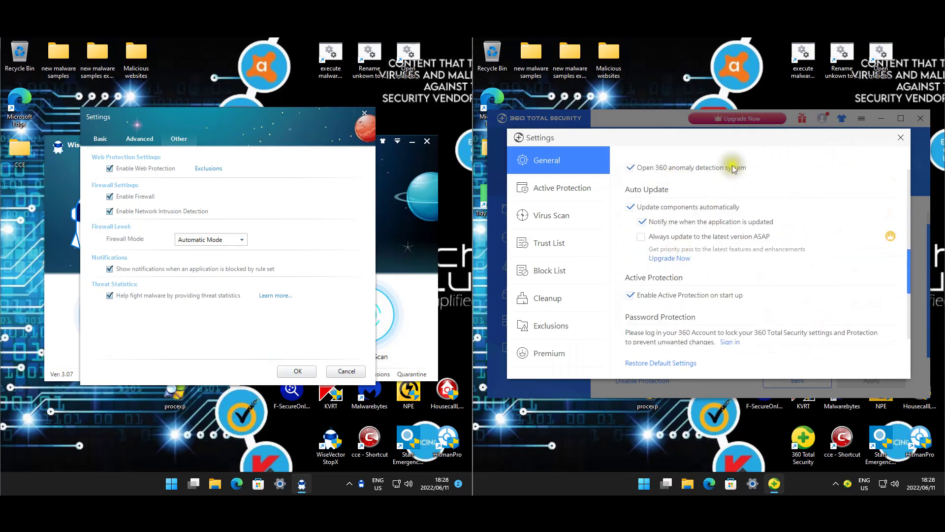
pyautogui.scroll(1, 709, 192)
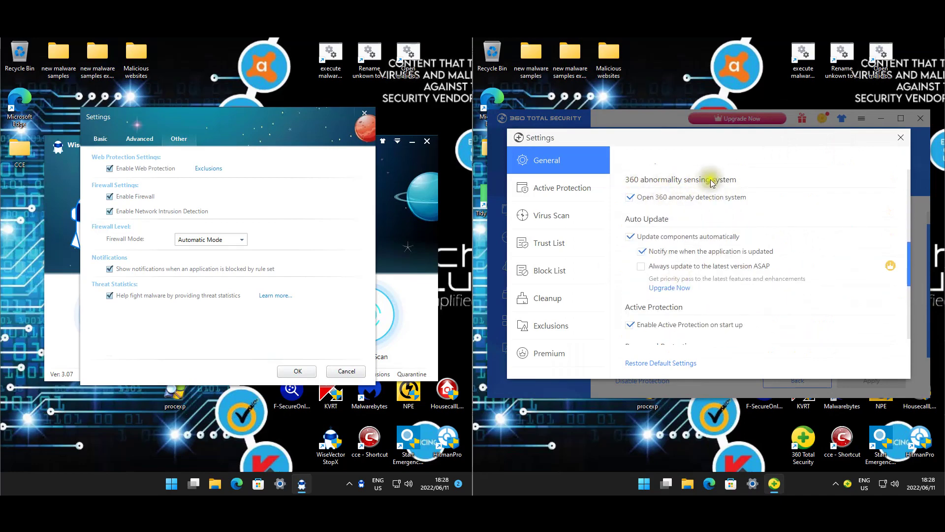
pyautogui.scroll(-3, 764, 309)
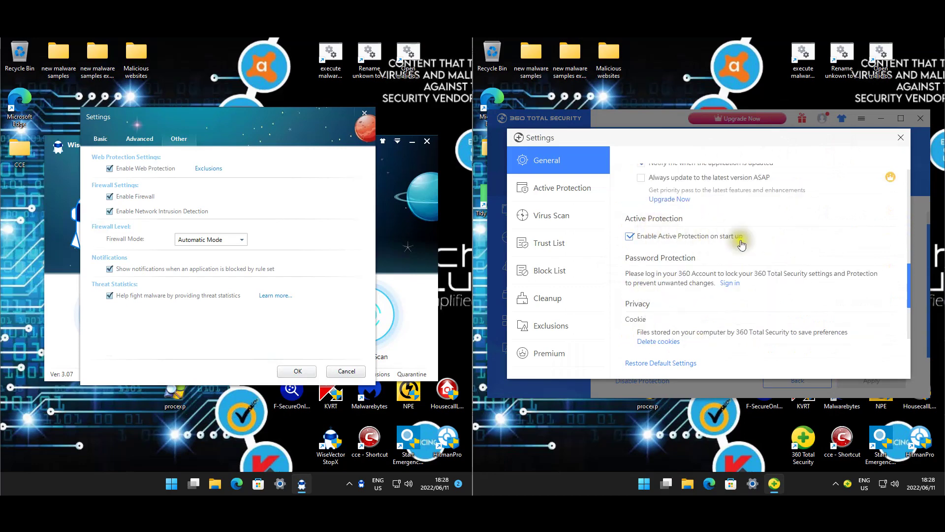
pyautogui.scroll(-4, 761, 271)
pyautogui.scroll(-1, 760, 271)
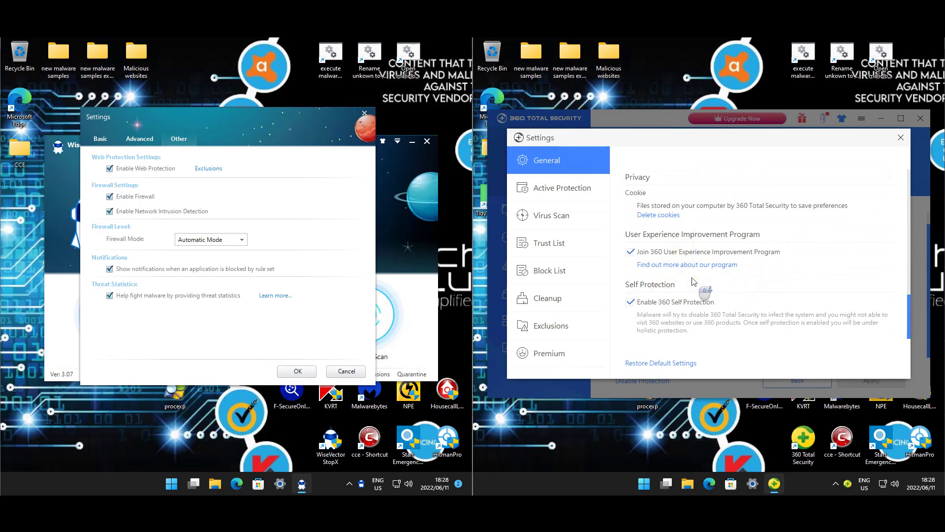
# Step: Review the Active Protection settings for the Internet, System and Privacy categories
pyautogui.click(555, 191)
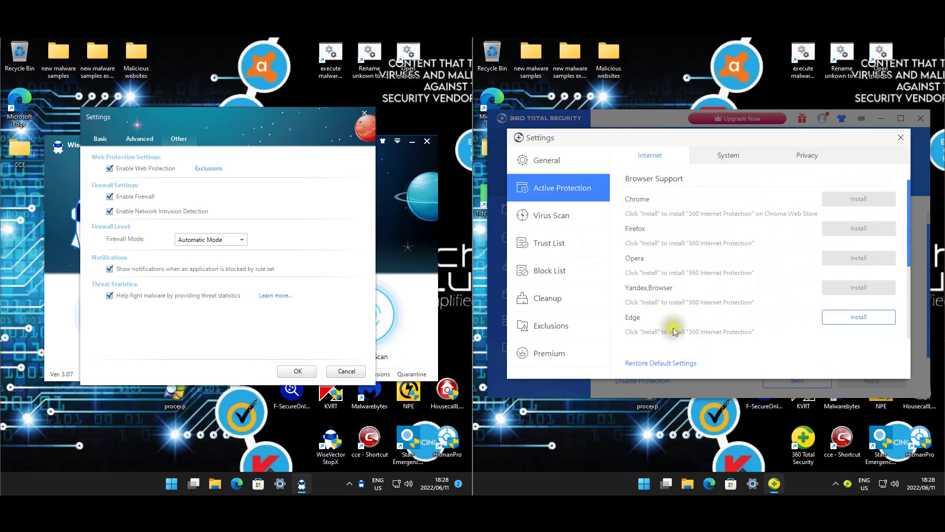
pyautogui.scroll(-2, 820, 285)
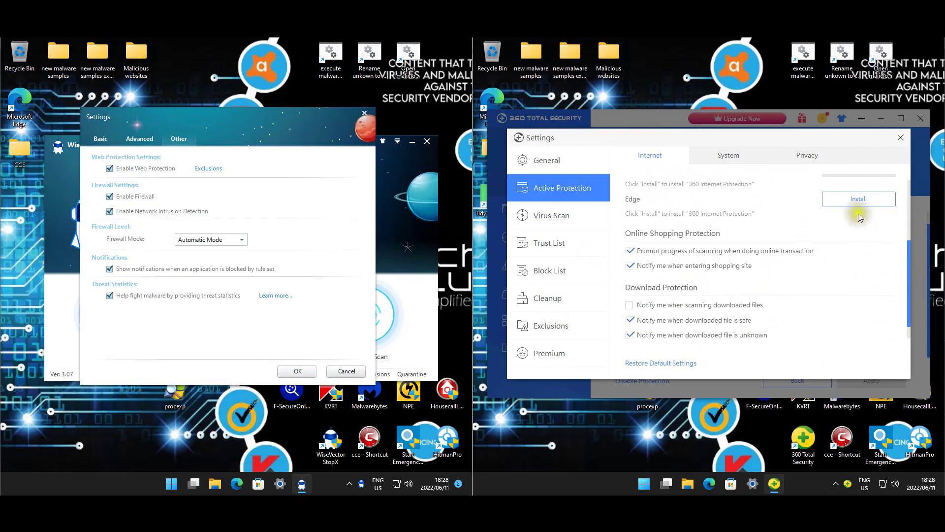
pyautogui.scroll(-1, 770, 249)
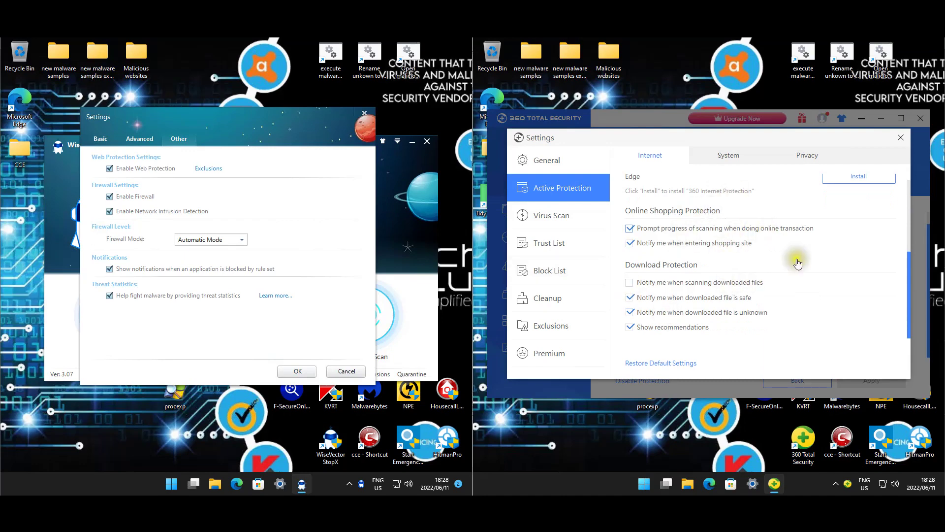
pyautogui.scroll(4, 720, 267)
pyautogui.click(731, 156)
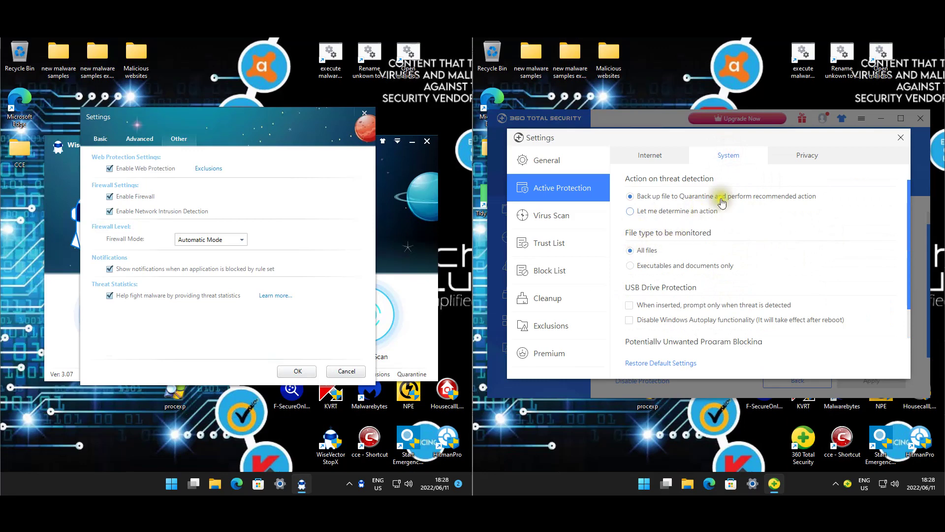
pyautogui.scroll(-1, 834, 222)
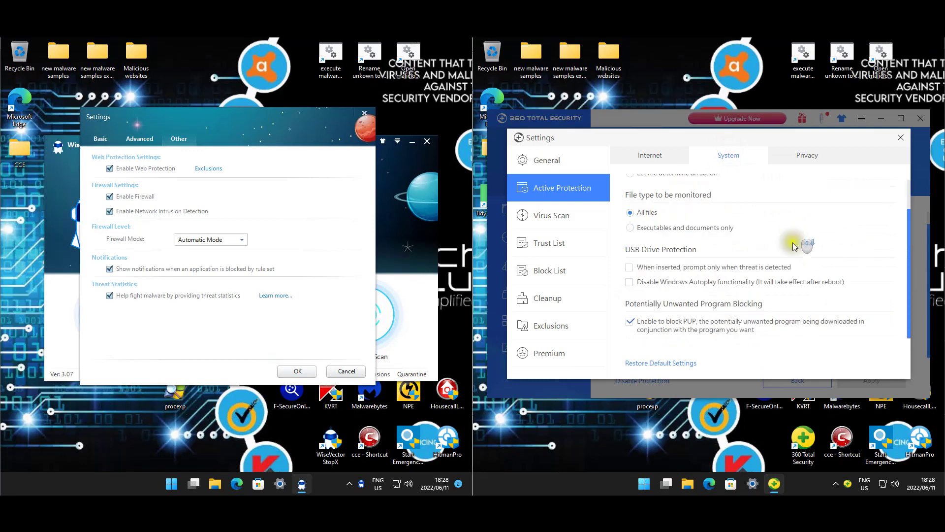
pyautogui.scroll(1, 802, 176)
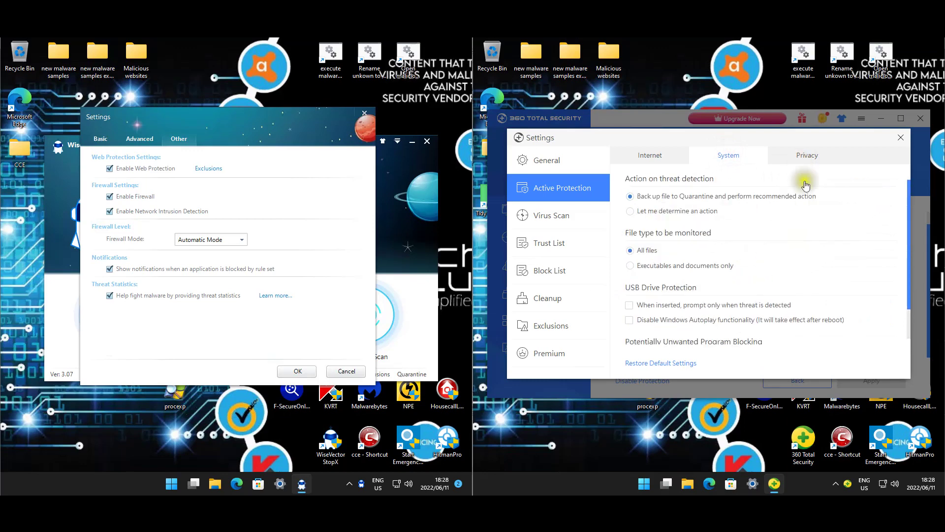
pyautogui.click(807, 155)
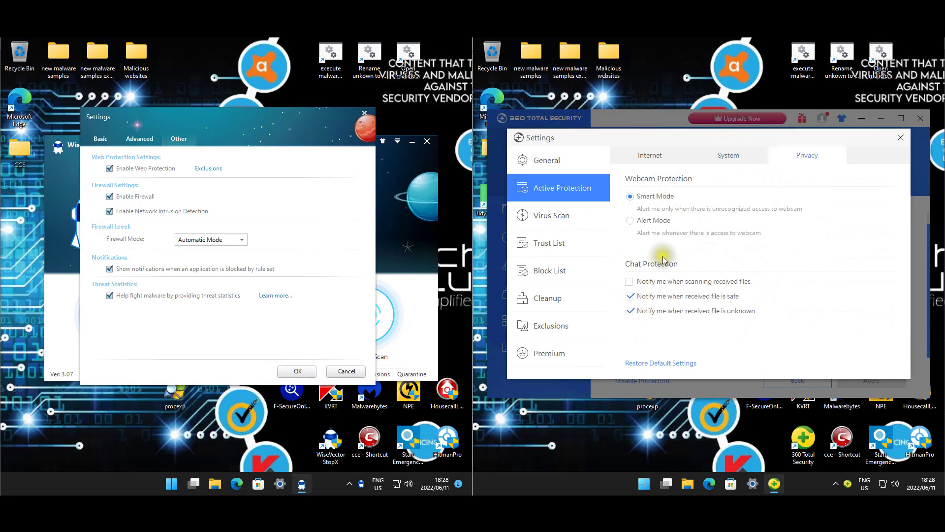
# Step: Review the virus scan, cleanup and exclusions settings of 360 Total Security and close its settings window
pyautogui.click(577, 213)
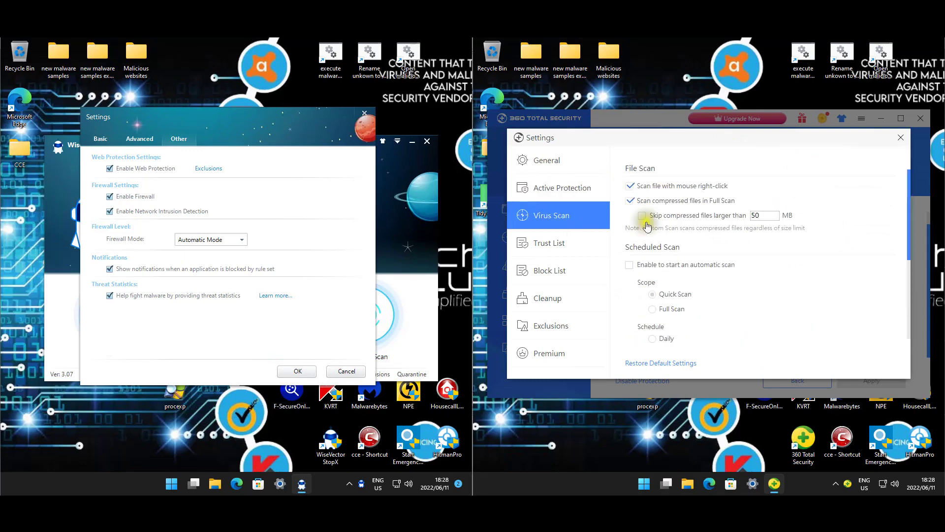
pyautogui.scroll(-2, 798, 264)
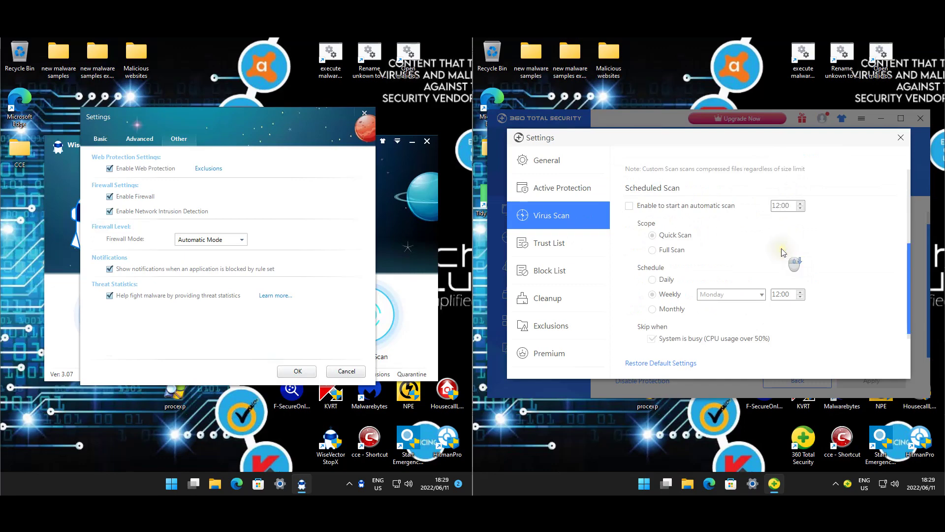
pyautogui.scroll(-2, 781, 248)
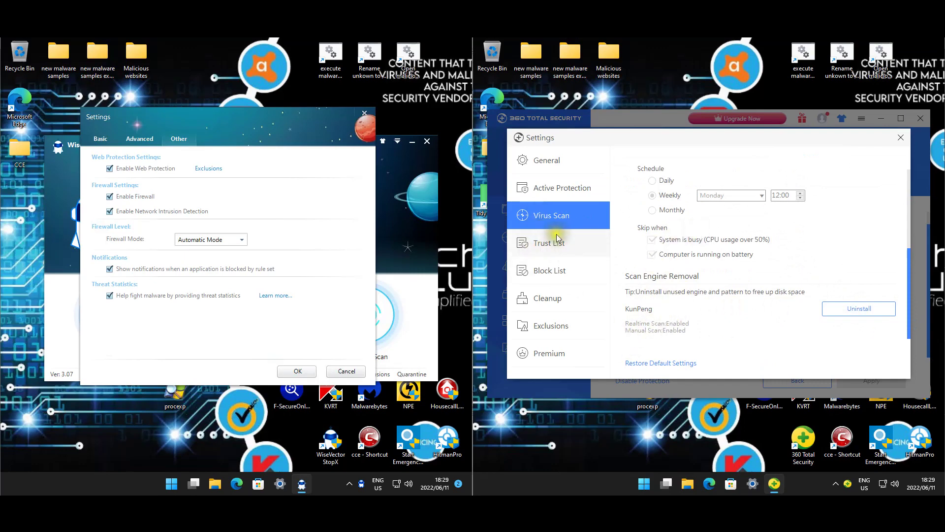
pyautogui.click(563, 297)
pyautogui.click(566, 331)
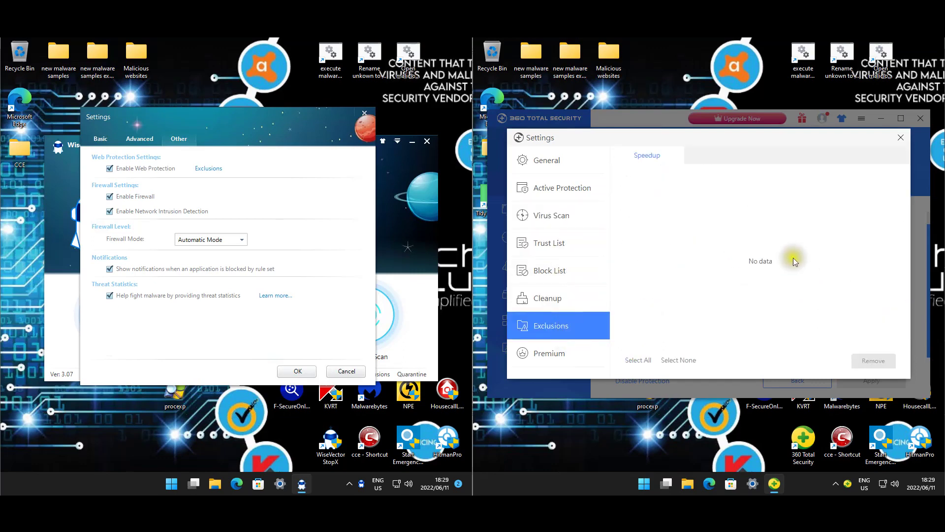
pyautogui.click(899, 140)
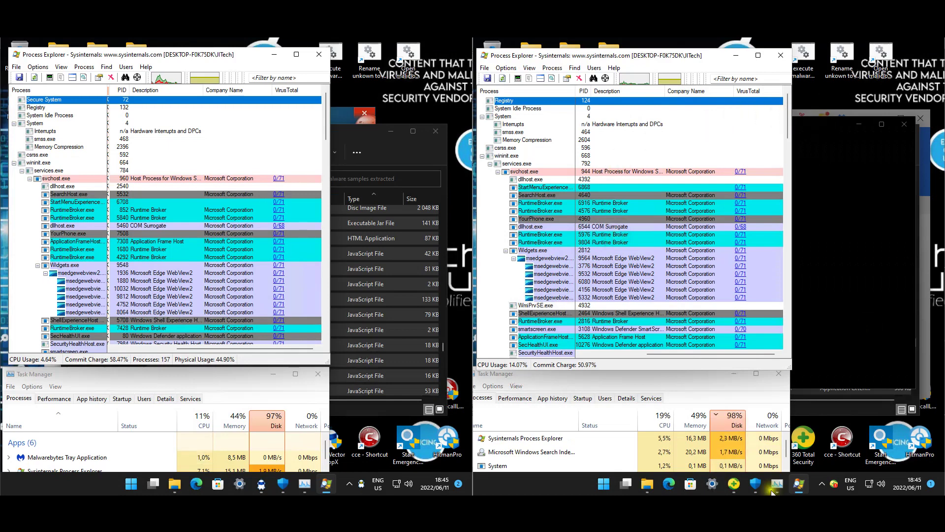
# Step: Bring up the "new malware samples extracted" folder windows on both desktops and close them
pyautogui.click(647, 487)
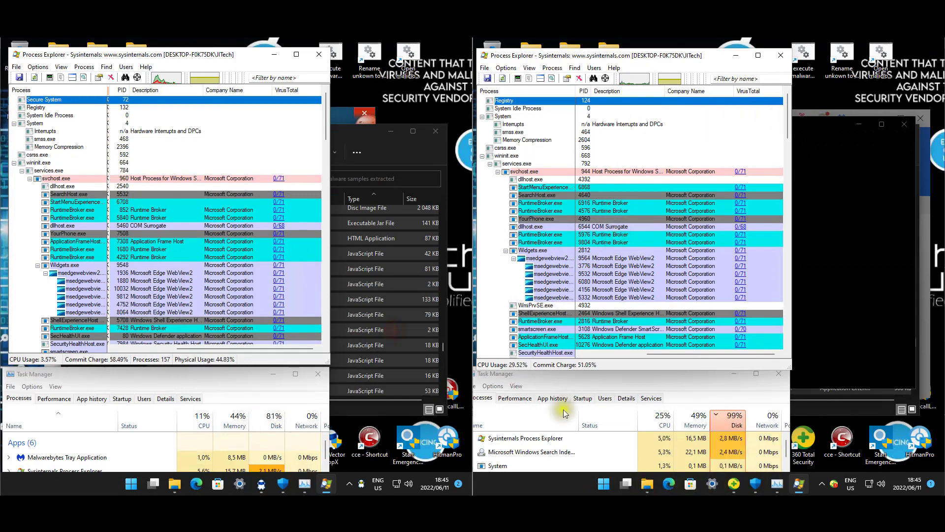
pyautogui.click(429, 154)
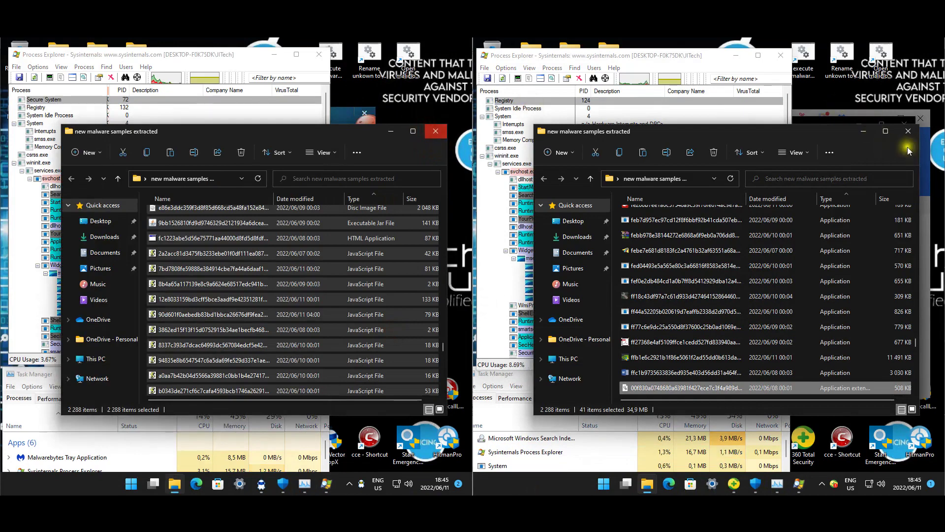
pyautogui.click(436, 131)
pyautogui.click(909, 131)
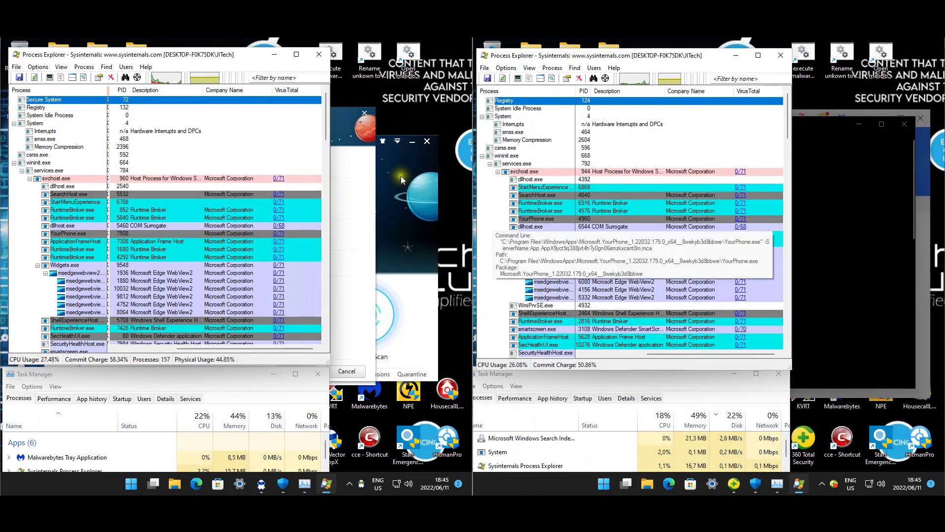
# Step: Bring both antivirus windows forward, close the 360 Total Security settings and check that program for updates
pyautogui.click(368, 173)
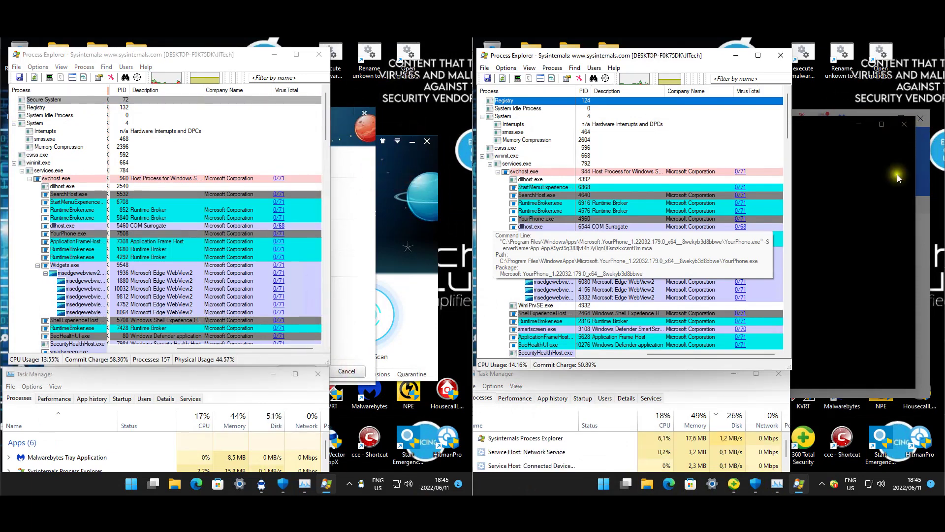
pyautogui.click(870, 182)
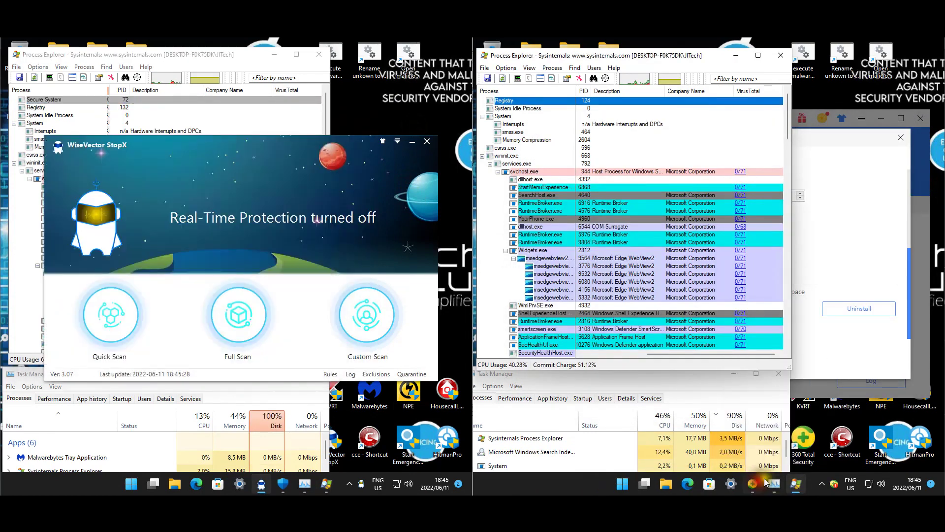
pyautogui.click(760, 483)
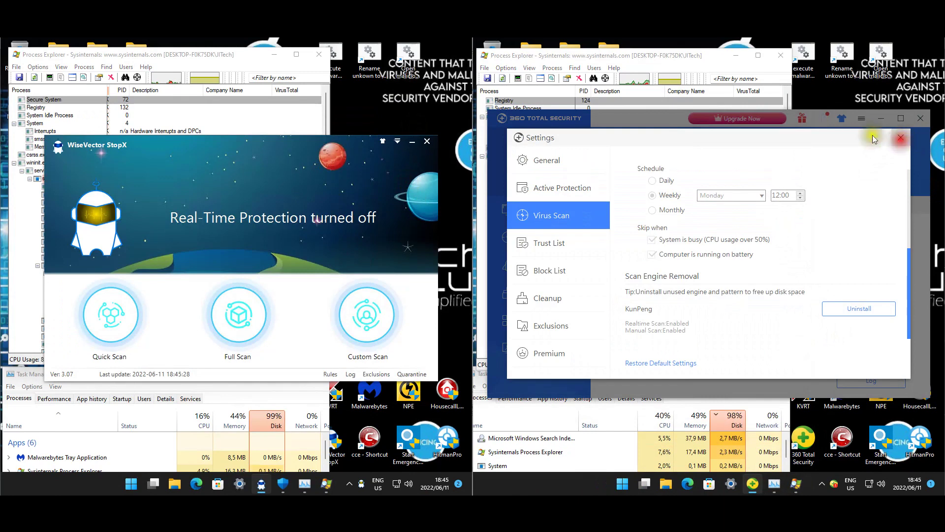
pyautogui.click(901, 138)
pyautogui.click(862, 119)
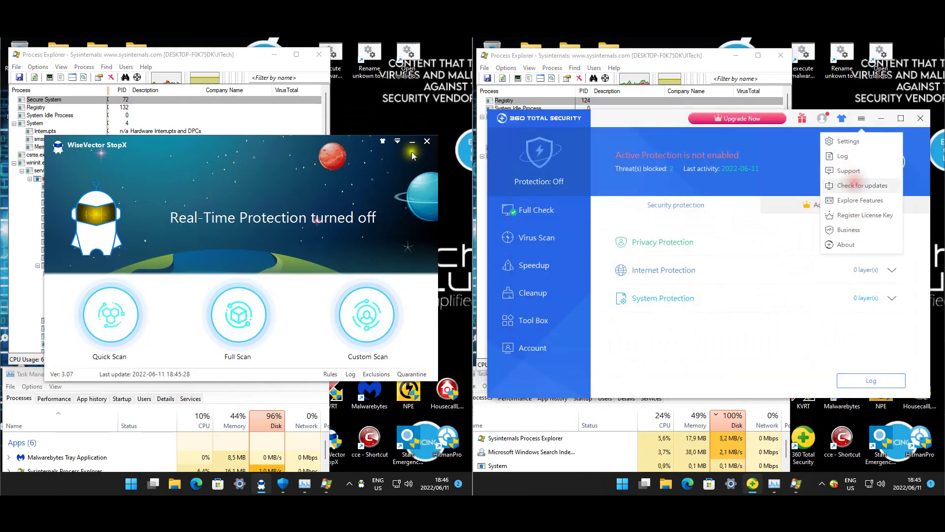
pyautogui.click(856, 184)
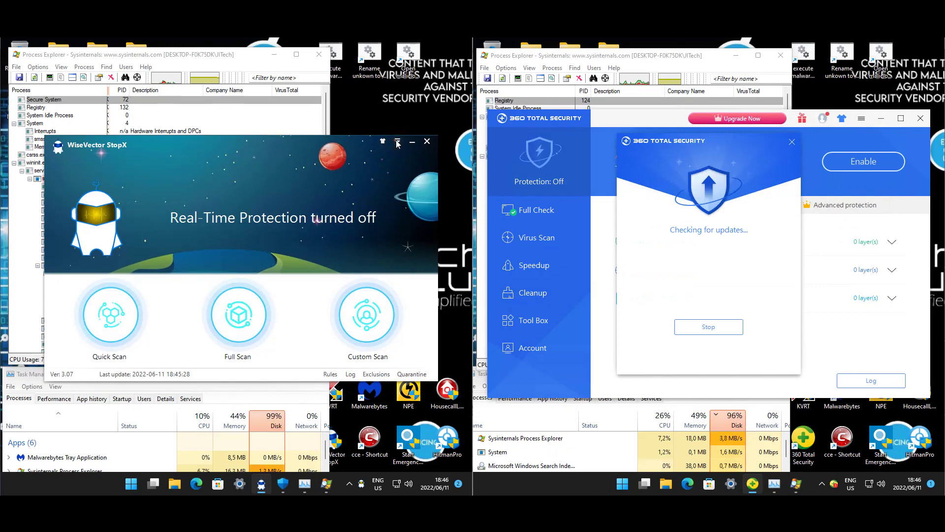
# Step: Check WiseVector StopX for updates and dismiss the 360 Total Security update dialog
pyautogui.click(398, 142)
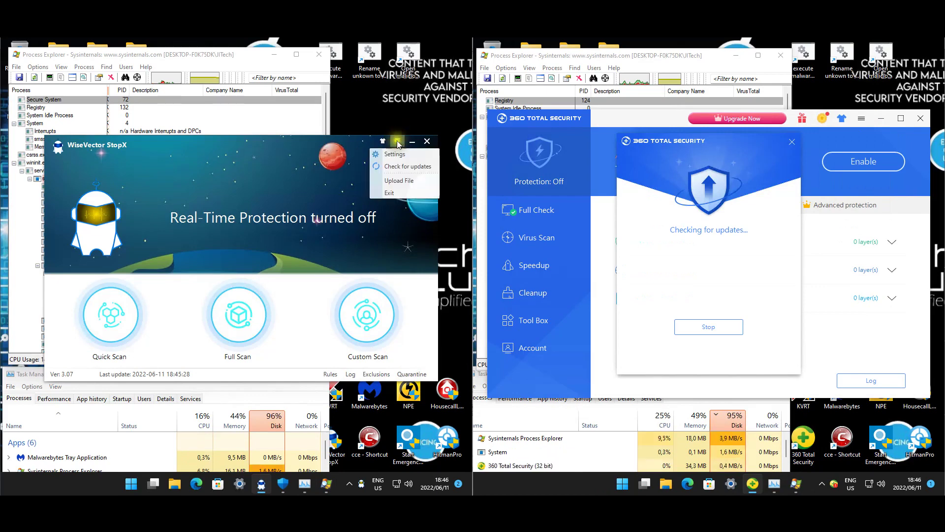
pyautogui.click(407, 166)
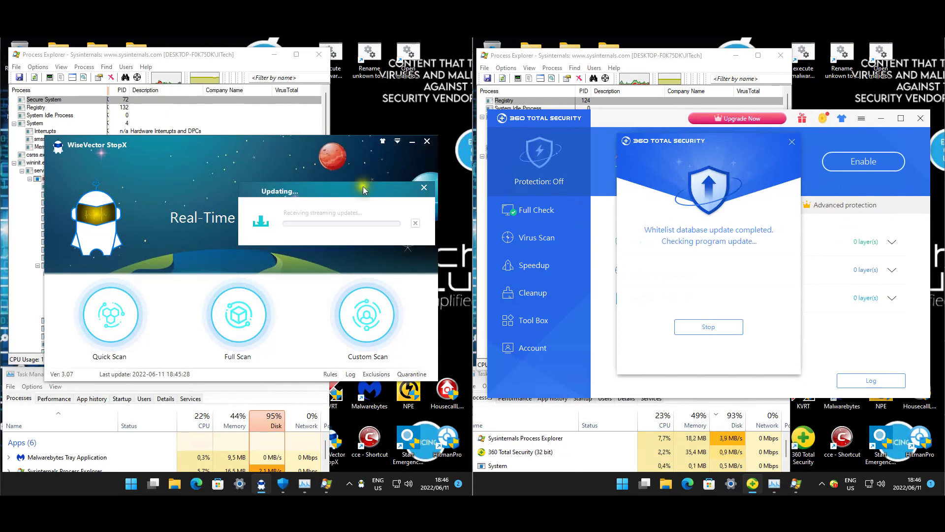
pyautogui.moveTo(362, 186); pyautogui.dragTo(264, 192)
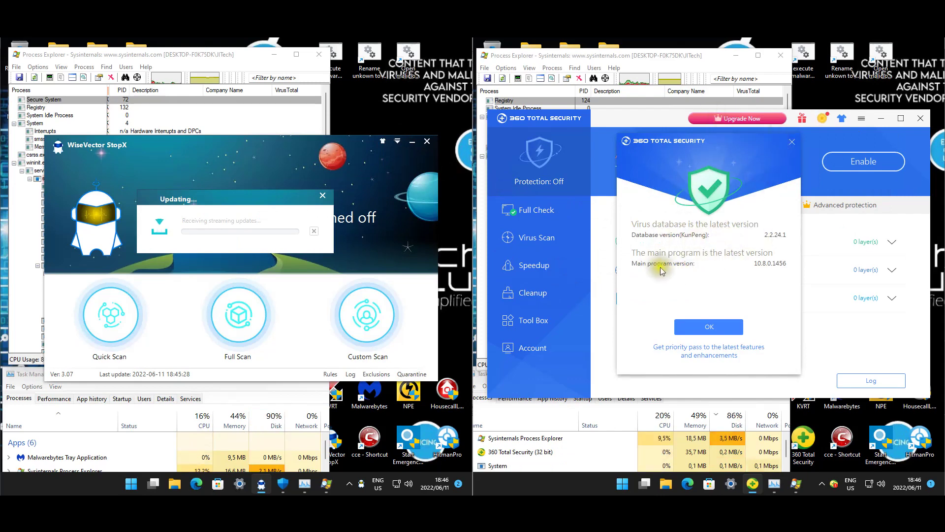
pyautogui.click(725, 325)
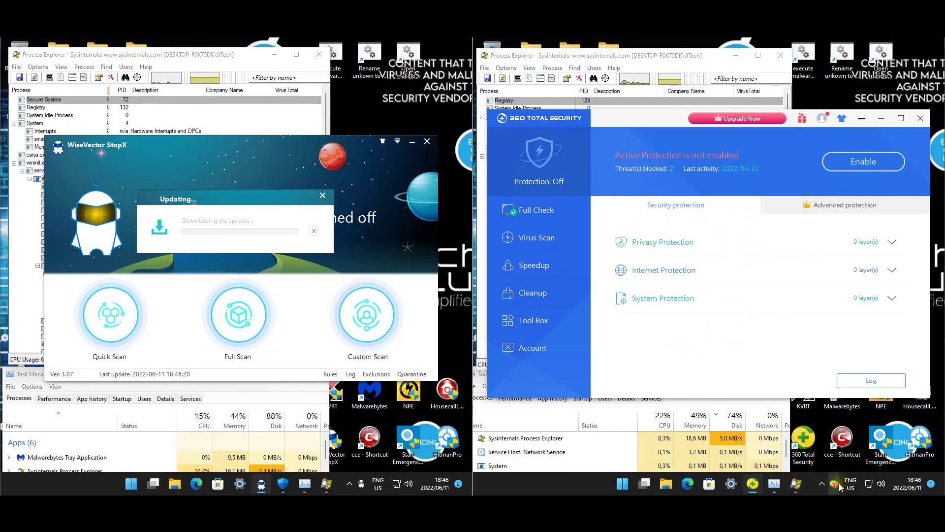
# Step: Turn on active protection in 360 Total Security
pyautogui.moveTo(840, 488)
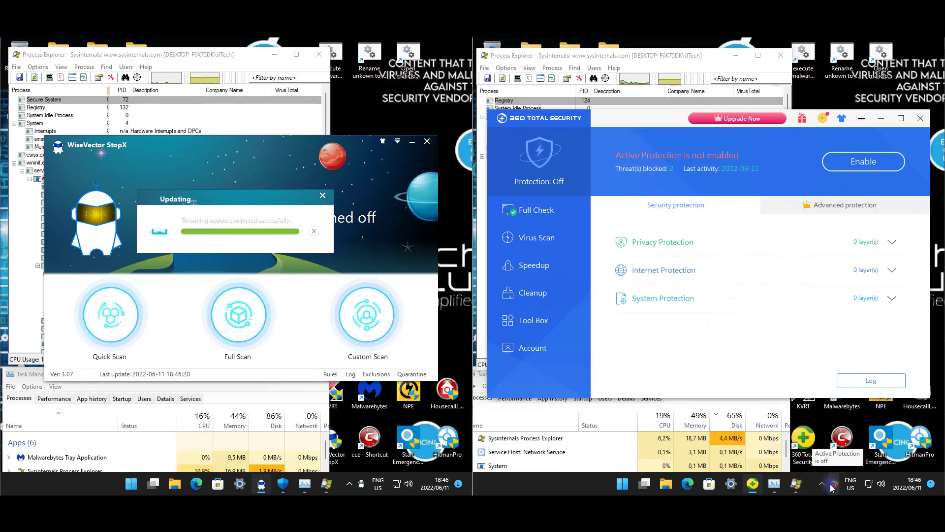
pyautogui.rightClick(835, 487)
pyautogui.click(938, 270)
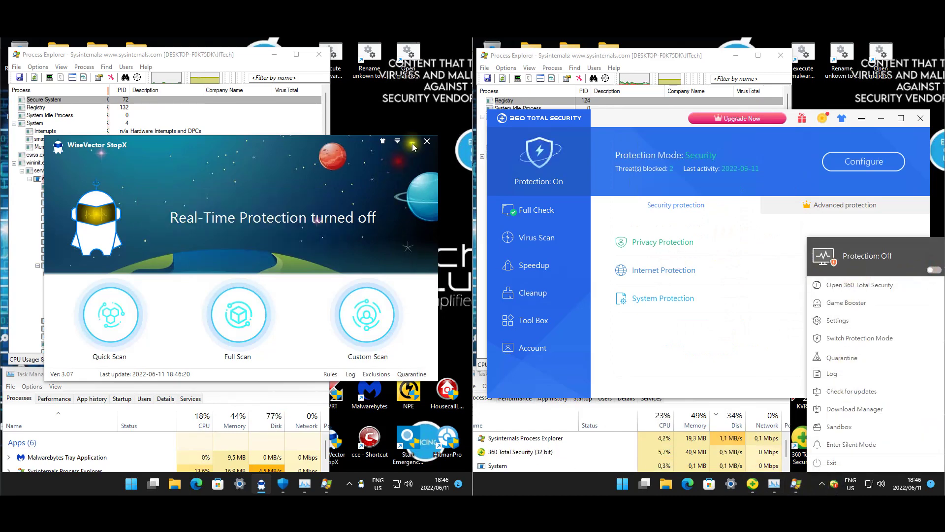
# Step: Enable Basic Protection and Advanced Protection in WiseVector StopX
pyautogui.rightClick(362, 484)
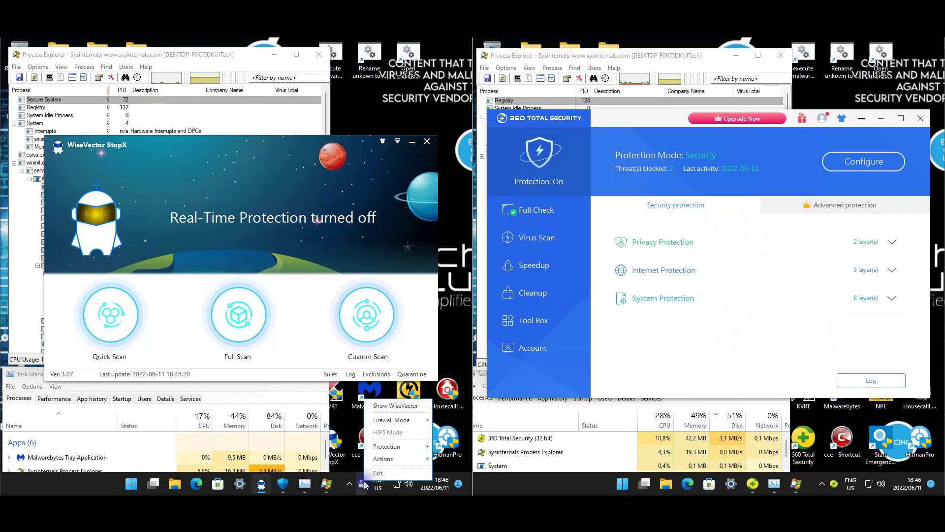
pyautogui.moveTo(389, 446)
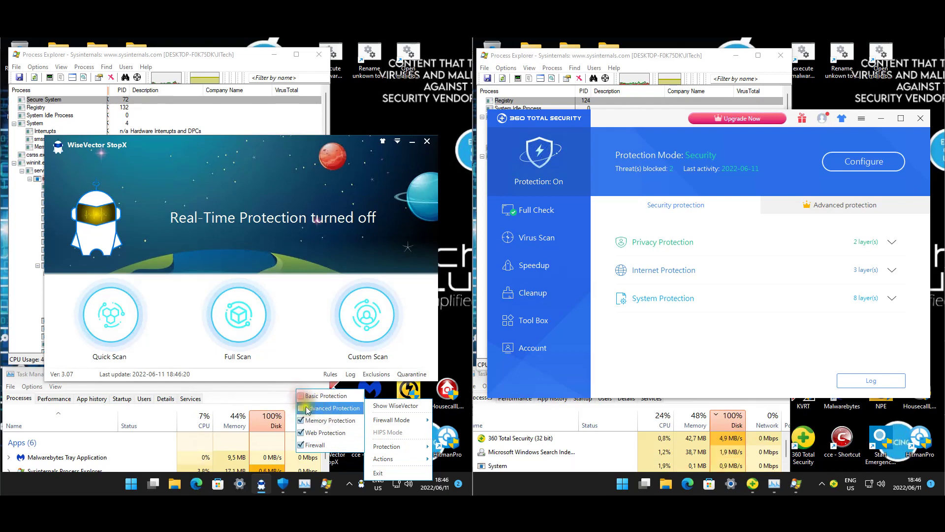
pyautogui.click(309, 409)
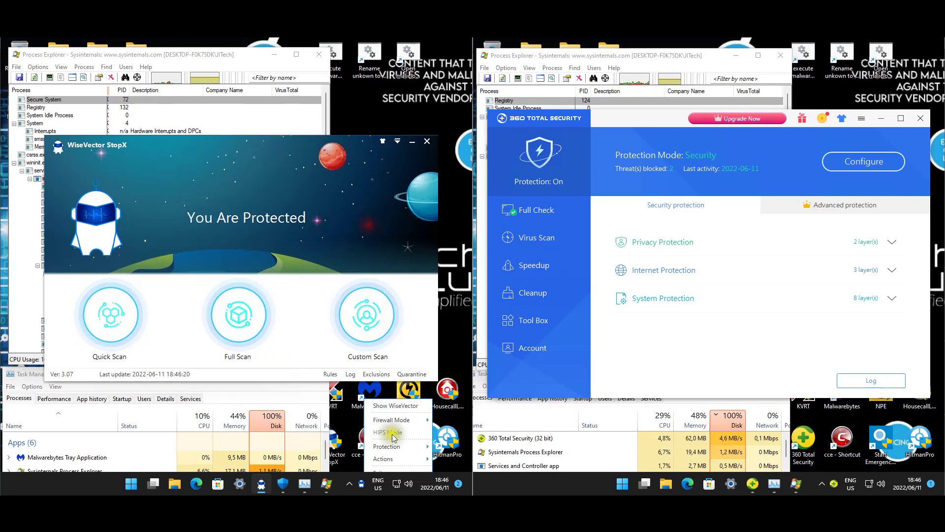
# Step: Review WiseVector's Firewall Mode and Protection options and close both antivirus windows
pyautogui.moveTo(407, 363); pyautogui.dragTo(408, 366)
pyautogui.rightClick(365, 481)
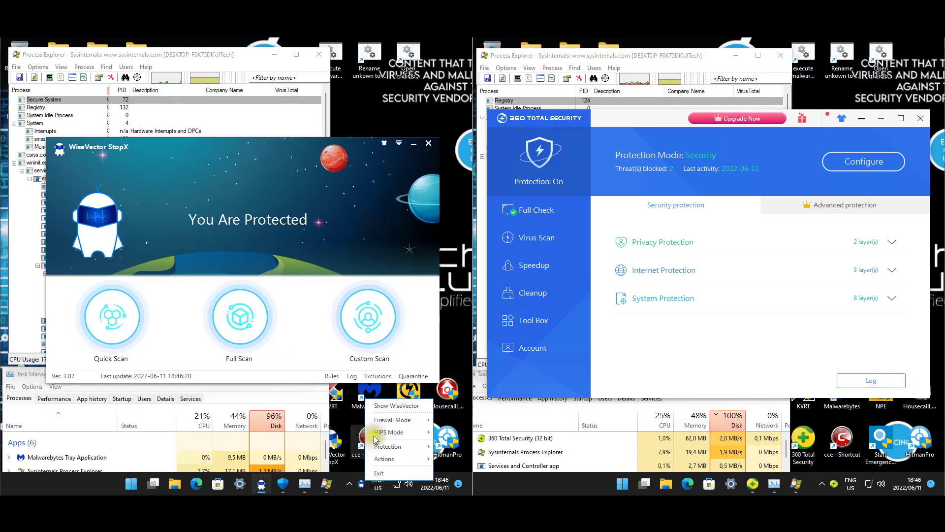
pyautogui.moveTo(378, 437)
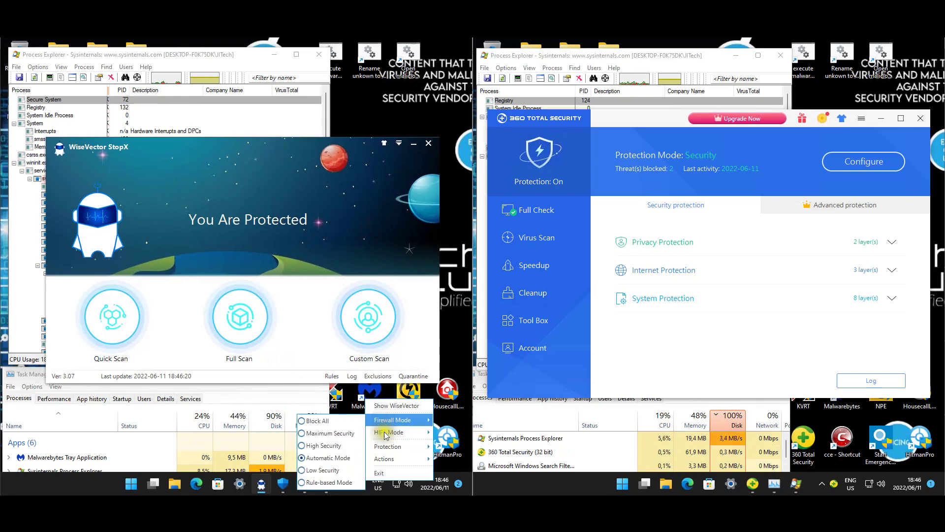
pyautogui.click(382, 447)
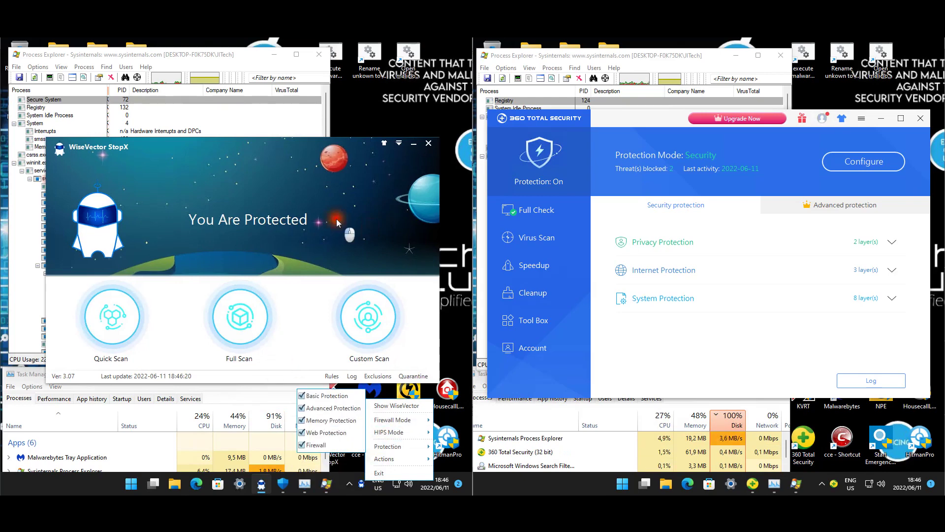
pyautogui.moveTo(336, 218); pyautogui.dragTo(298, 216)
pyautogui.click(403, 149)
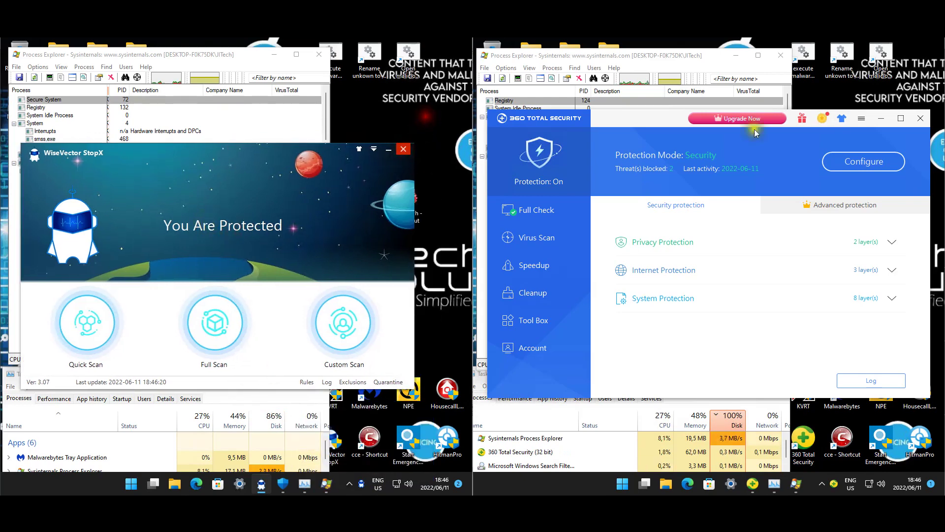
pyautogui.click(921, 120)
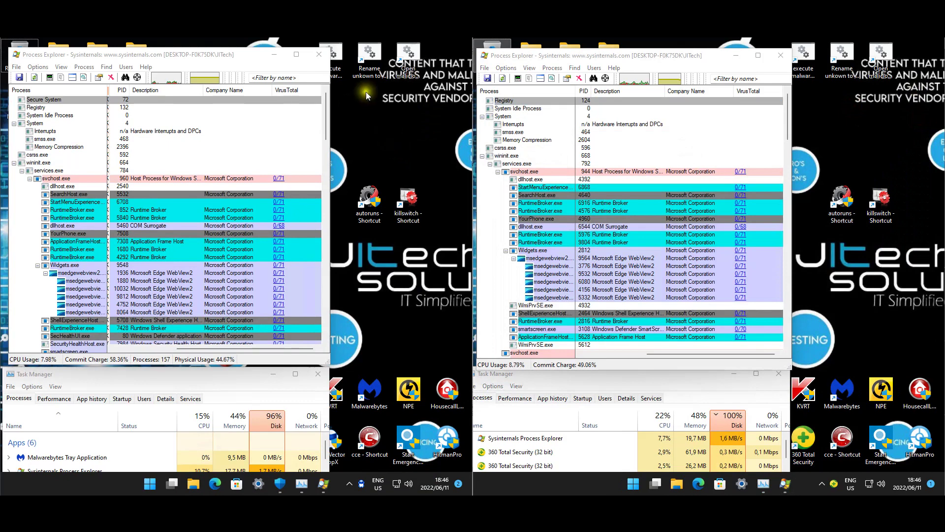
# Step: Run the desktop shortcut that opens the test websites on both machines to download the malware samples
pyautogui.click(415, 64)
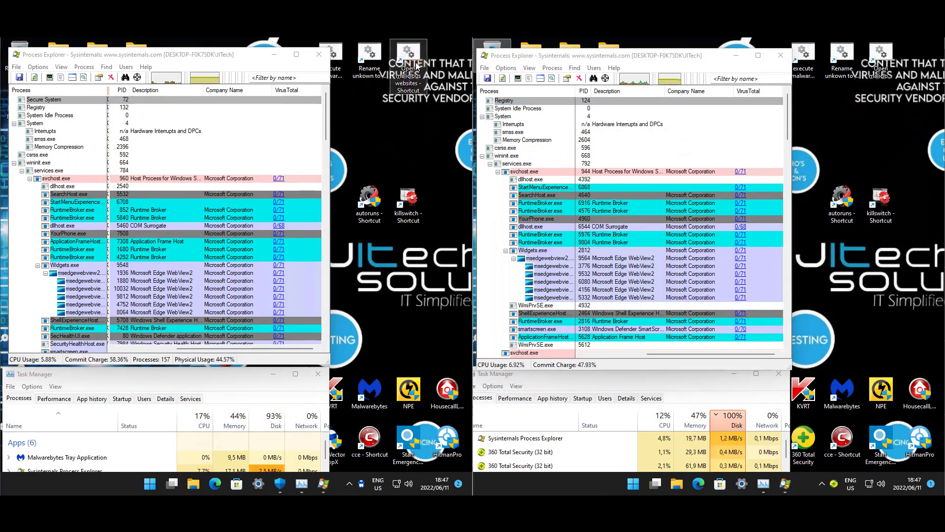
pyautogui.click(883, 59)
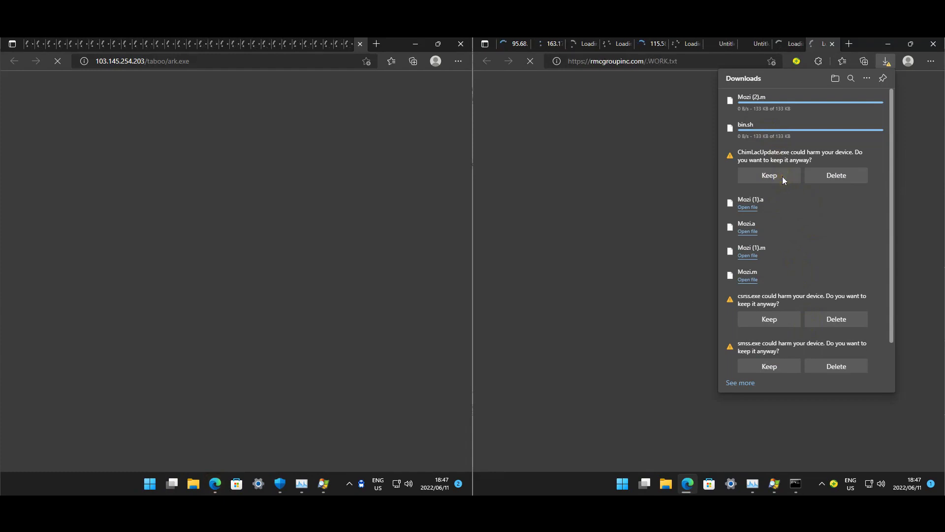
pyautogui.click(798, 59)
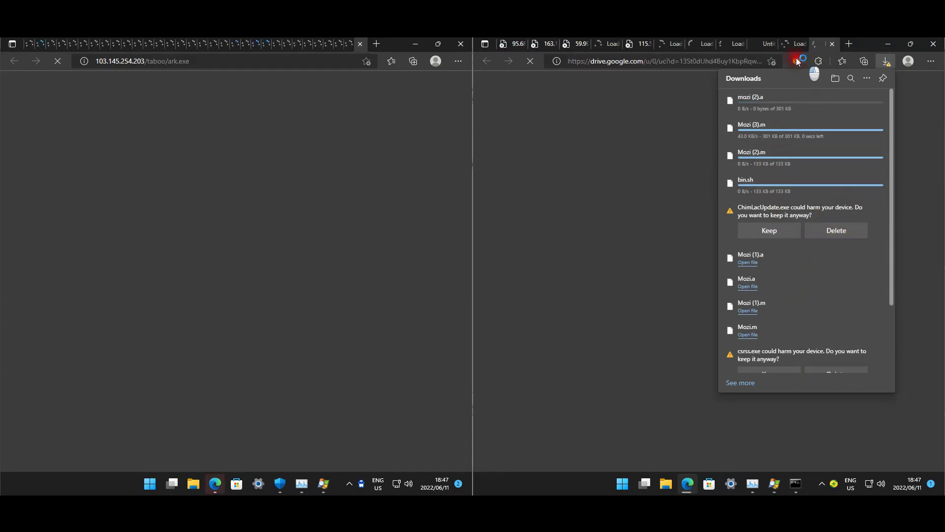
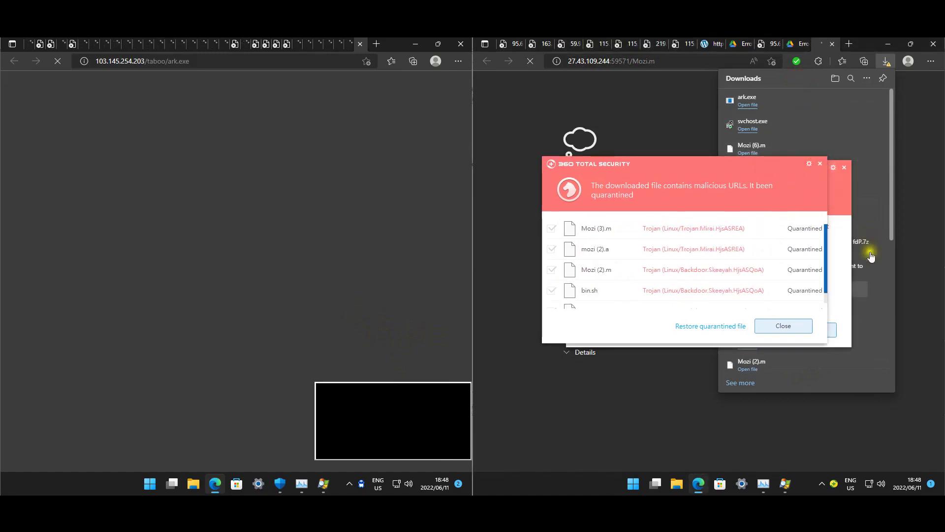
# Step: Keep the flagged vbc.exe and ChimLacUpdate.exe downloads on the 360 Total Security machine
pyautogui.scroll(-1, 876, 245)
pyautogui.scroll(-3, 875, 245)
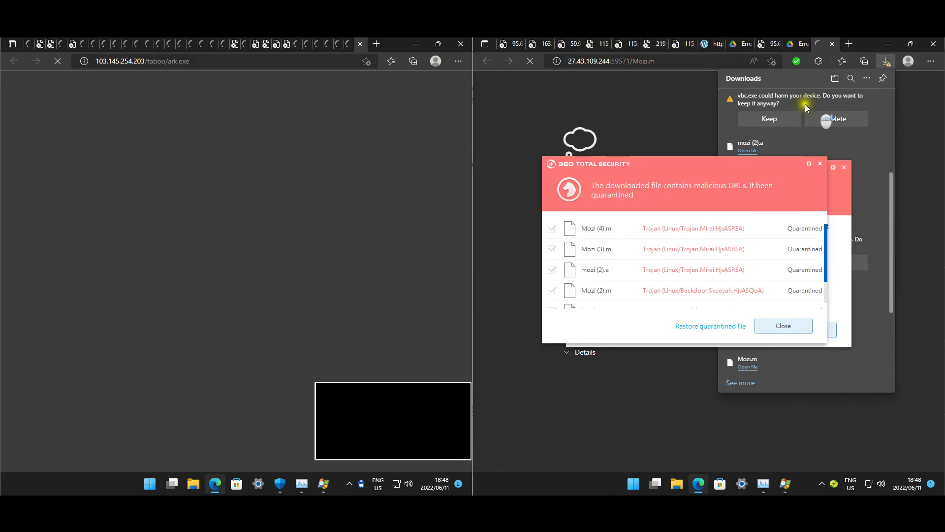
pyautogui.click(776, 118)
pyautogui.scroll(-3, 803, 144)
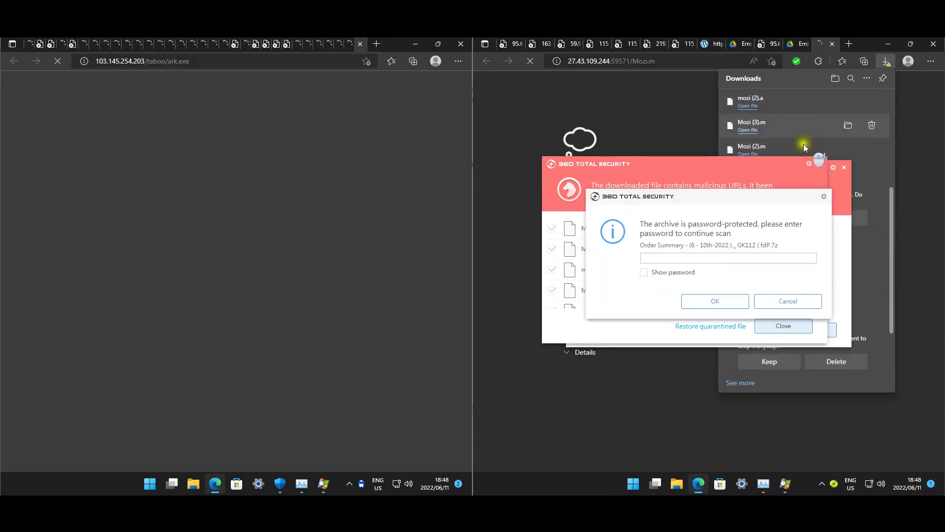
pyautogui.click(770, 148)
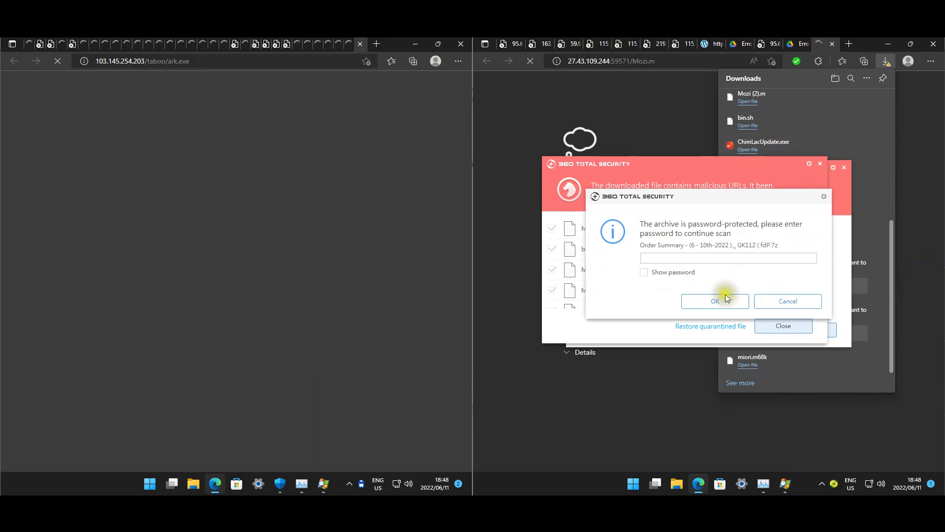
# Step: Cancel the password prompt for the Order Summary archive scan, review the quarantined files and close the 360 Total Security alerts
pyautogui.click(782, 298)
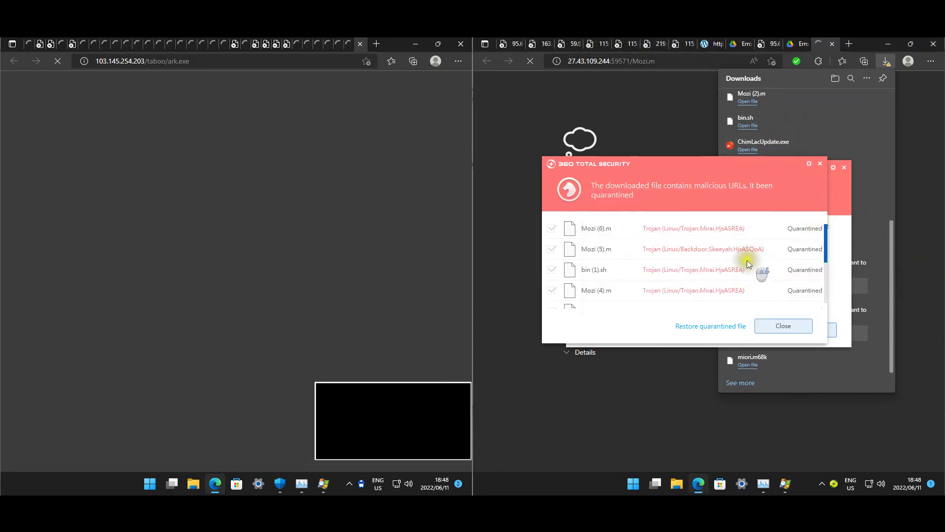
pyautogui.scroll(-5, 746, 260)
pyautogui.click(793, 327)
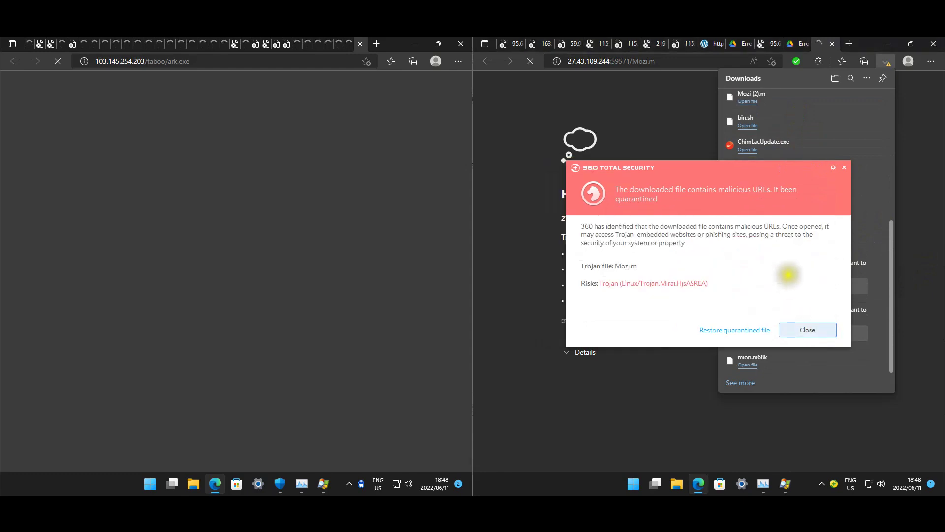
pyautogui.click(799, 330)
# Step: Keep the flagged csrss.exe and smss.exe downloads, dismissing the Trojan alert that interrupts, and check the downloads list
pyautogui.click(780, 284)
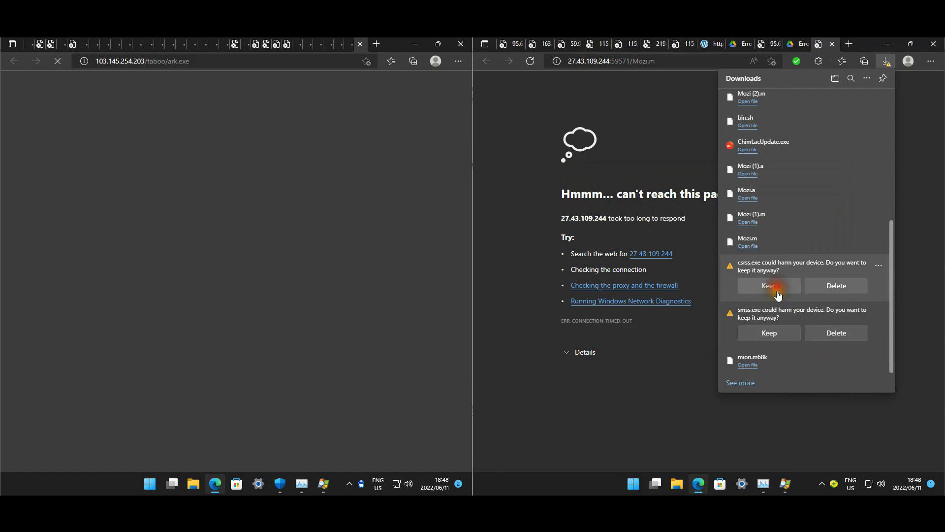
pyautogui.click(782, 331)
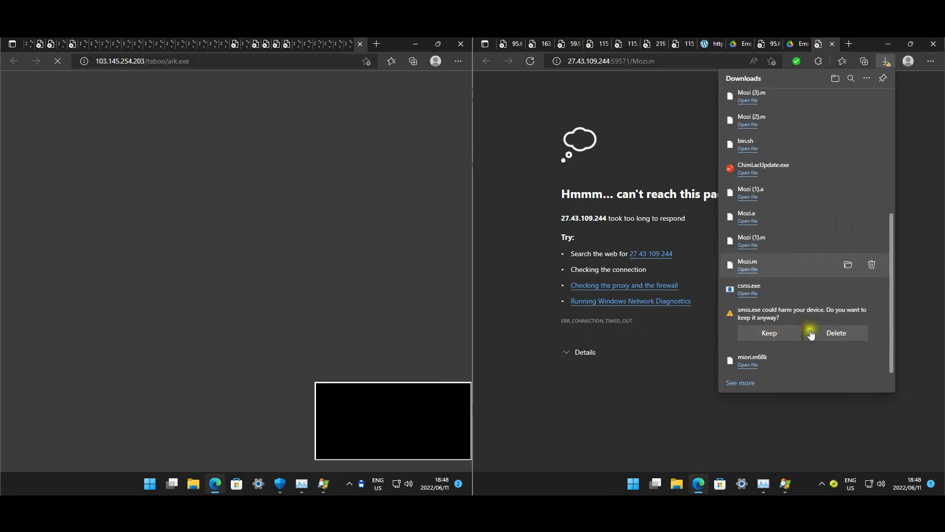
pyautogui.click(787, 341)
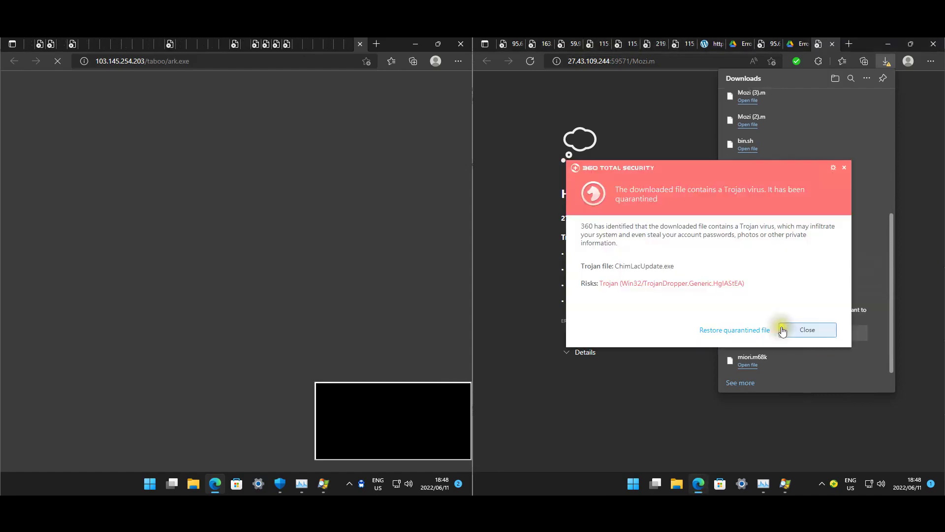
pyautogui.click(793, 330)
pyautogui.click(789, 340)
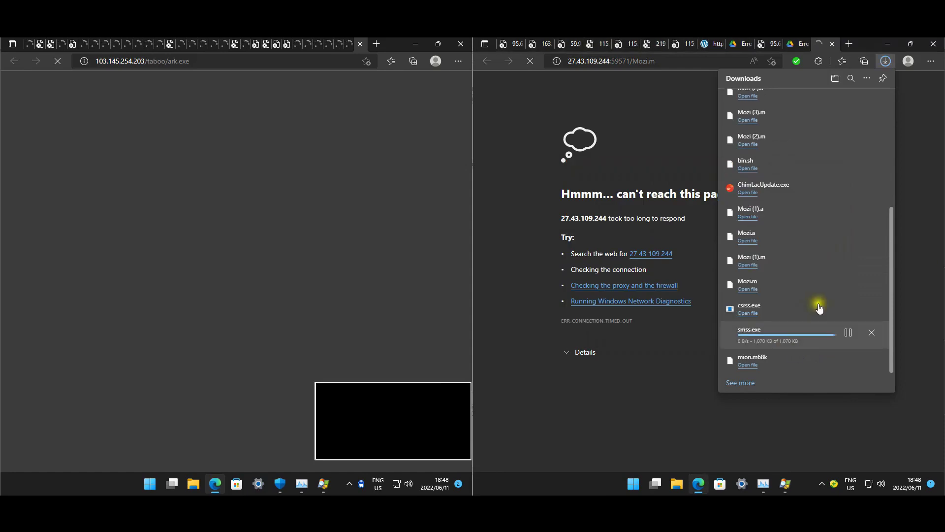
pyautogui.scroll(5, 830, 317)
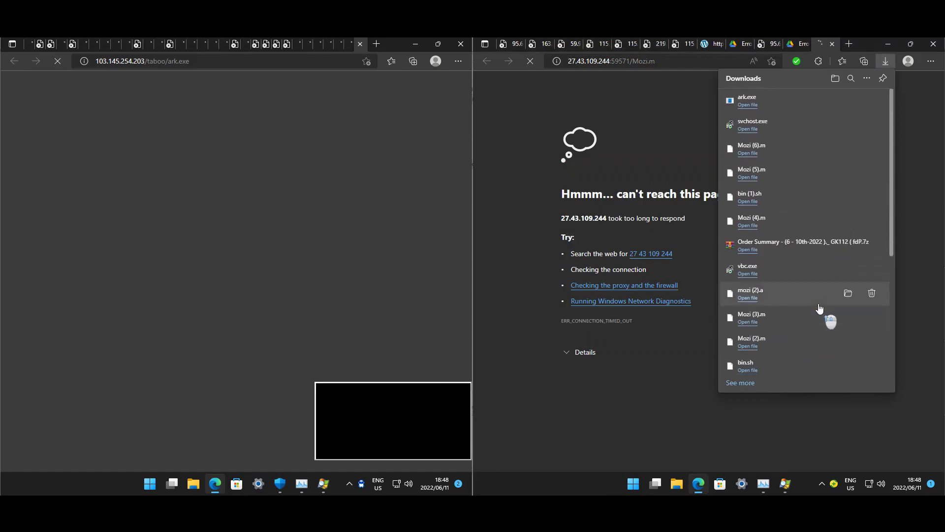
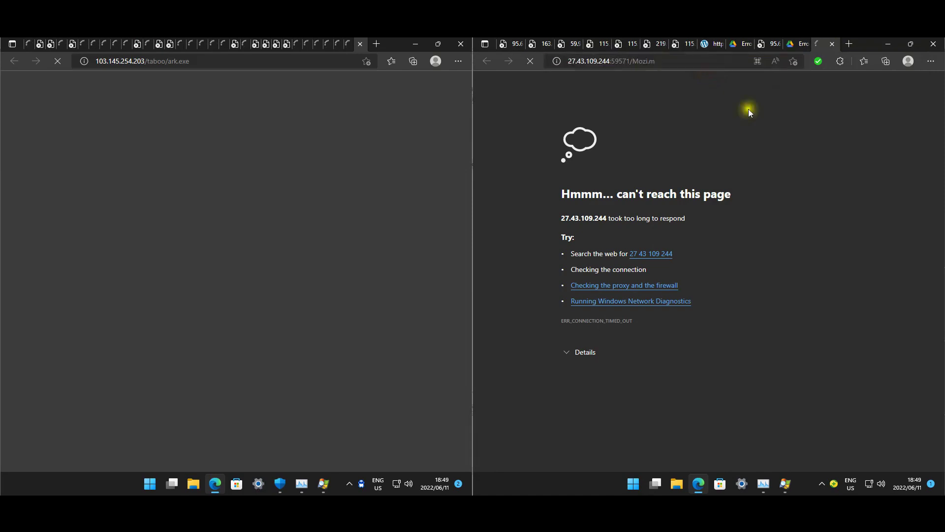
# Step: Close the browser on the 360 Total Security machine and open its Downloads folder to review the downloaded files
pyautogui.click(336, 133)
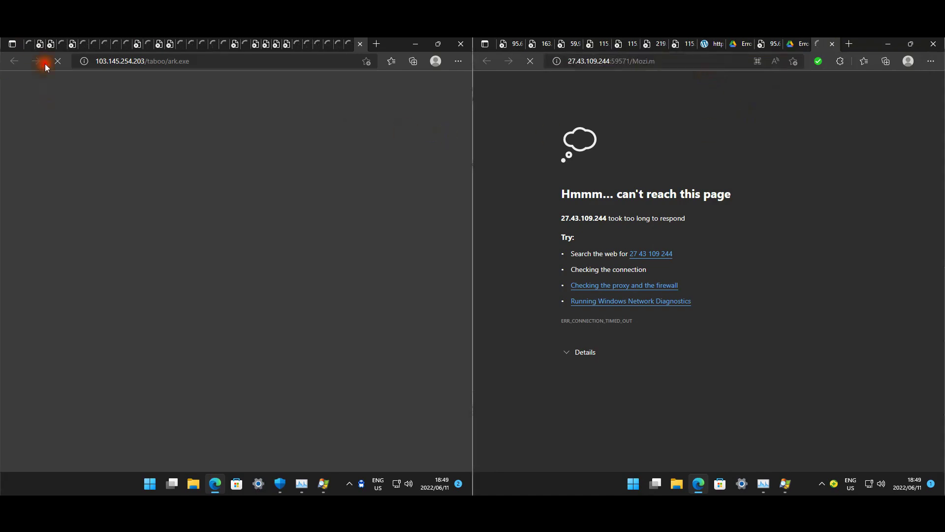
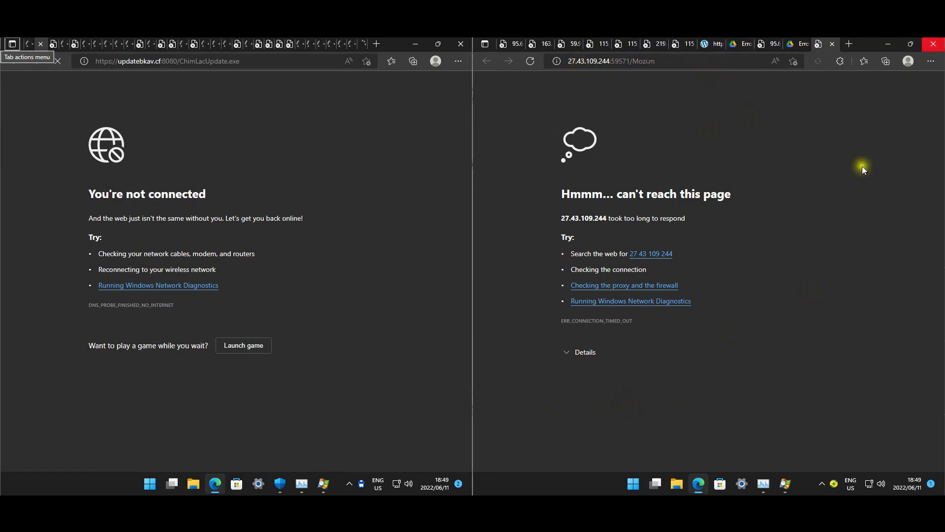
pyautogui.click(933, 43)
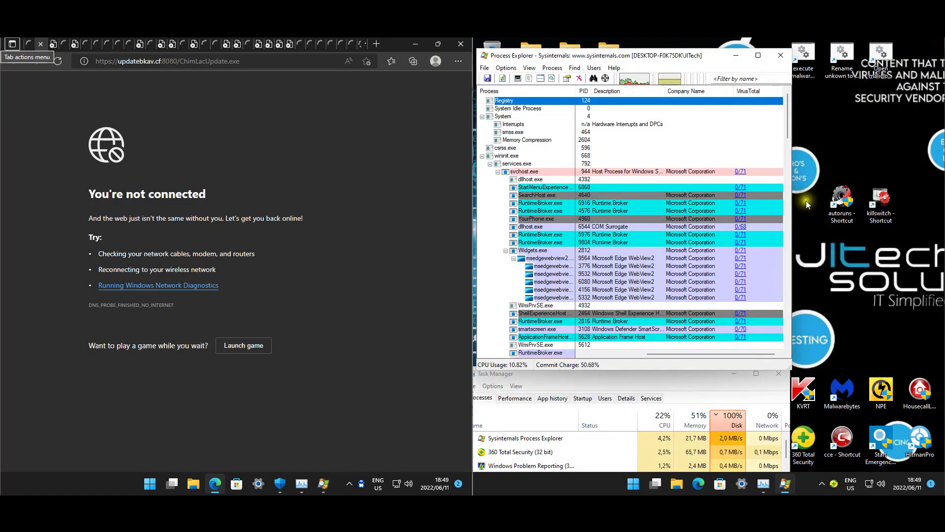
pyautogui.click(677, 483)
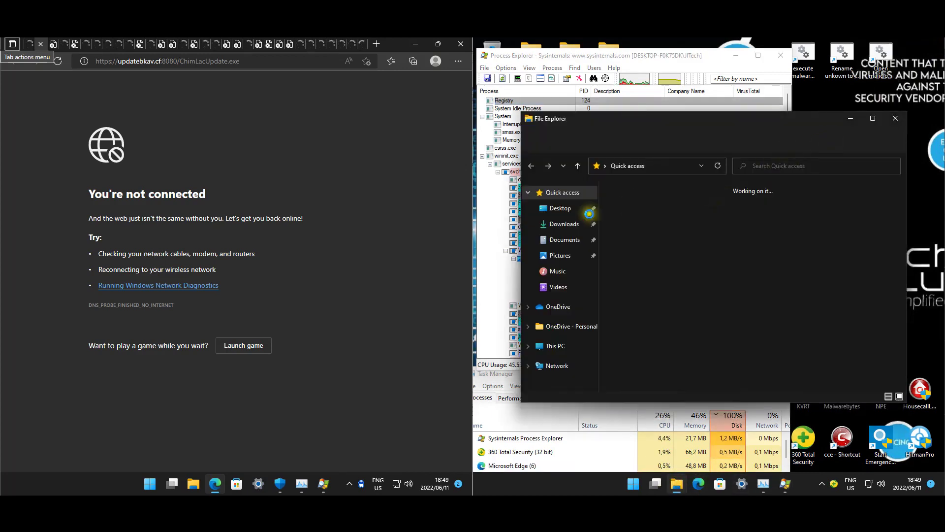
pyautogui.doubleClick(758, 214)
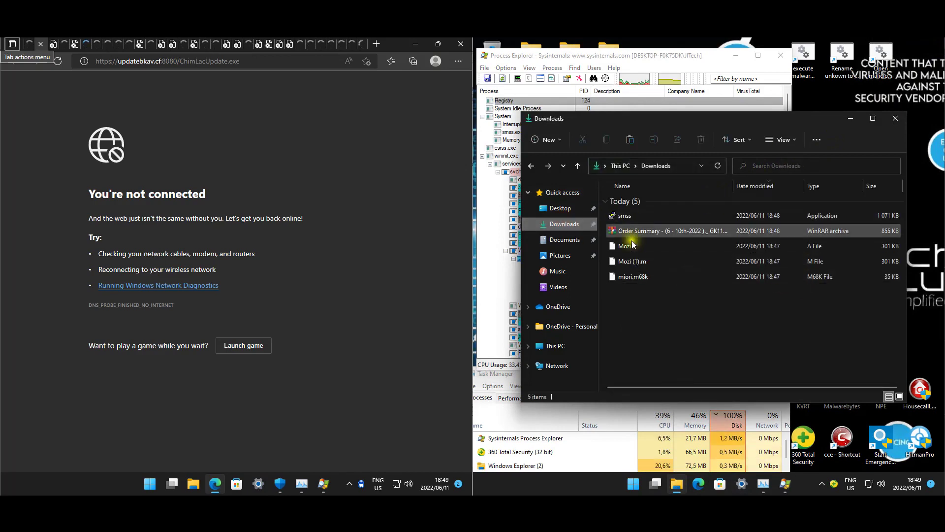
pyautogui.click(705, 314)
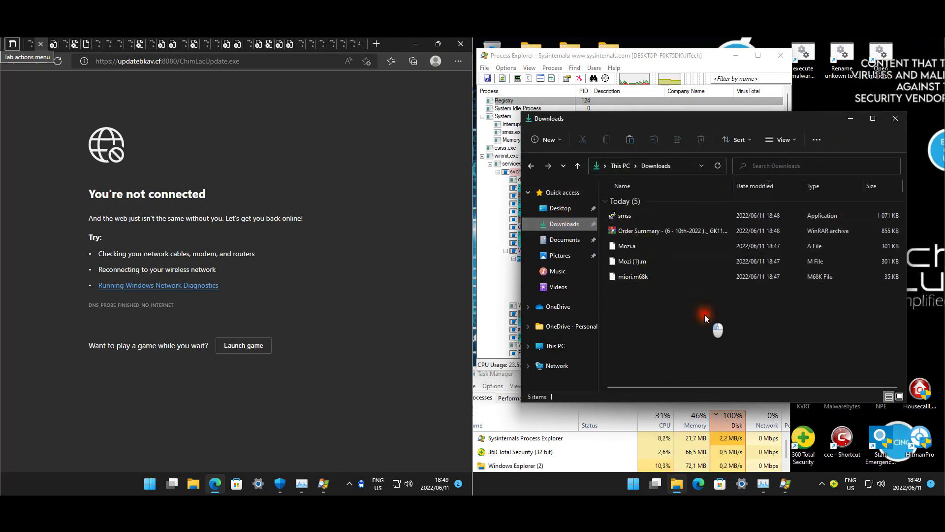
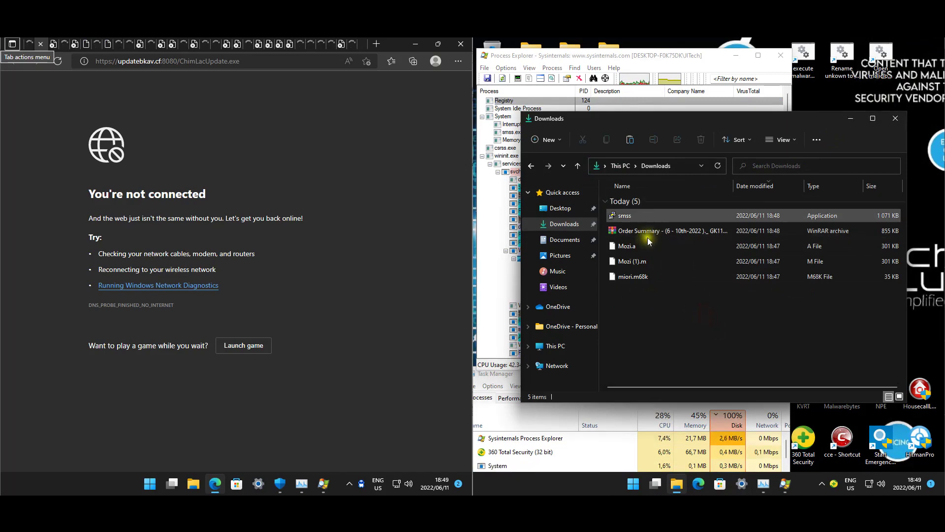
pyautogui.moveTo(650, 293); pyautogui.dragTo(694, 210)
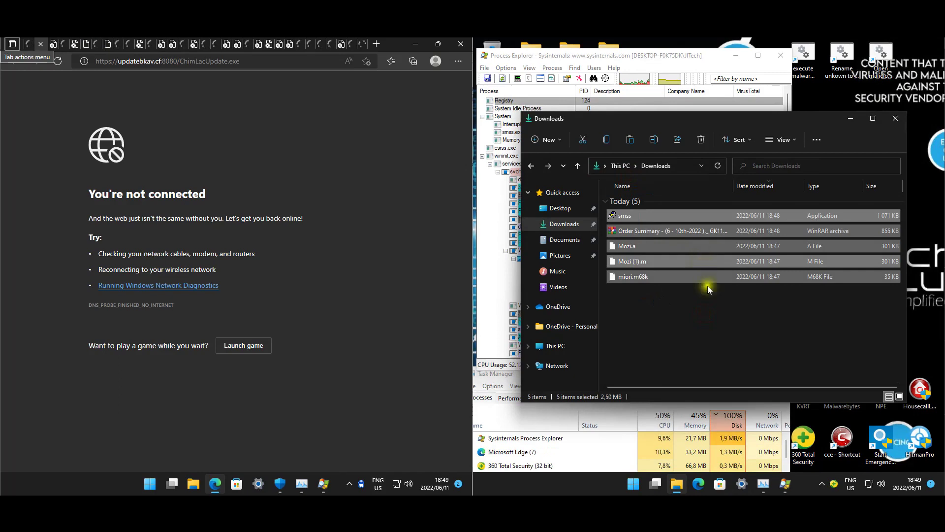
pyautogui.click(759, 298)
# Step: Open the Downloads folder on the WiseVector StopX machine and delete the two old kvrt applications
pyautogui.click(393, 175)
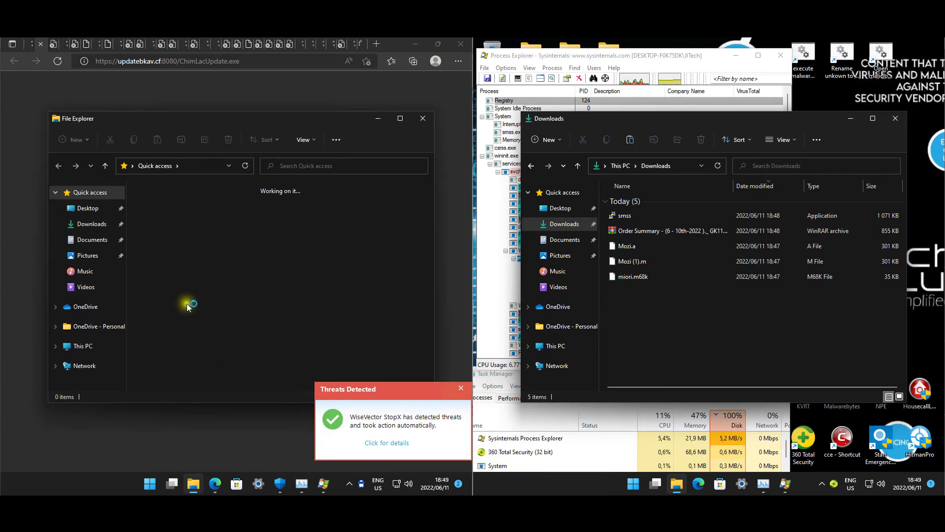
pyautogui.click(100, 222)
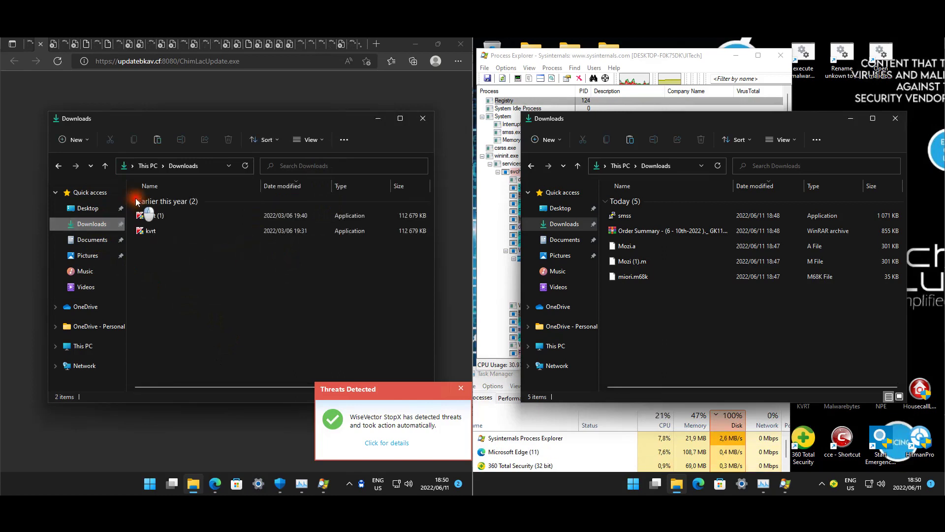
pyautogui.moveTo(143, 207); pyautogui.dragTo(212, 234)
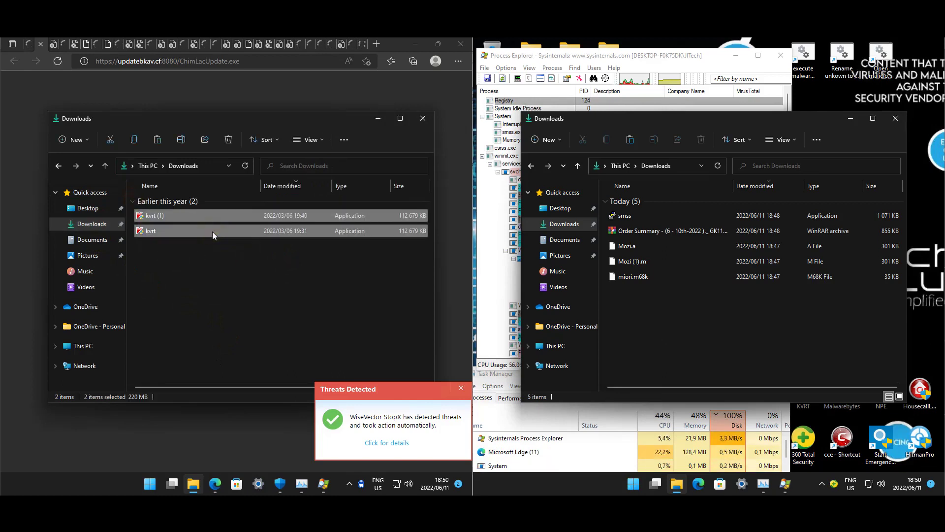
pyautogui.press('Delete')
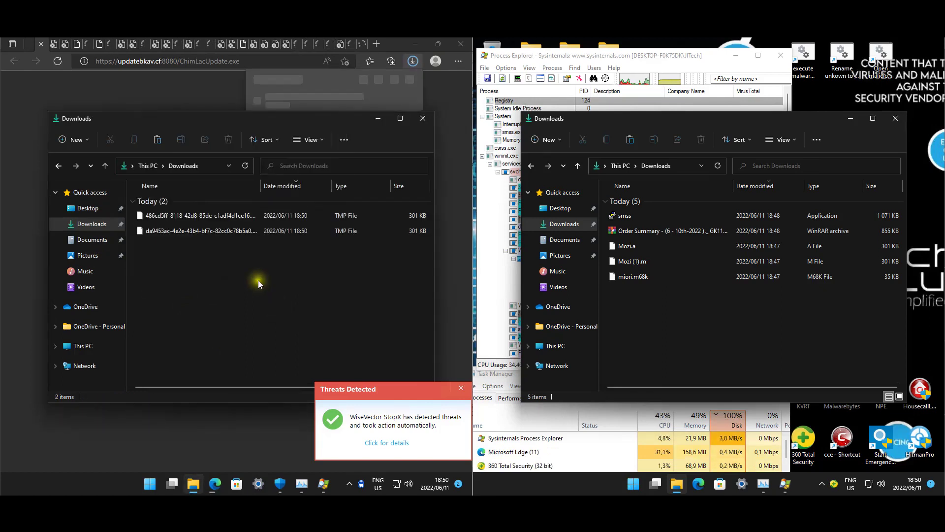
# Step: Check the browser's download list and the test website tabs on the WiseVector StopX machine
pyautogui.click(394, 37)
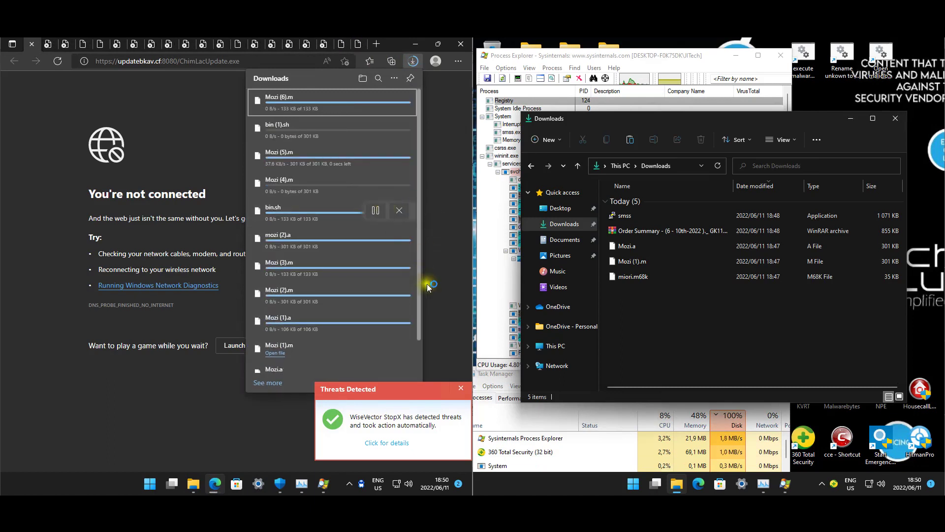
pyautogui.click(339, 269)
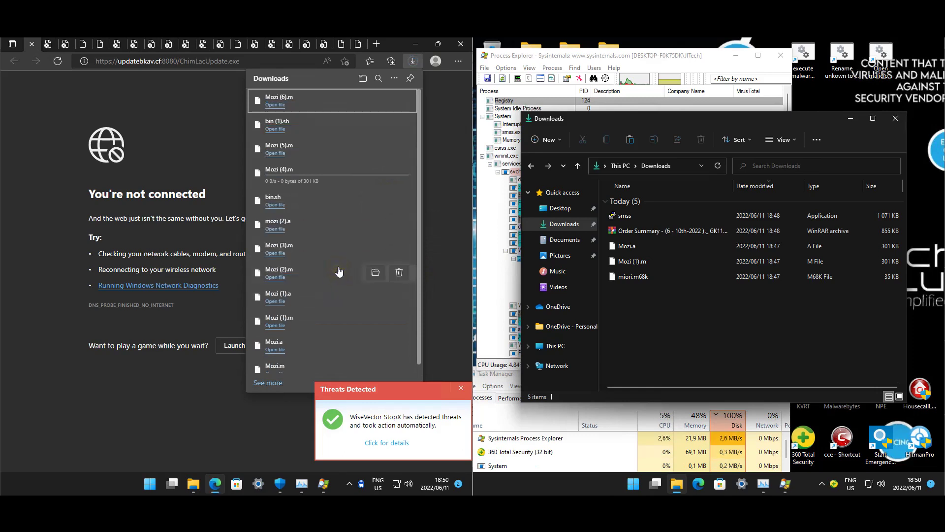
pyautogui.click(347, 43)
pyautogui.click(347, 43)
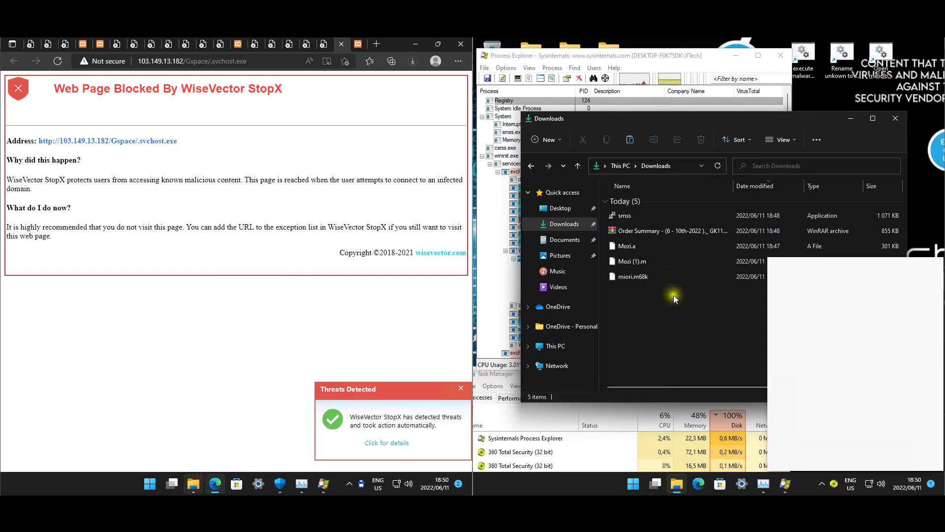
# Step: Compare the Downloads folders of both machines and acknowledge the 360 Total Security fixed infected file alert
pyautogui.click(663, 316)
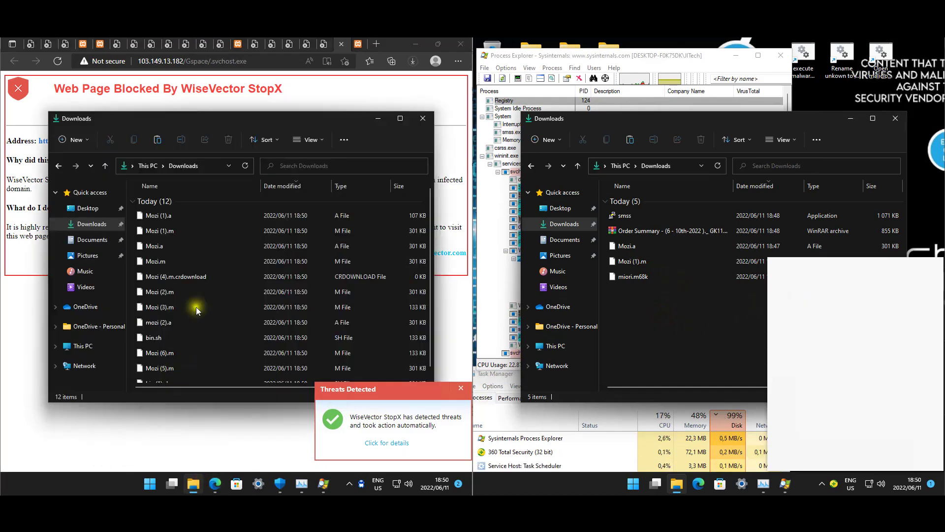
pyautogui.click(203, 260)
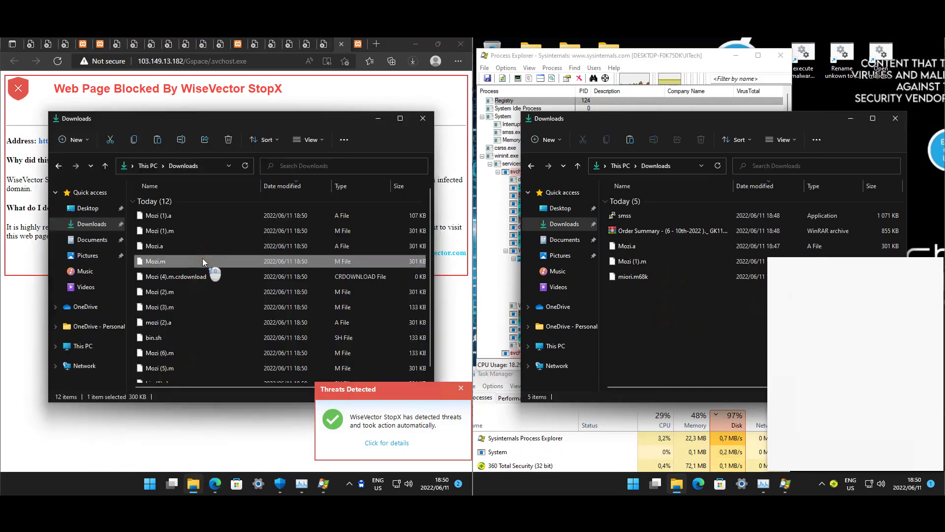
pyautogui.click(282, 294)
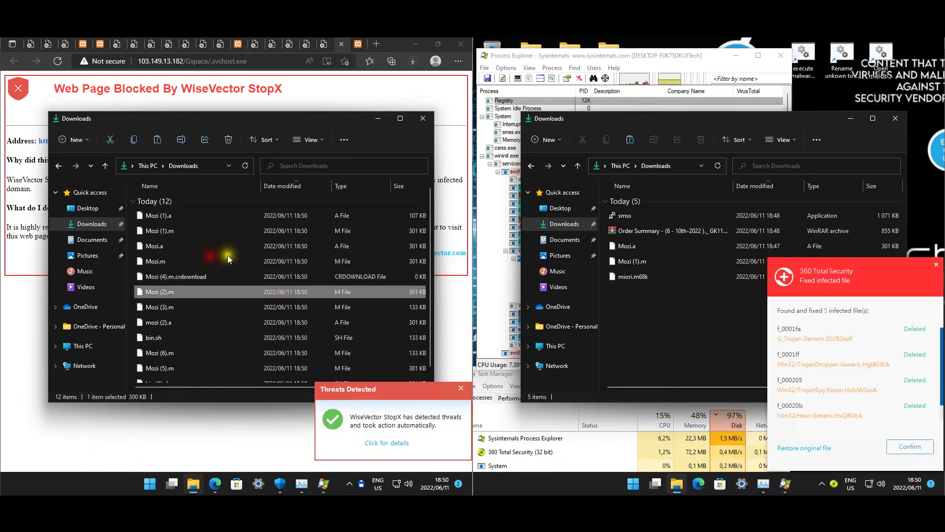
pyautogui.click(687, 332)
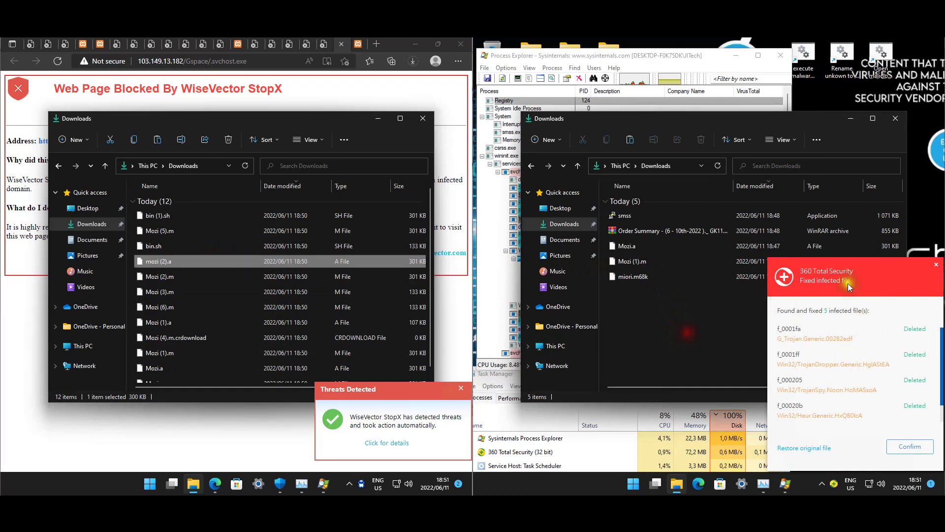
pyautogui.click(910, 446)
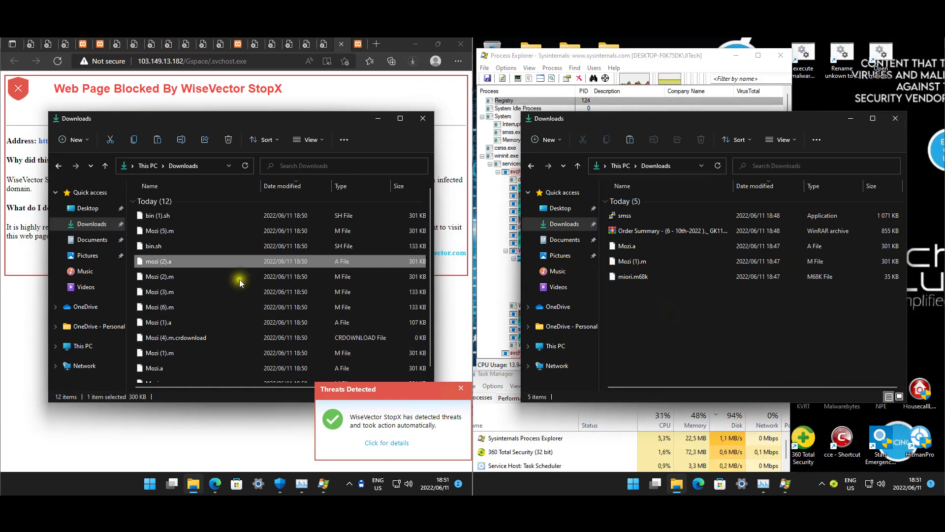
# Step: Ignore the 360 Total Security quick scan recommendation and examine the remaining downloaded files on both machines
pyautogui.click(221, 279)
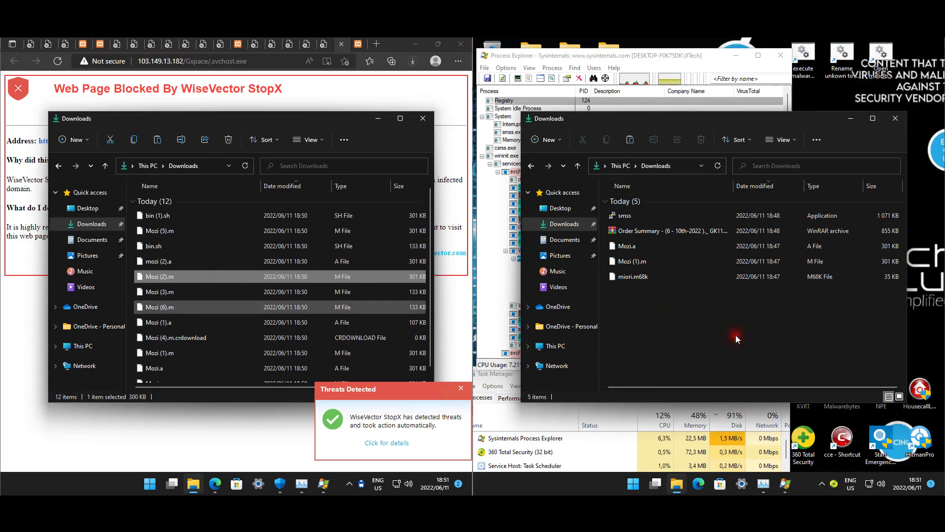
pyautogui.click(655, 318)
pyautogui.click(273, 260)
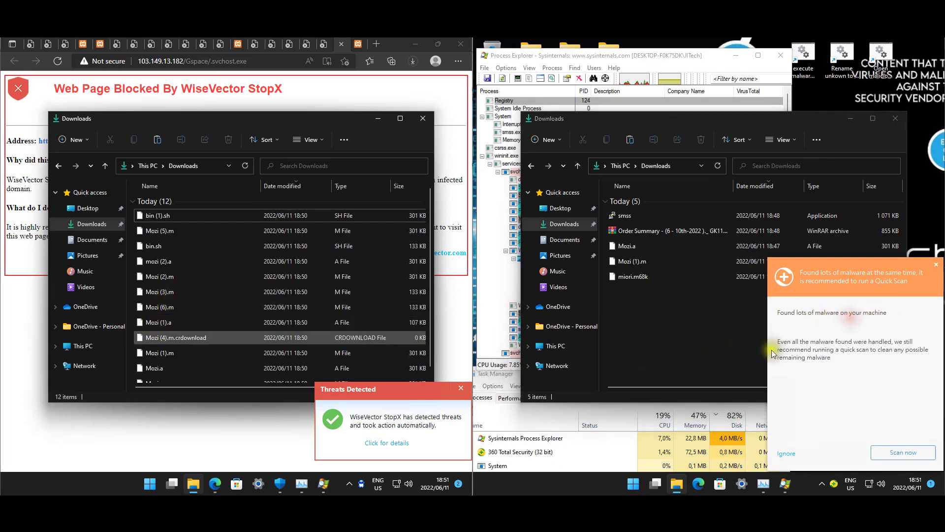
pyautogui.click(783, 454)
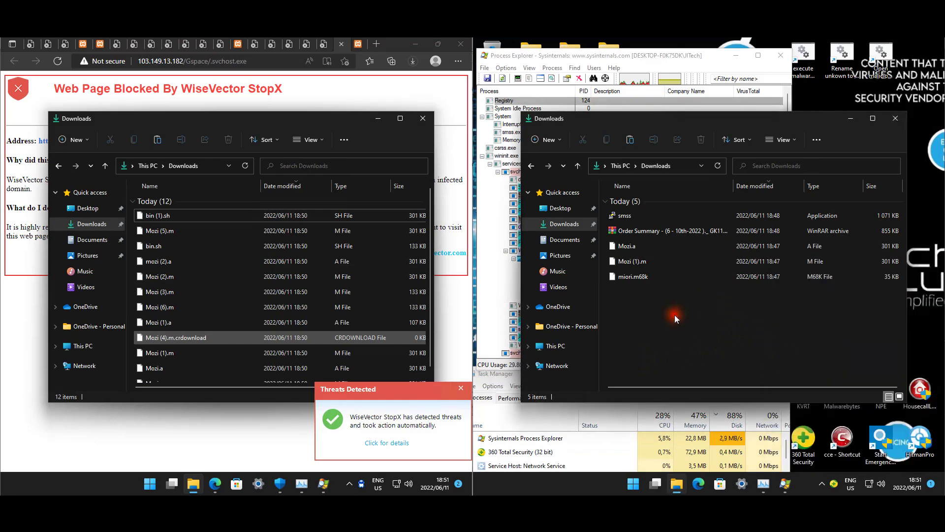
pyautogui.click(261, 307)
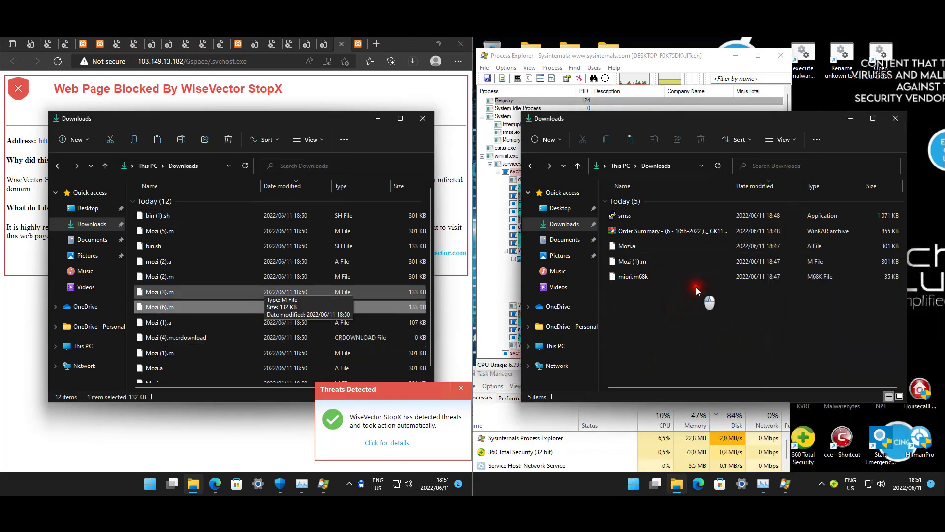
pyautogui.click(274, 231)
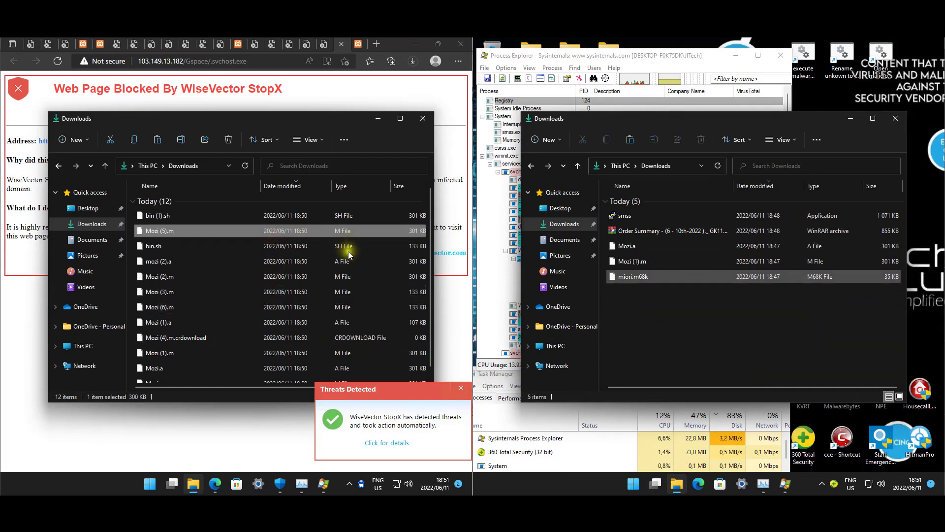
pyautogui.click(297, 266)
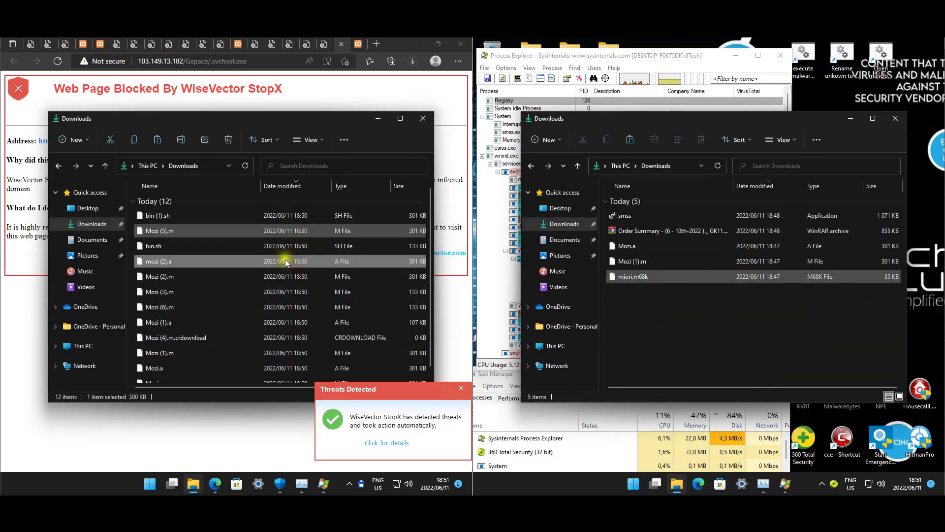
pyautogui.scroll(-1, 225, 310)
pyautogui.scroll(1, 231, 325)
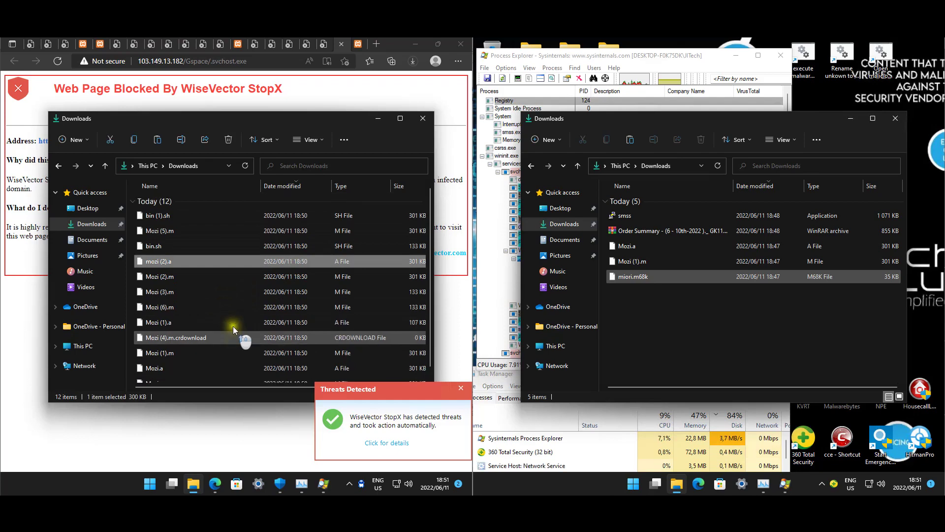
# Step: Close the WiseVector StopX machine's browser despite the unfinished download, and close the Downloads folders on both machines
pyautogui.click(461, 44)
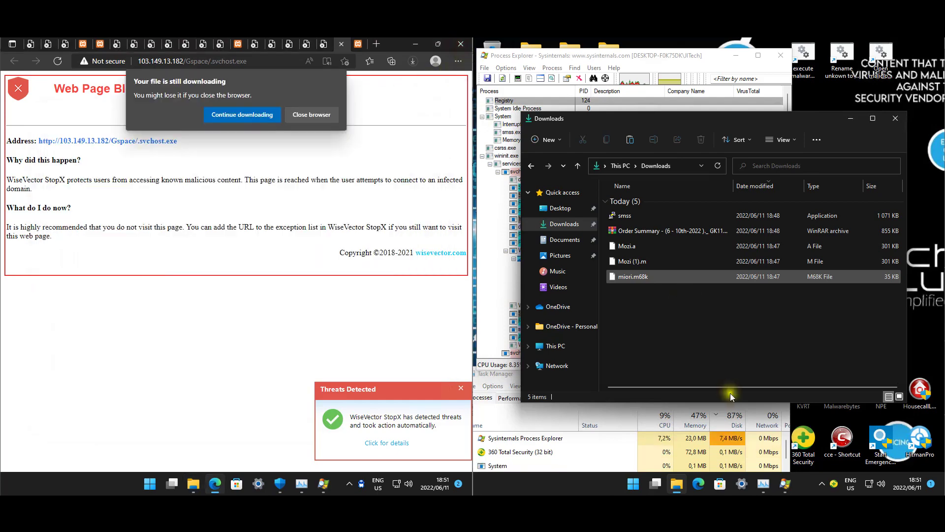
pyautogui.click(740, 339)
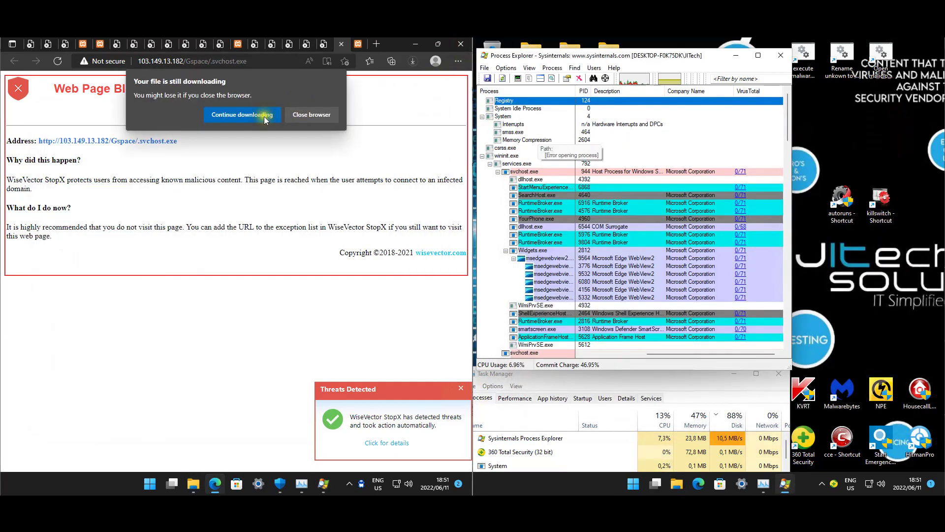
pyautogui.click(298, 114)
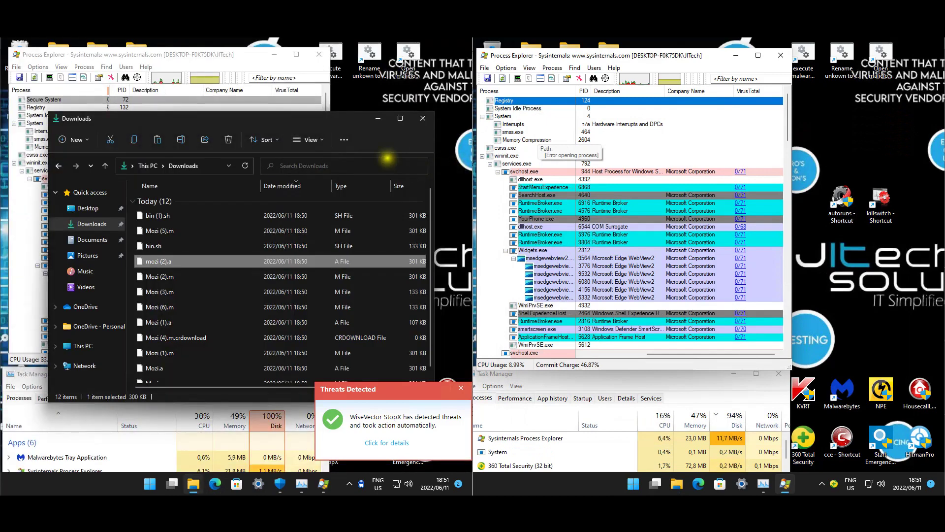
pyautogui.click(193, 168)
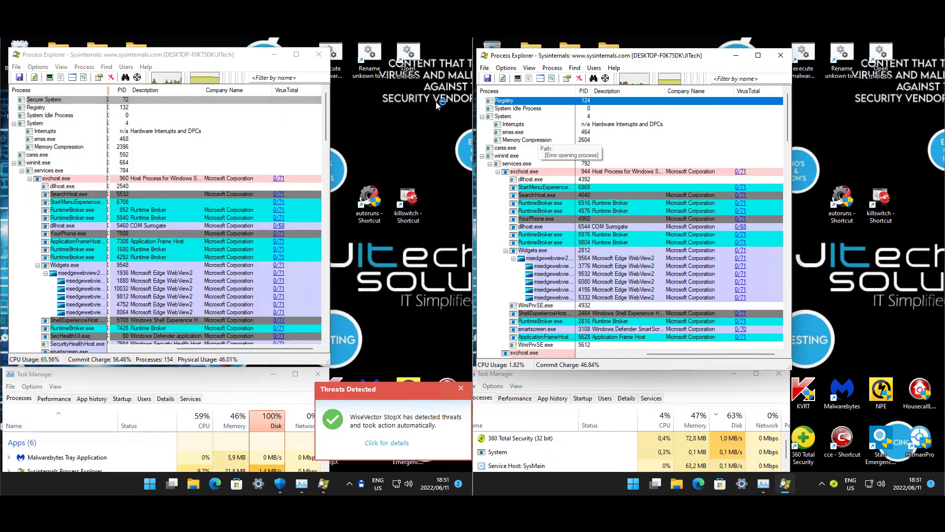
# Step: Run the execute malware desktop shortcut on both machines and move the 360 Total Security machine's console window aside
pyautogui.click(807, 64)
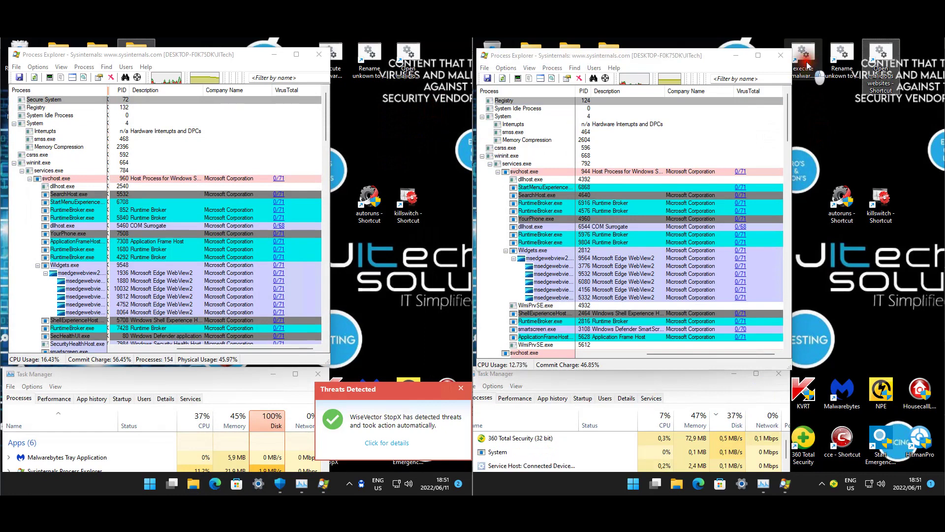
pyautogui.doubleClick(807, 64)
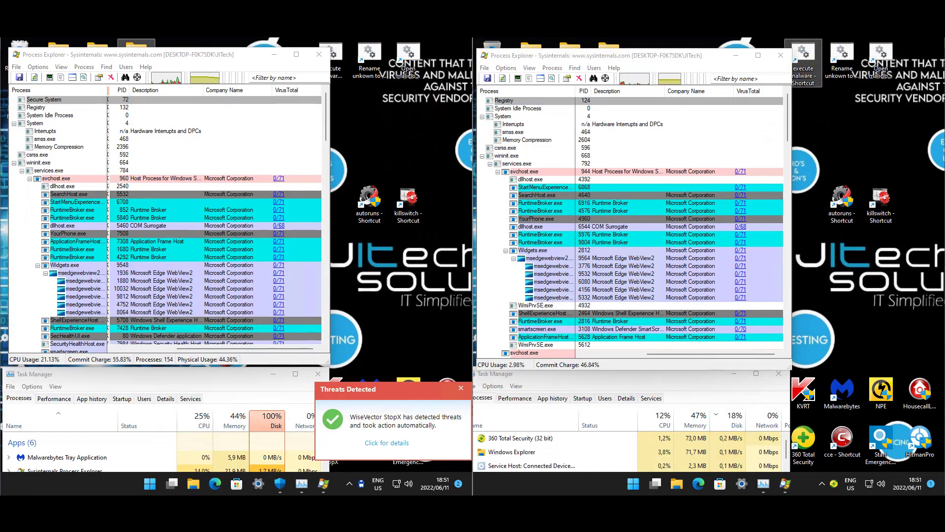
pyautogui.click(339, 58)
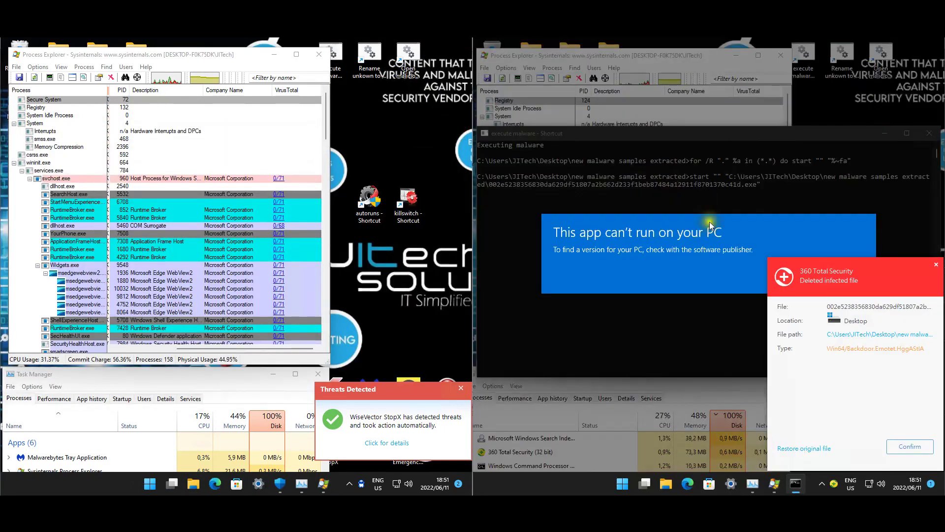
pyautogui.click(522, 135)
pyautogui.moveTo(540, 134); pyautogui.dragTo(911, 119)
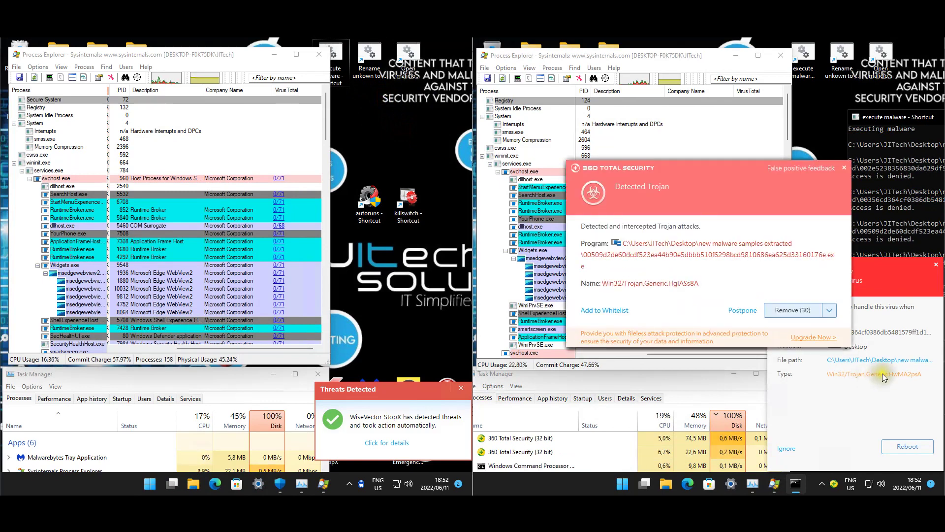
# Step: Check the overlapping 360 Total Security virus alerts, and on the WiseVector StopX machine dismiss the app compatibility message and move the console aside
pyautogui.click(848, 352)
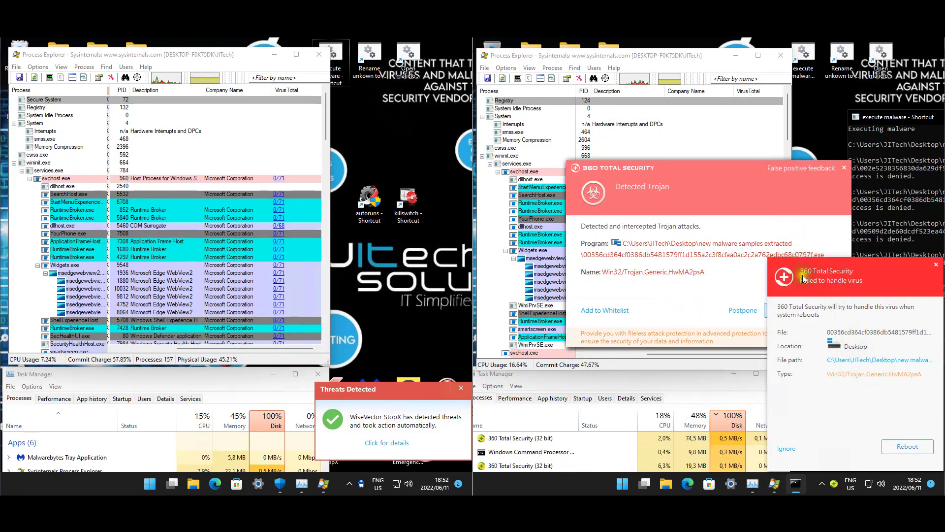
pyautogui.click(729, 267)
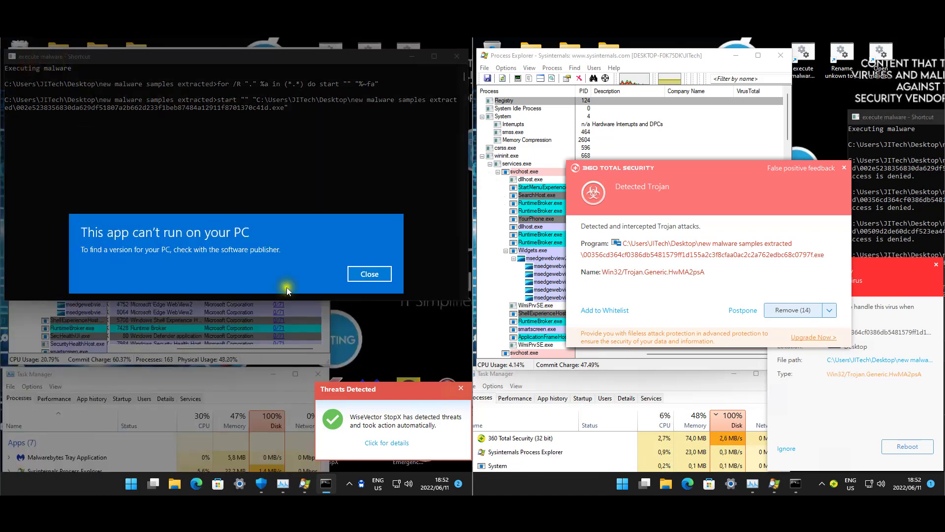
pyautogui.click(361, 274)
pyautogui.moveTo(27, 58); pyautogui.dragTo(406, 136)
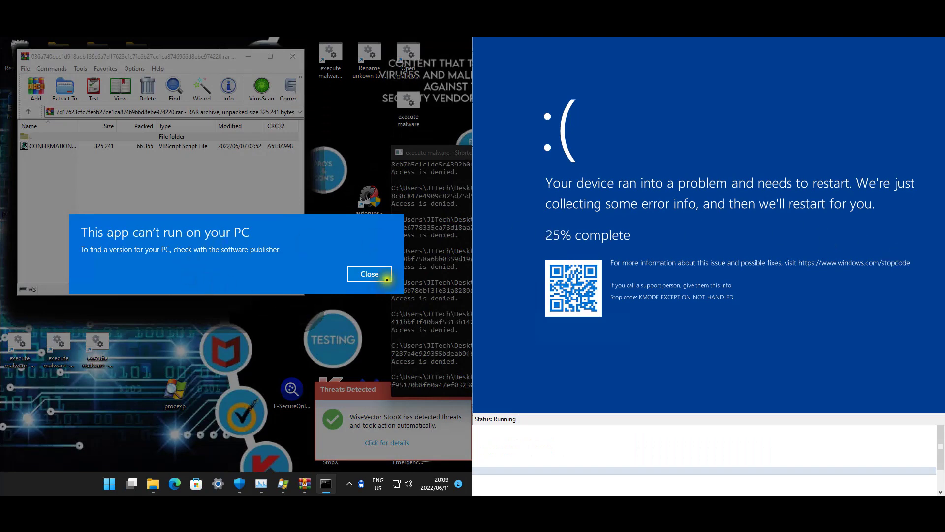
# Step: Dismiss each app compatibility message that the executing malware samples raise on the WiseVector StopX machine
pyautogui.click(385, 275)
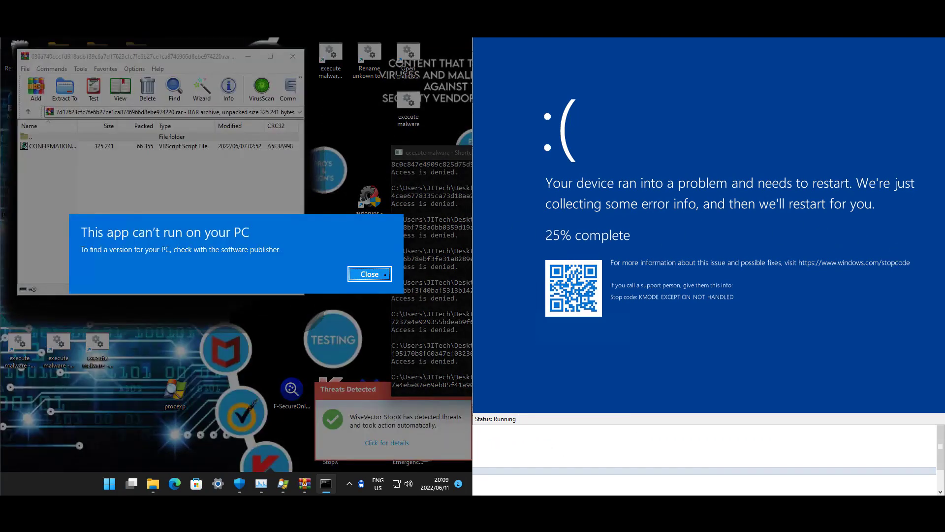
pyautogui.click(385, 275)
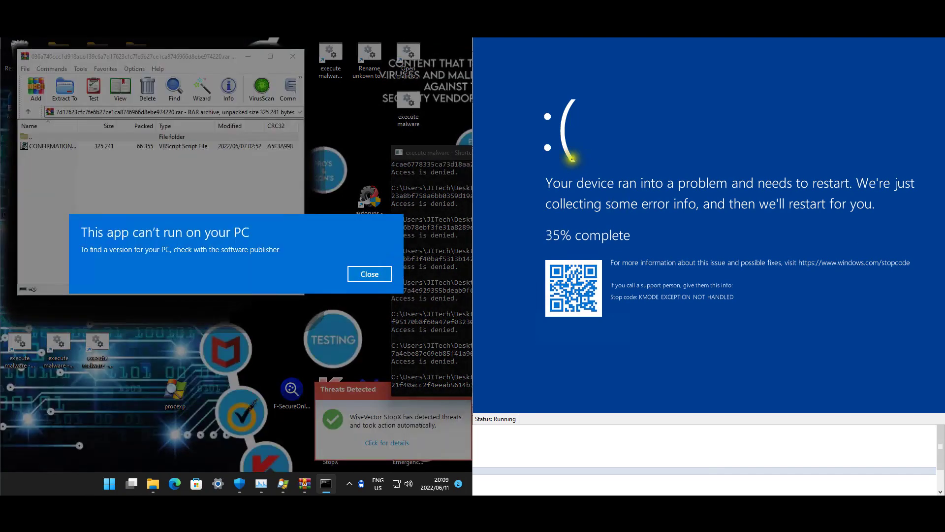
pyautogui.click(367, 274)
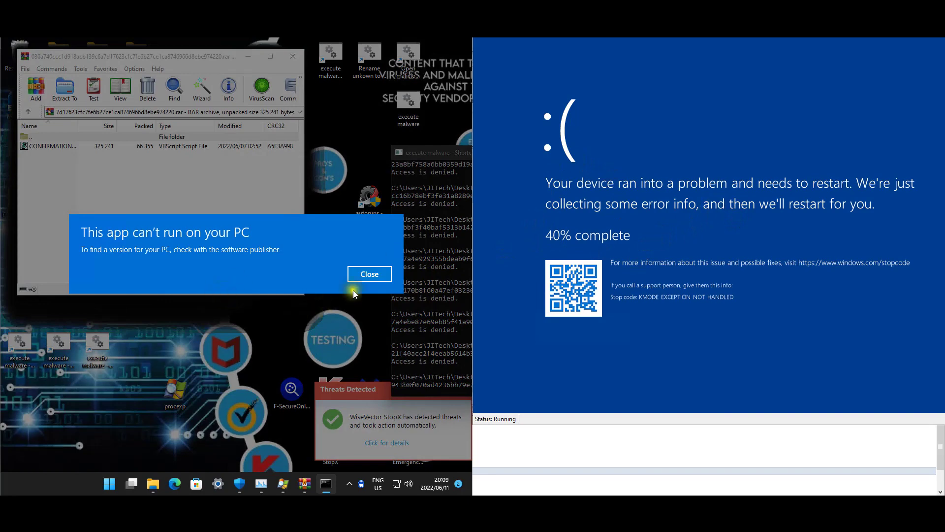
pyautogui.click(383, 279)
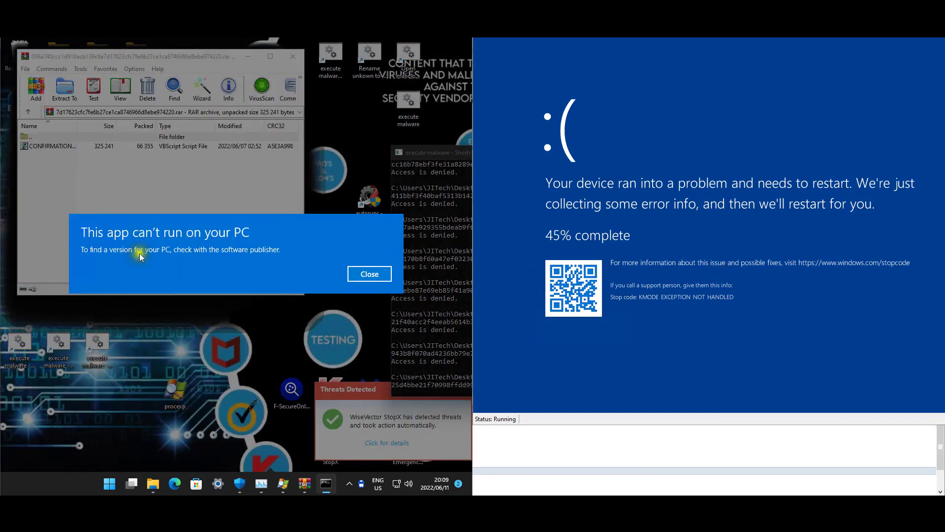
pyautogui.click(372, 275)
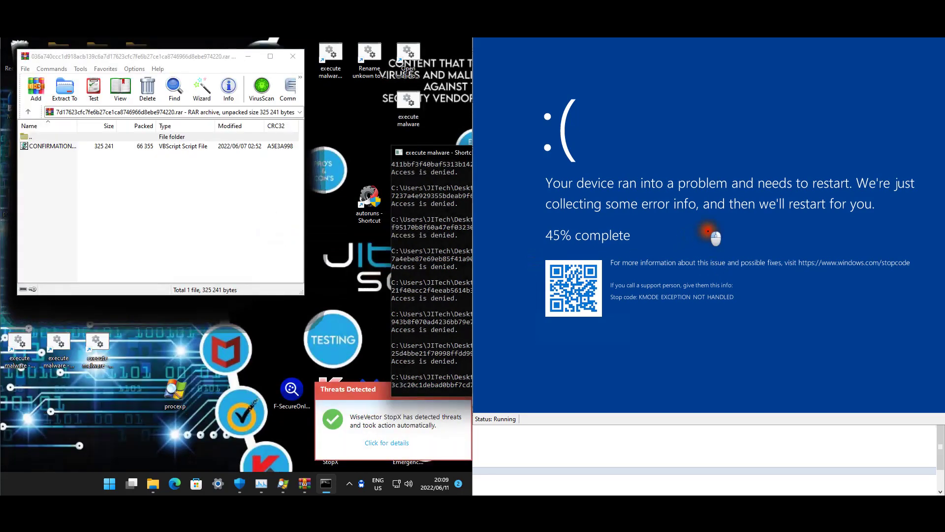
pyautogui.click(368, 273)
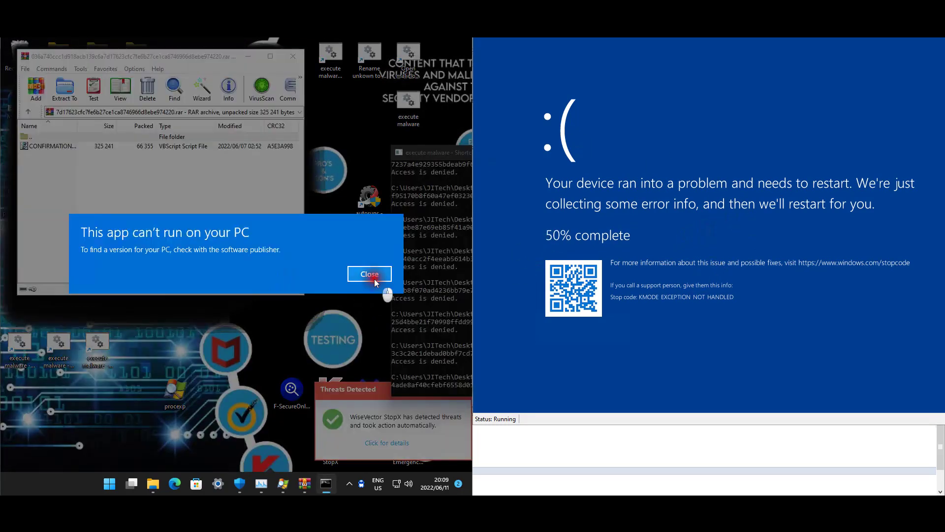
pyautogui.click(374, 279)
pyautogui.click(374, 278)
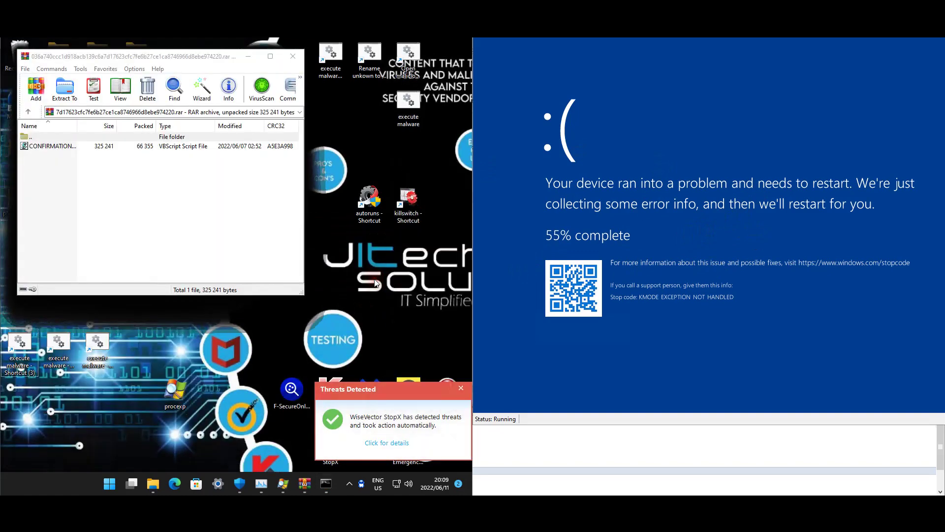
pyautogui.click(374, 280)
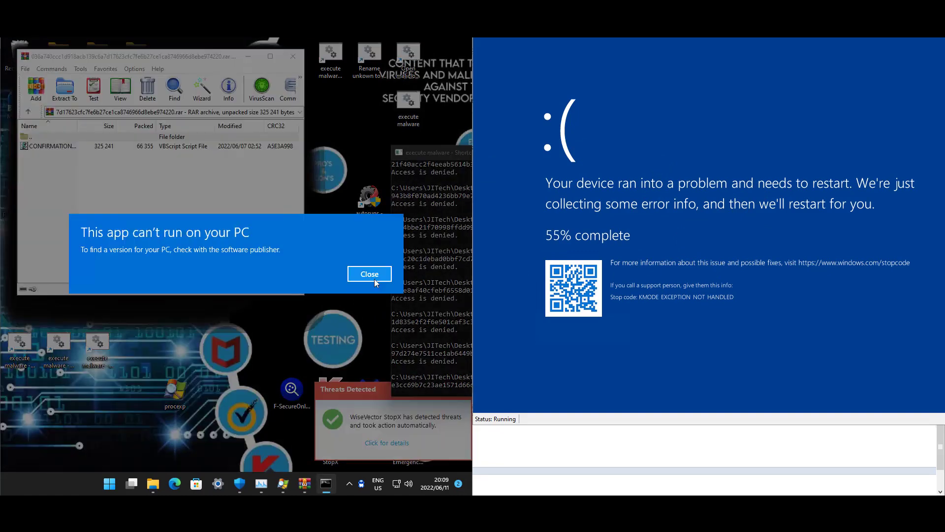
pyautogui.click(374, 278)
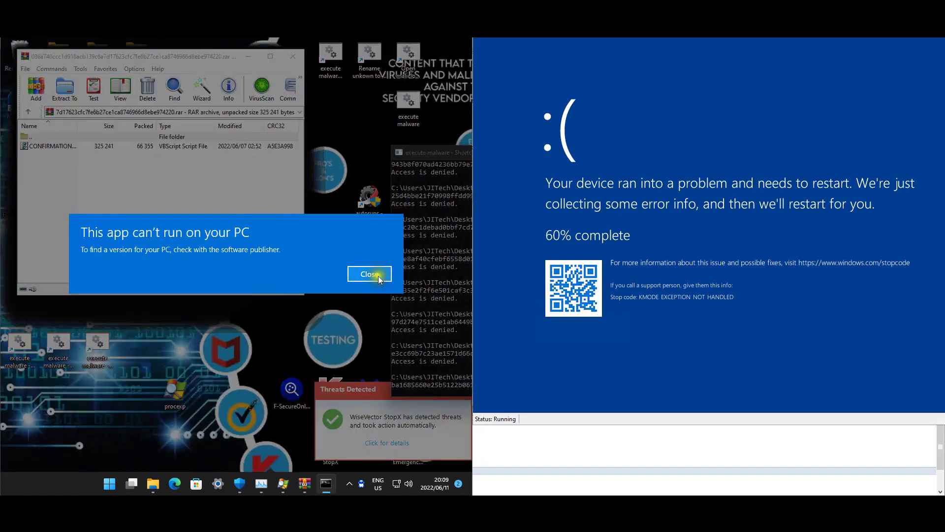
pyautogui.click(377, 282)
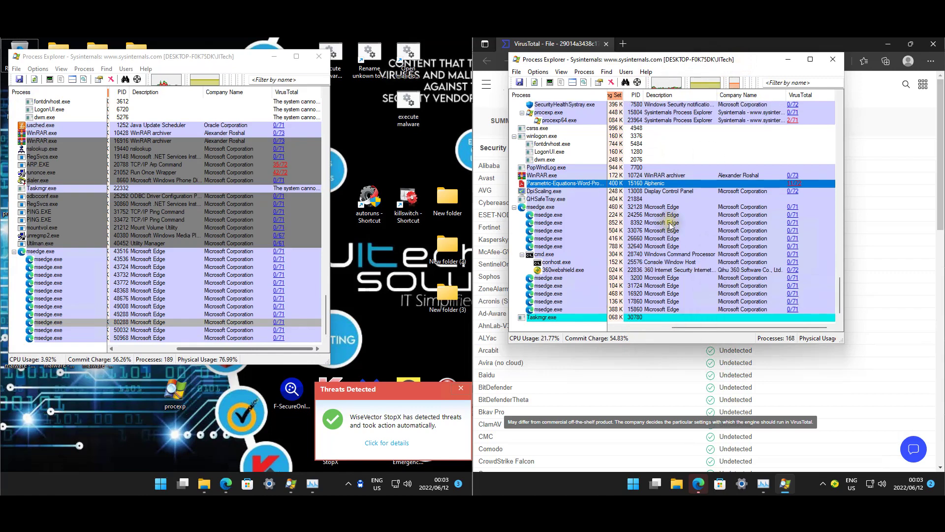
# Step: Examine the running processes and their VirusTotal ratings in Process Explorer on the WiseVector StopX machine, and close Process Explorer
pyautogui.moveTo(683, 64); pyautogui.dragTo(672, 65)
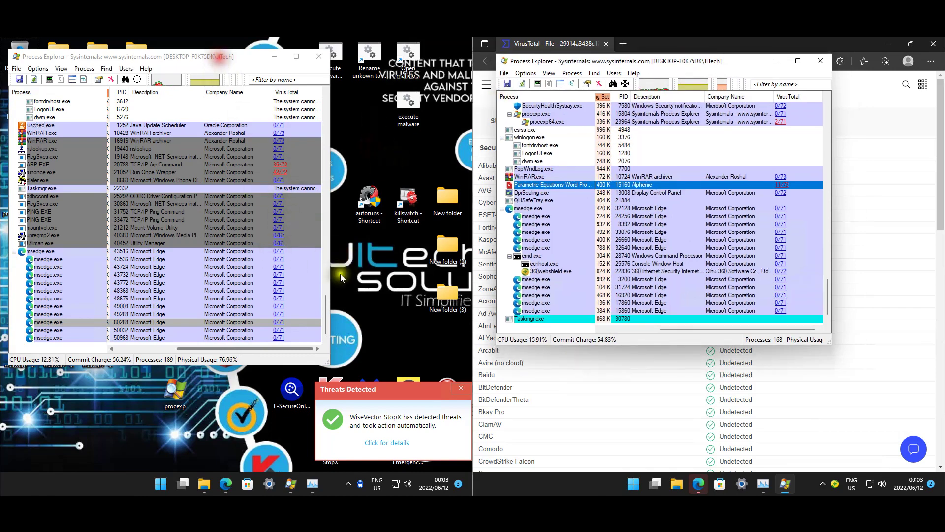
pyautogui.click(327, 305)
pyautogui.scroll(3, 327, 295)
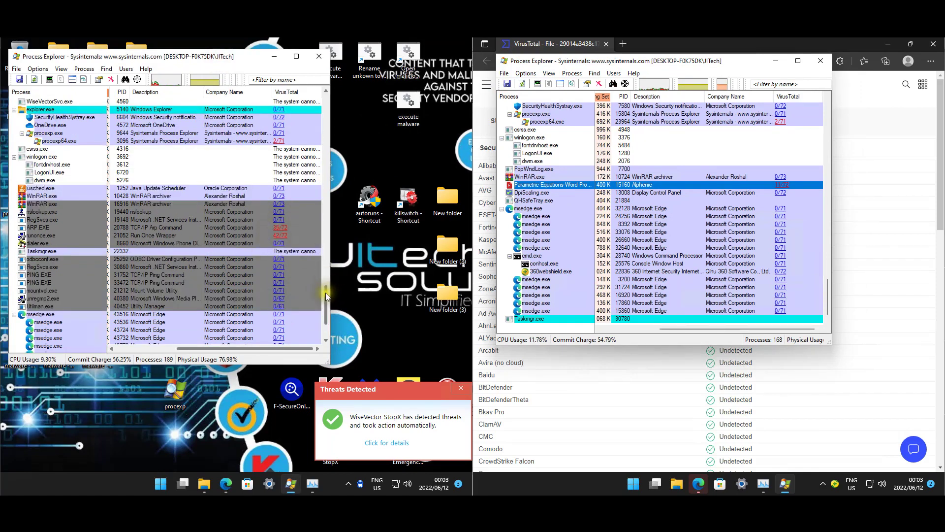
pyautogui.scroll(2, 326, 294)
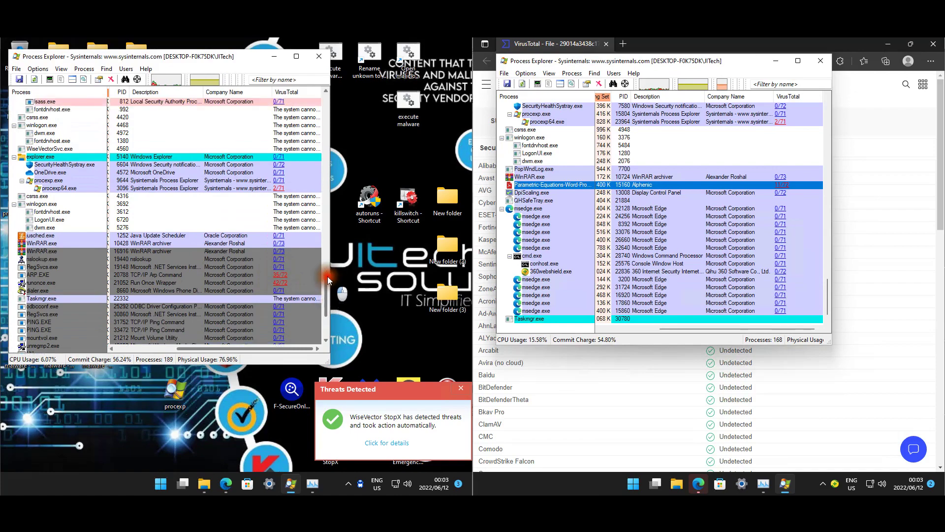
pyautogui.moveTo(327, 276); pyautogui.dragTo(323, 128)
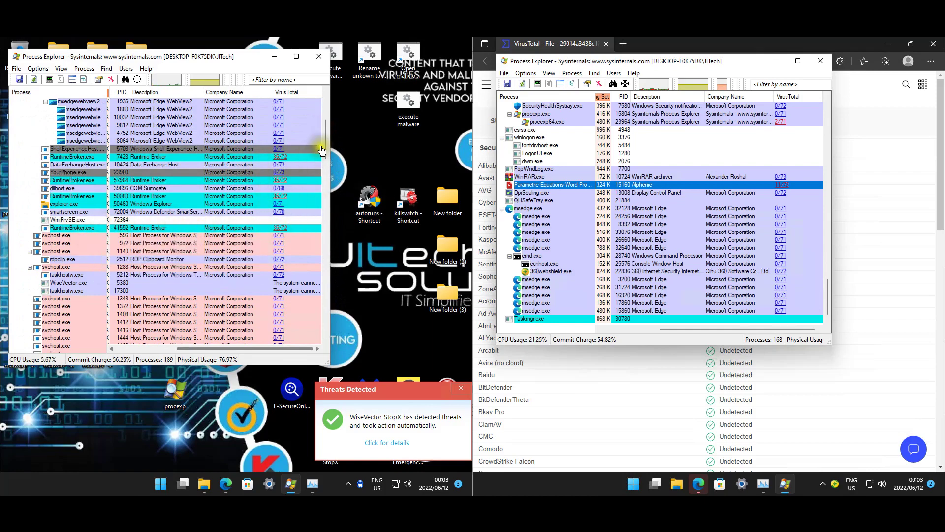
pyautogui.moveTo(327, 144); pyautogui.dragTo(332, 105)
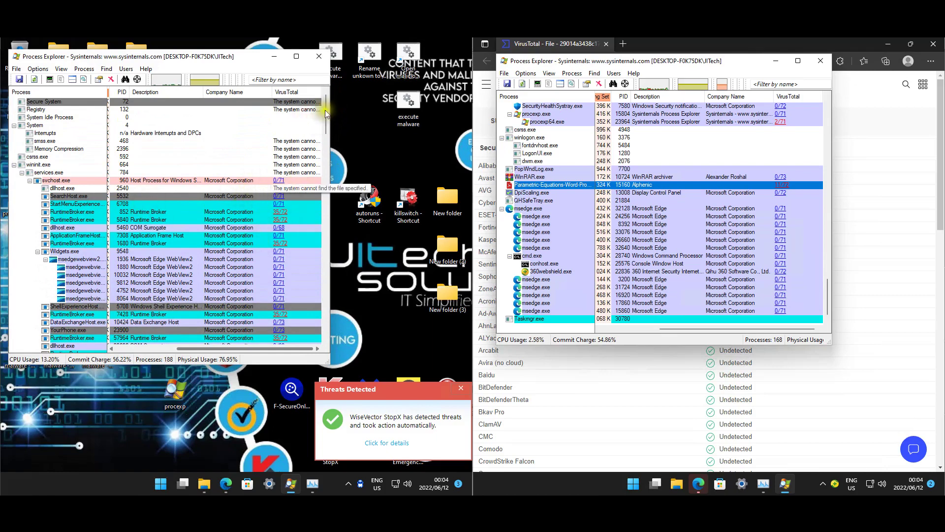
pyautogui.click(319, 56)
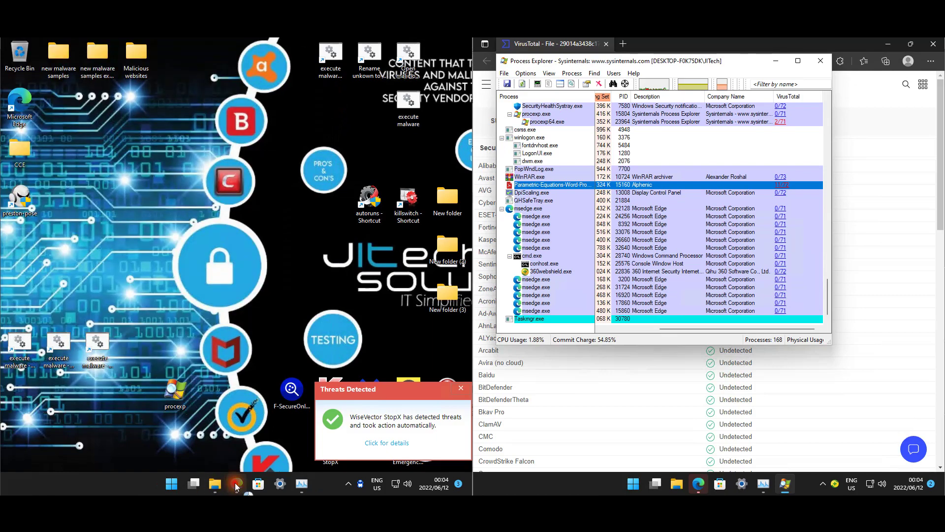
# Step: Review the vendor detections in the VirusTotal reports open in the WiseVector StopX machine's browser
pyautogui.click(236, 484)
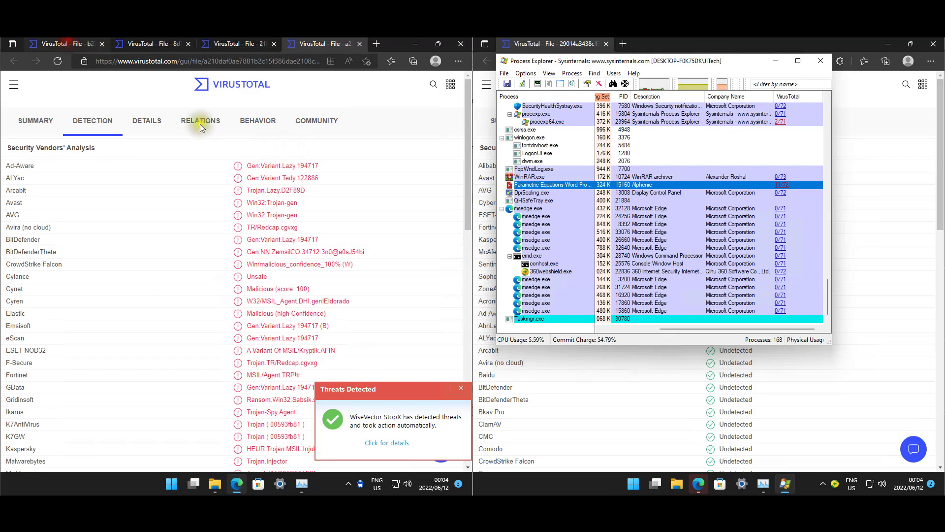
pyautogui.hotkey('ctrl', 'Tab')
pyautogui.scroll(-4, 326, 164)
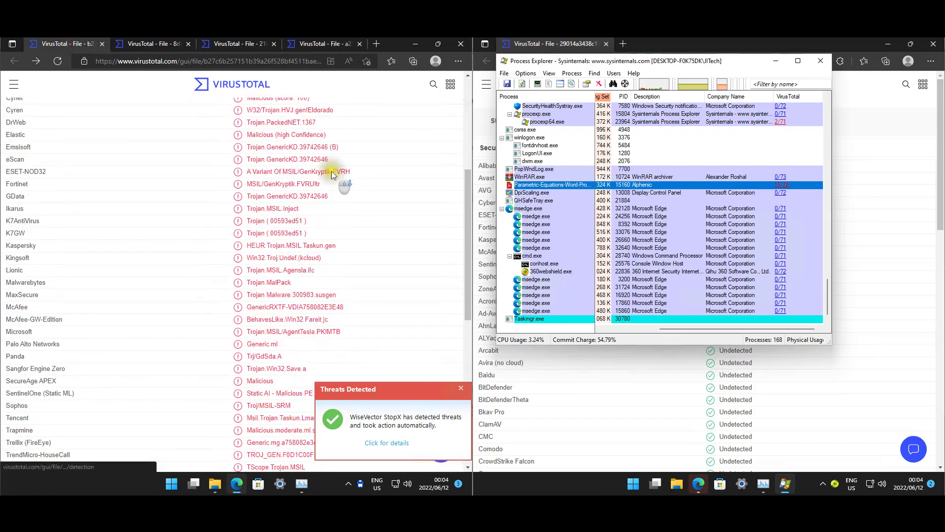
pyautogui.scroll(-5, 332, 170)
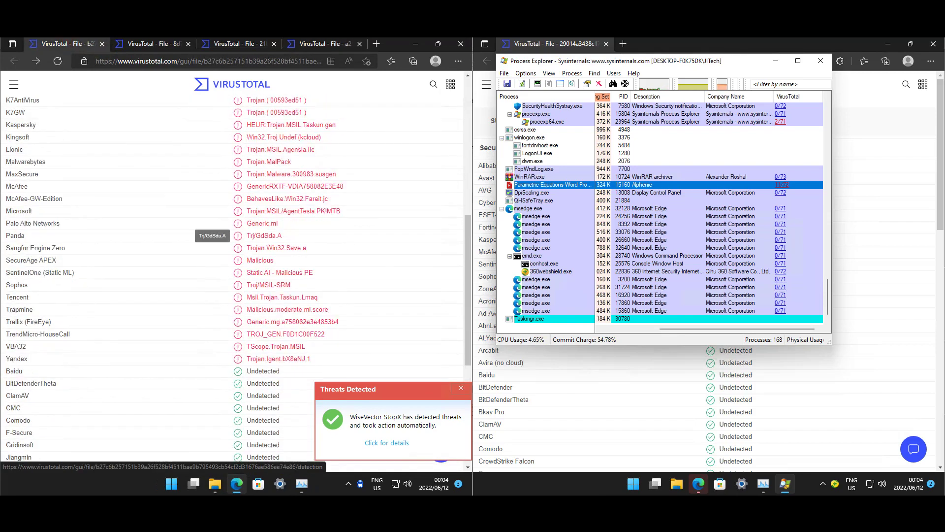
pyautogui.scroll(-1, 212, 232)
pyautogui.scroll(8, 211, 345)
pyautogui.scroll(-10, 282, 191)
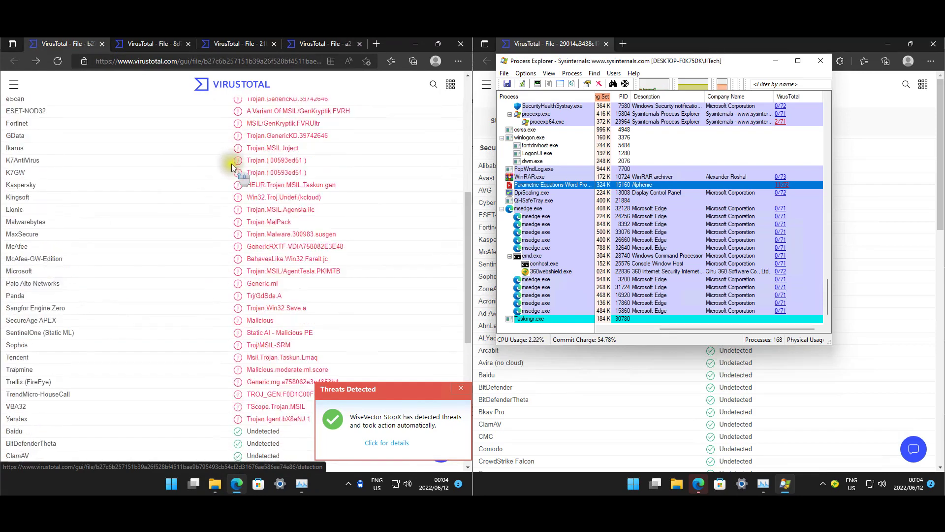
pyautogui.click(175, 48)
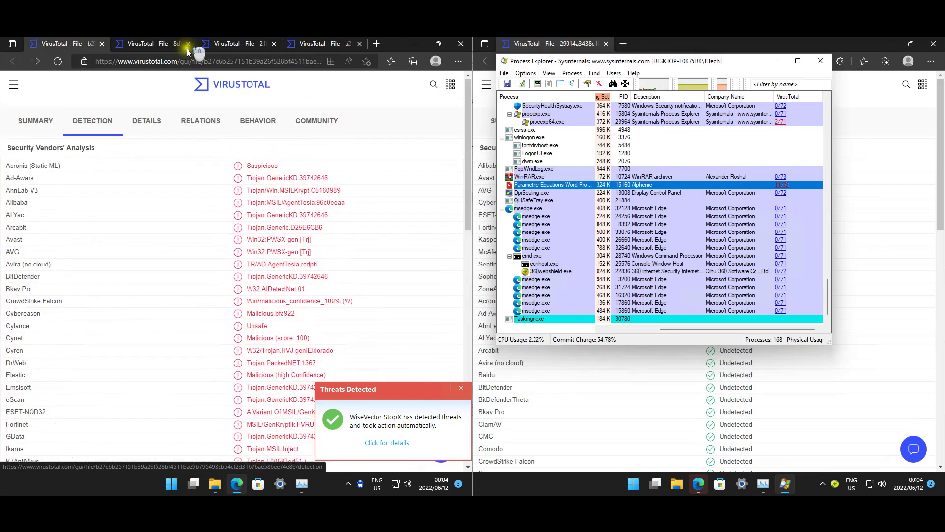
pyautogui.click(228, 48)
pyautogui.click(323, 43)
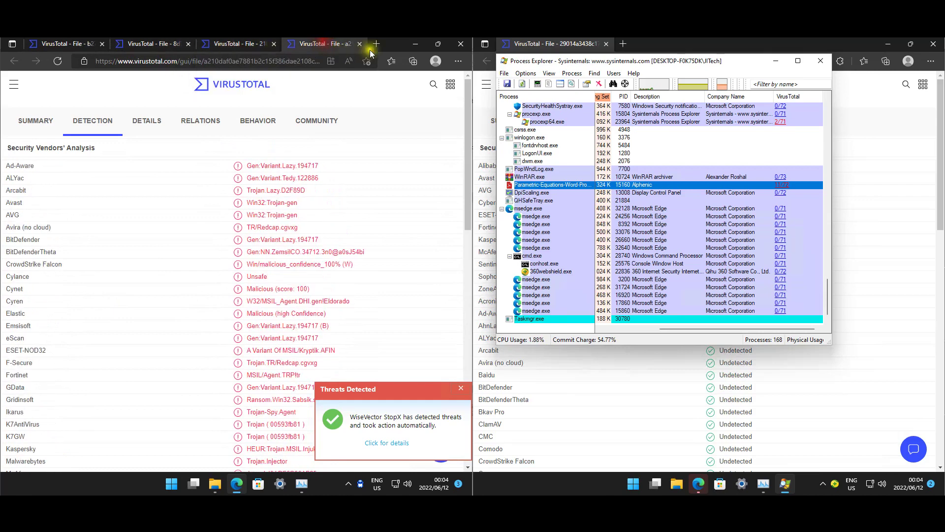
# Step: Close the WiseVector StopX machine's browser and inspect the startup apps in its Task Manager
pyautogui.click(460, 47)
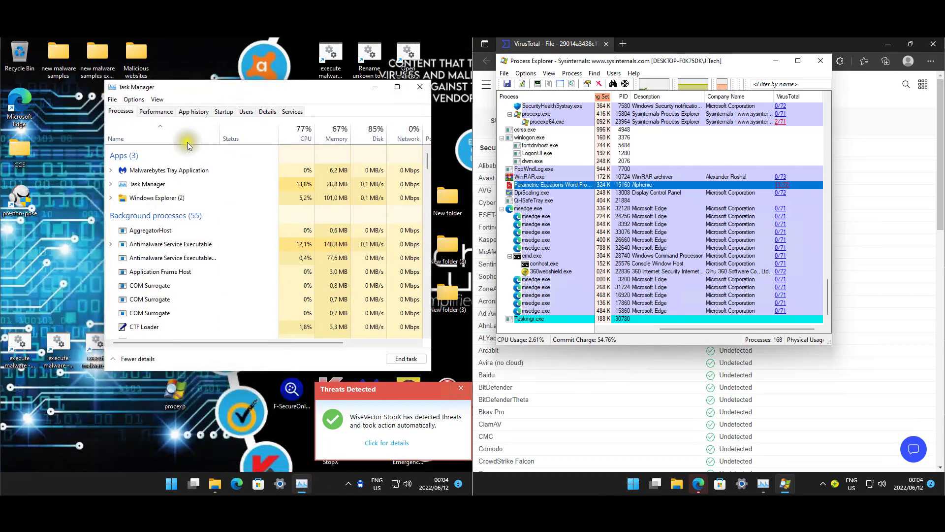
pyautogui.click(224, 112)
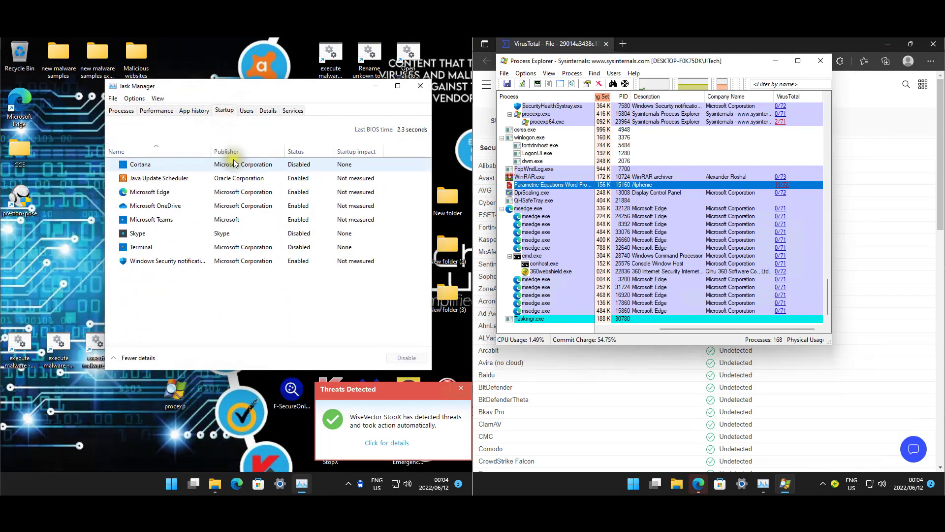
pyautogui.click(209, 287)
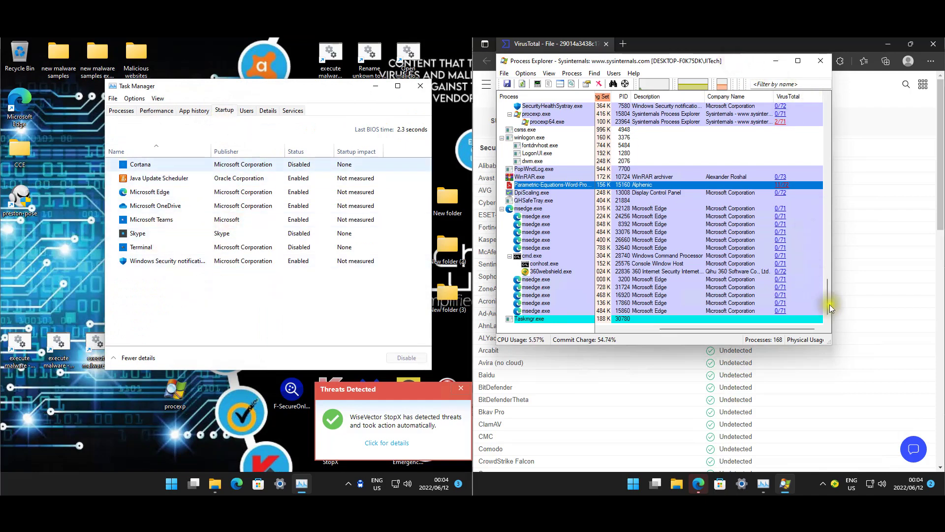
# Step: Examine the full process list in Process Explorer on the 360 Total Security machine, and close Process Explorer
pyautogui.moveTo(826, 312); pyautogui.dragTo(826, 294)
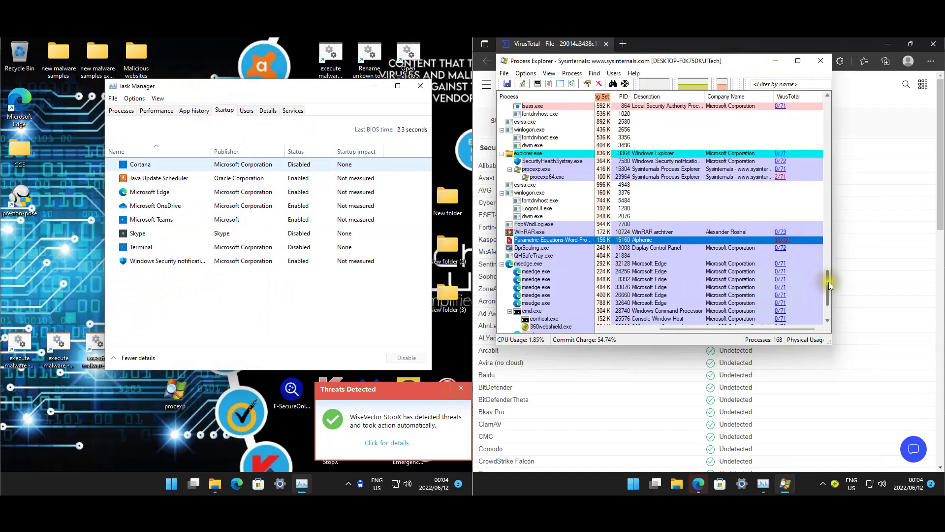
pyautogui.moveTo(824, 284); pyautogui.dragTo(828, 86)
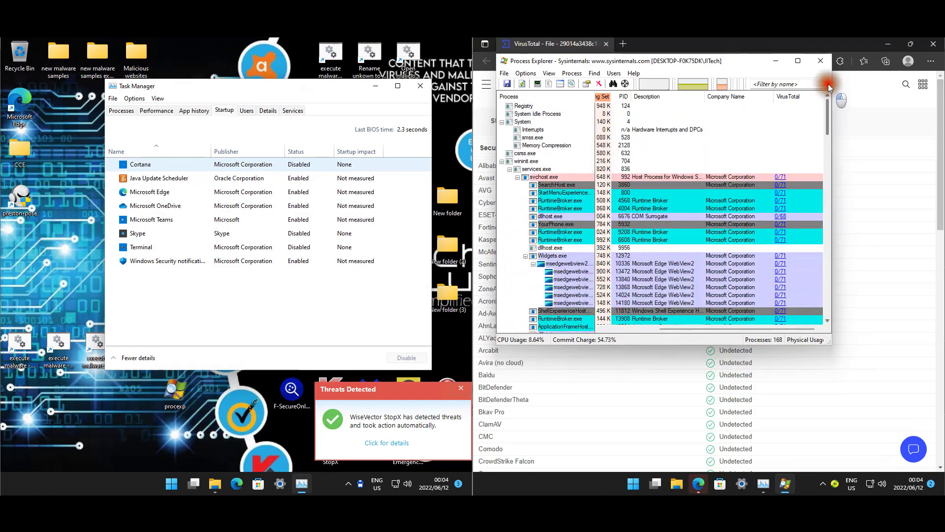
pyautogui.click(821, 60)
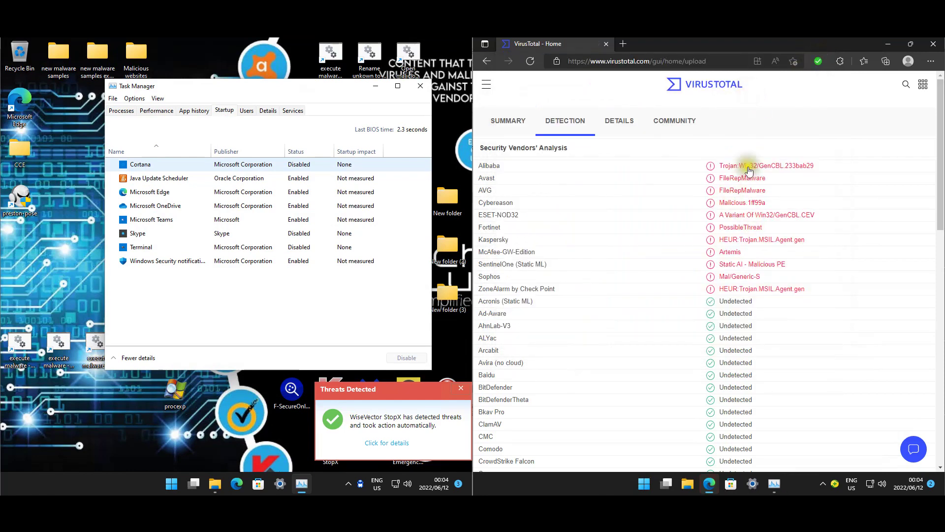
# Step: Return to the file's VirusTotal detection report on the 360 Total Security machine, read it and close the browser
pyautogui.click(486, 61)
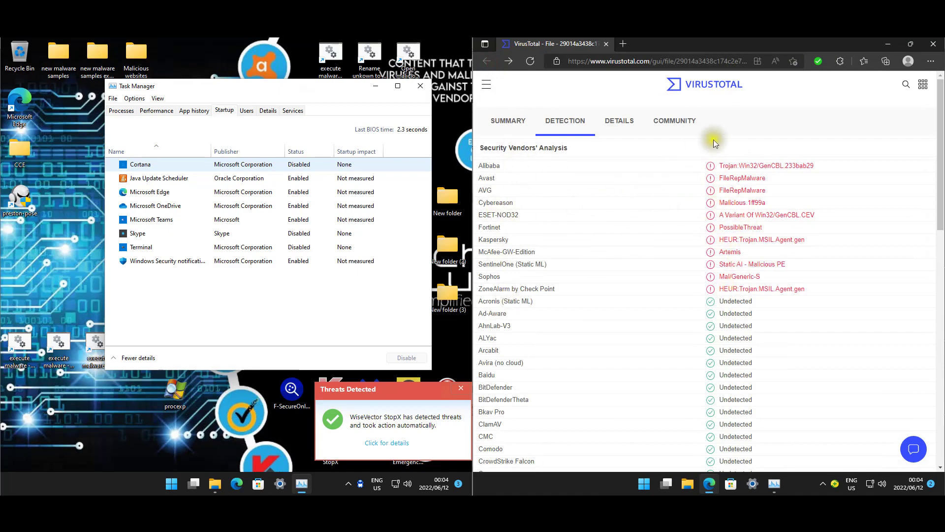
pyautogui.click(888, 43)
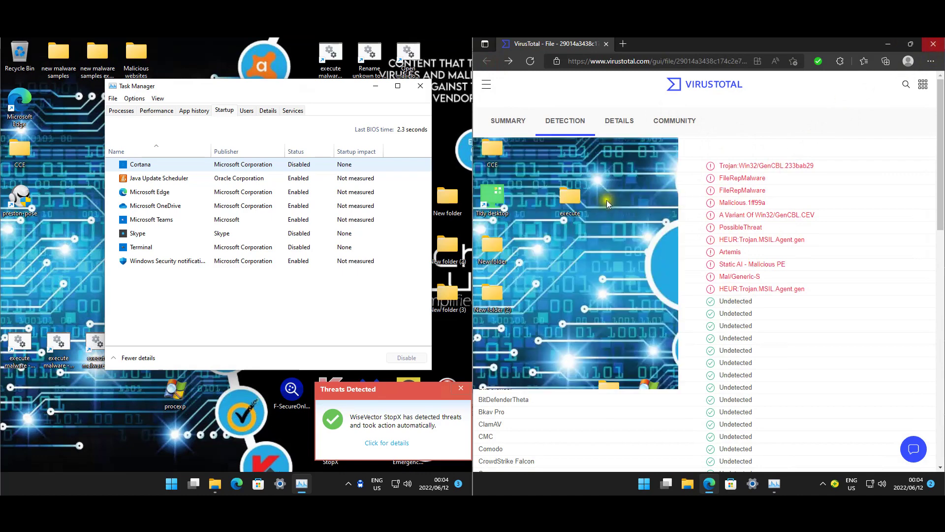
# Step: Show the startup apps in the 360 Total Security machine's Task Manager and reposition its window for inspection
pyautogui.click(774, 484)
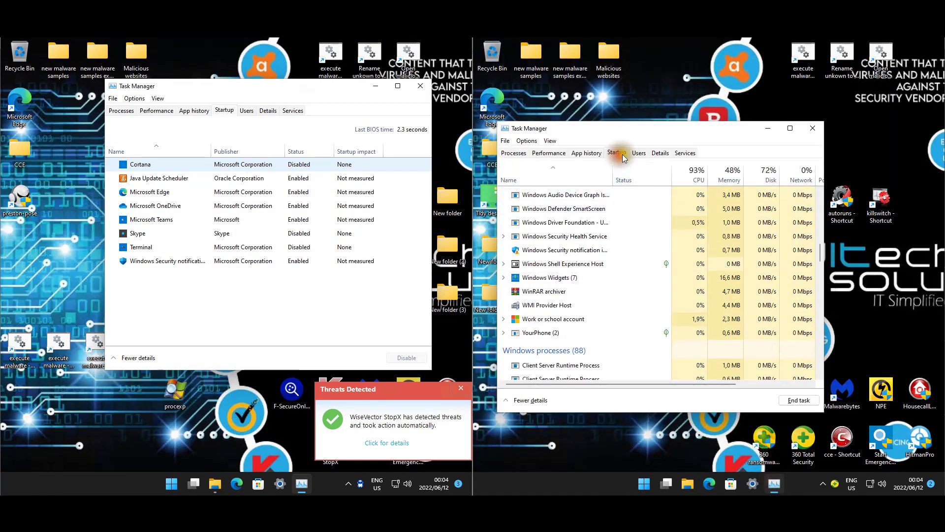
pyautogui.click(622, 154)
pyautogui.moveTo(654, 131); pyautogui.dragTo(696, 123)
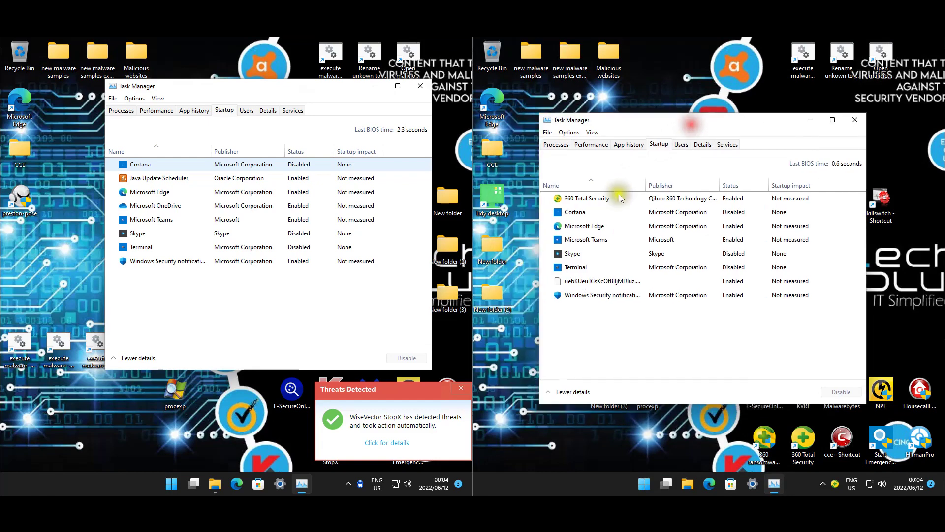
# Step: Inspect the general and detailed file properties of the publisher-less startup entry on the 360 Total Security machine, and close them
pyautogui.click(613, 282)
pyautogui.rightClick(610, 285)
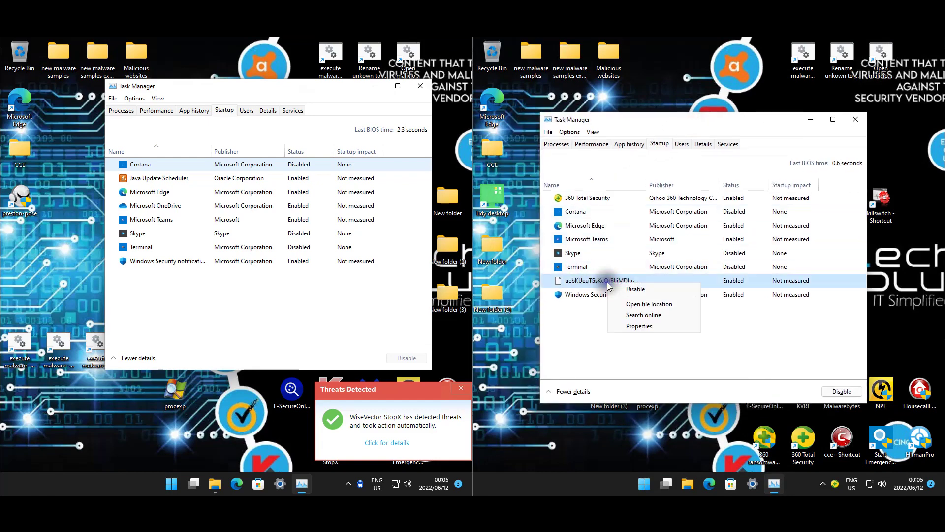
pyautogui.click(628, 325)
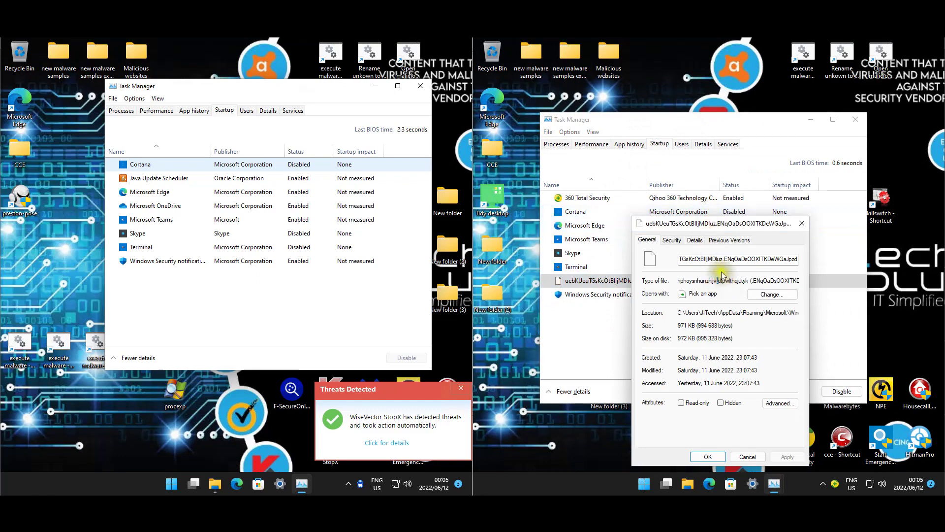
pyautogui.moveTo(712, 280); pyautogui.dragTo(778, 241)
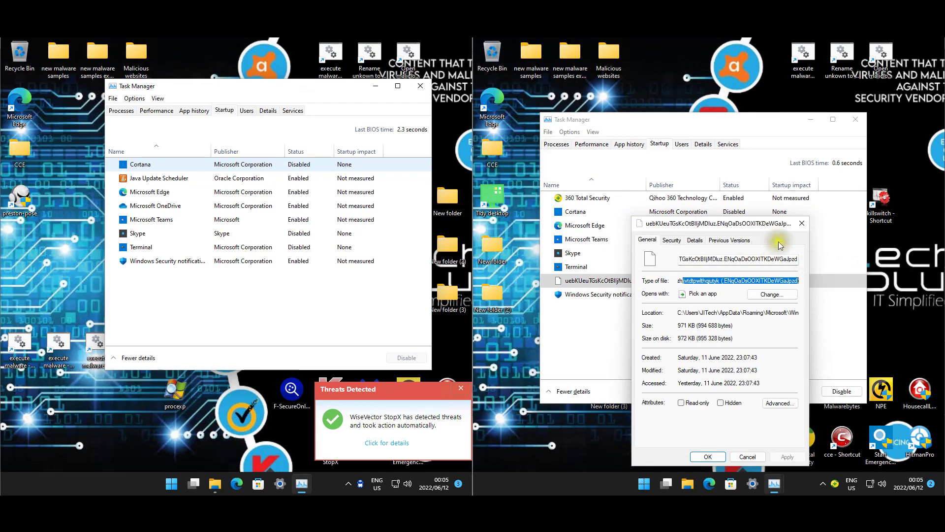
pyautogui.click(695, 240)
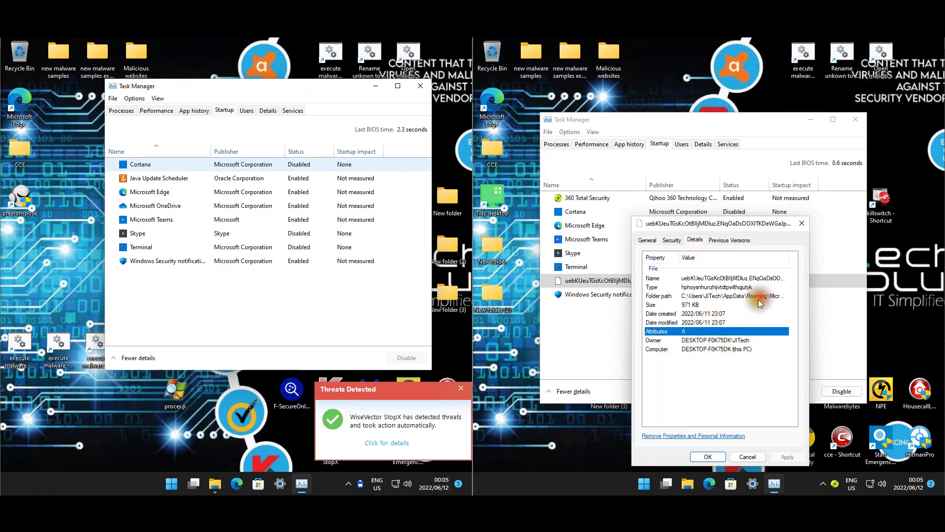
pyautogui.click(762, 298)
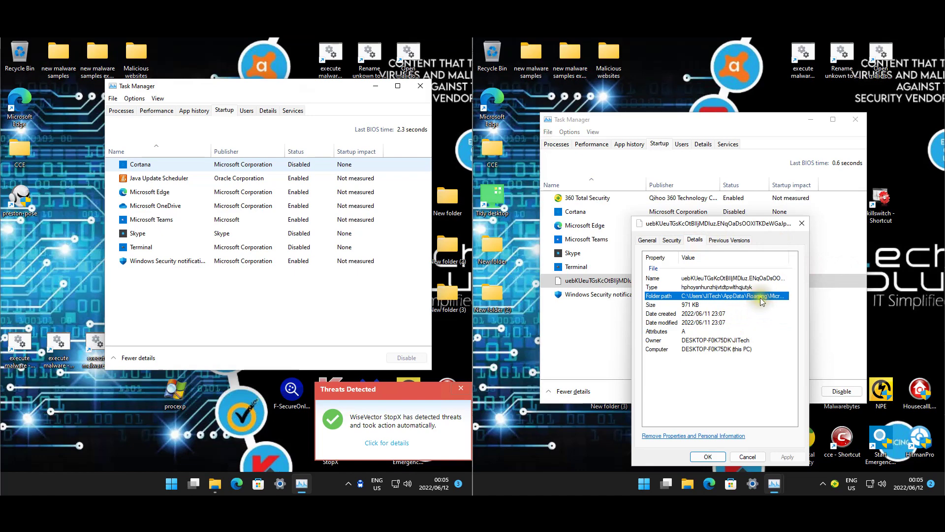
pyautogui.click(802, 223)
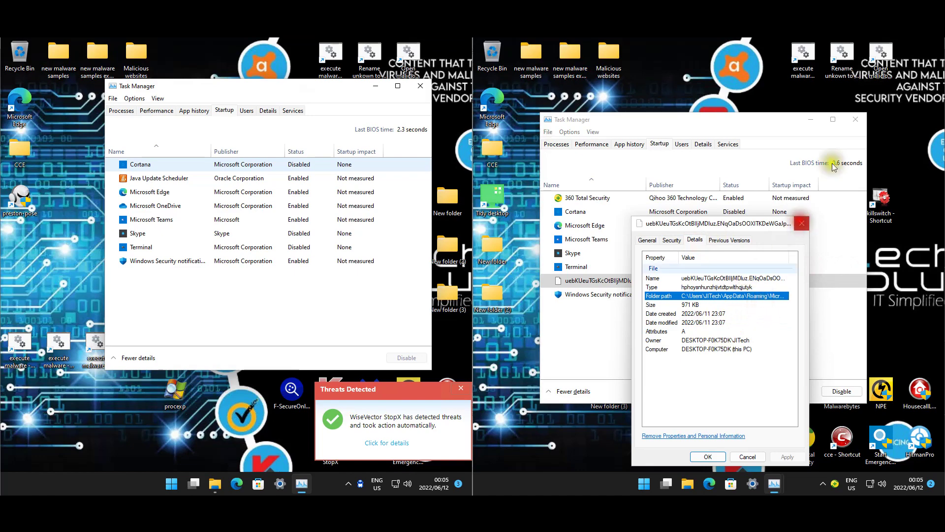
# Step: Close Task Manager on both the 360 Total Security and WiseVector StopX machines
pyautogui.click(856, 118)
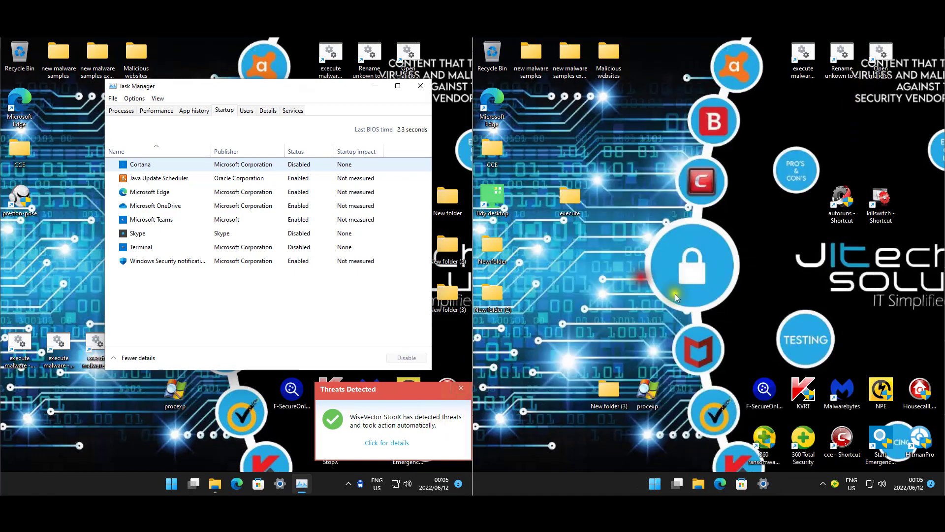
pyautogui.click(632, 273)
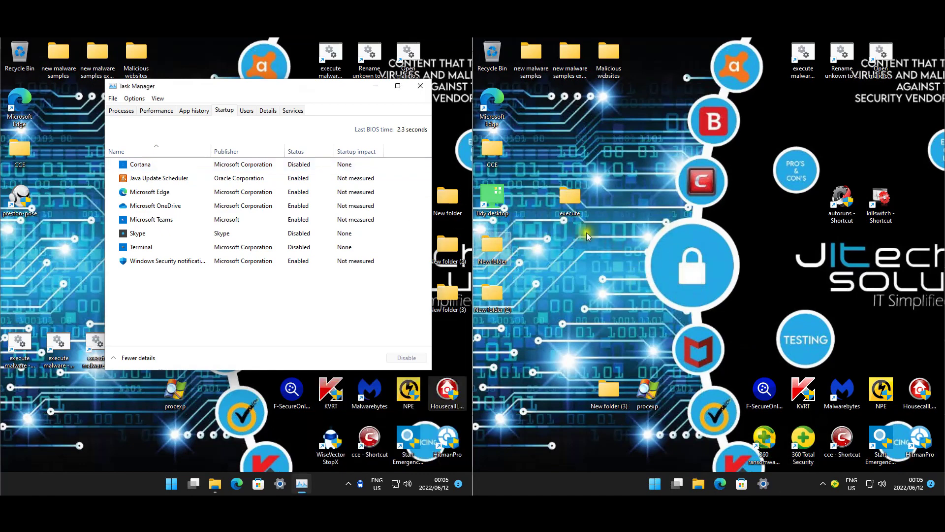
pyautogui.click(655, 205)
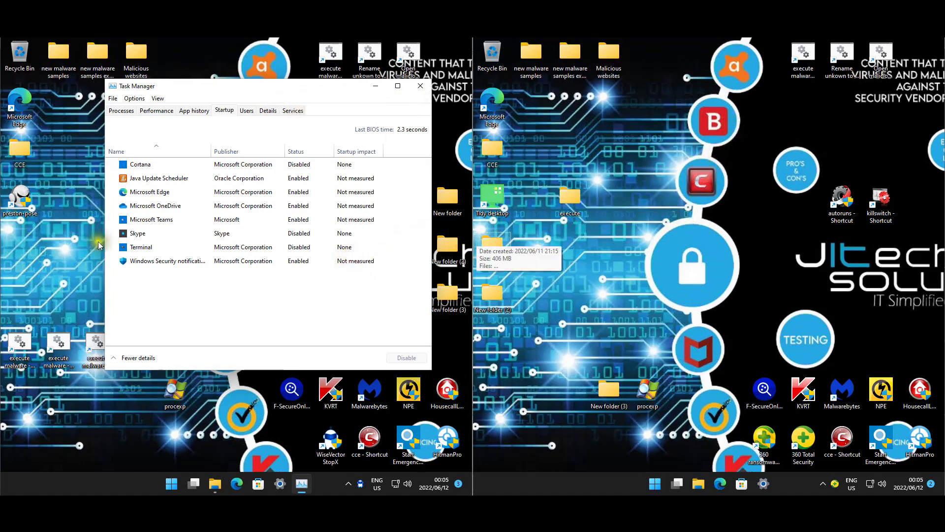
pyautogui.click(421, 90)
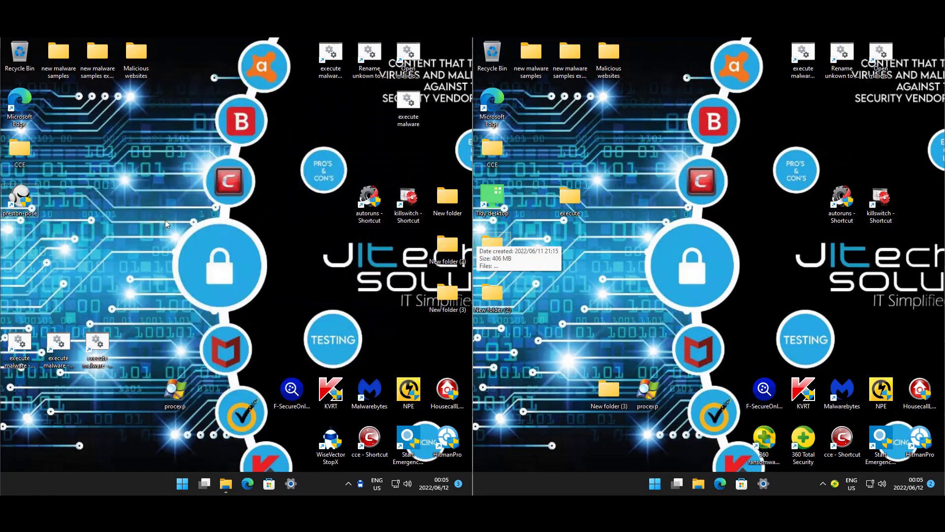
# Step: Open Control Panel through the Run command "control" on both machines and display their lists of installed programs
pyautogui.press('super+r')
pyautogui.write('con')
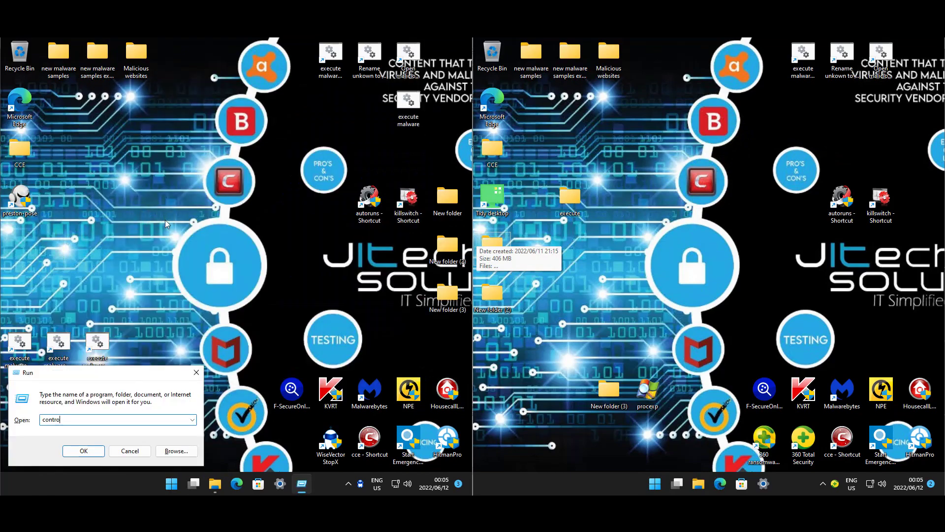
pyautogui.press('Escape')
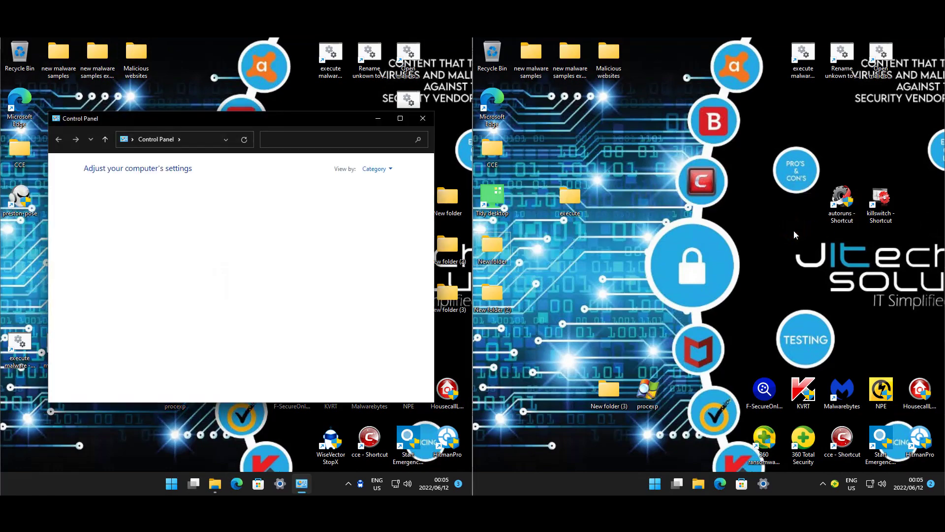
pyautogui.press('super+r')
pyautogui.write('contro')
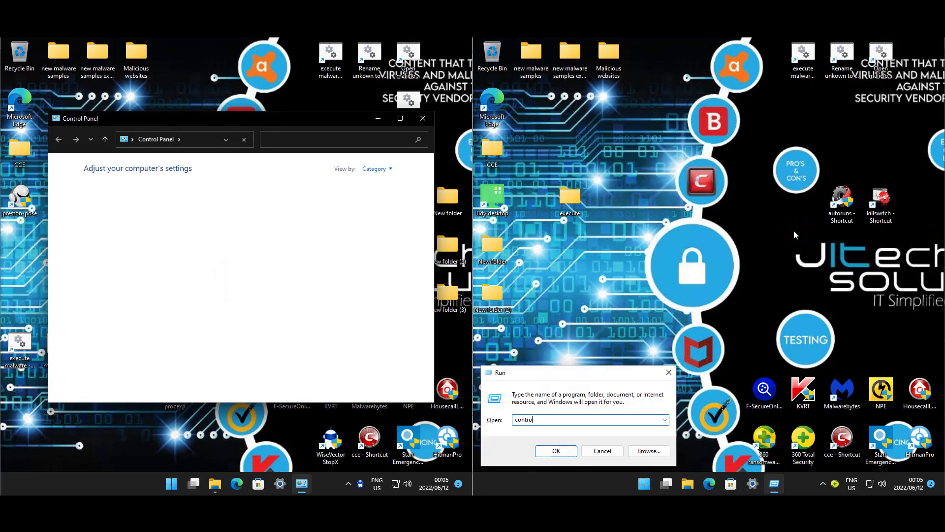
pyautogui.write('l')
pyautogui.press('Return')
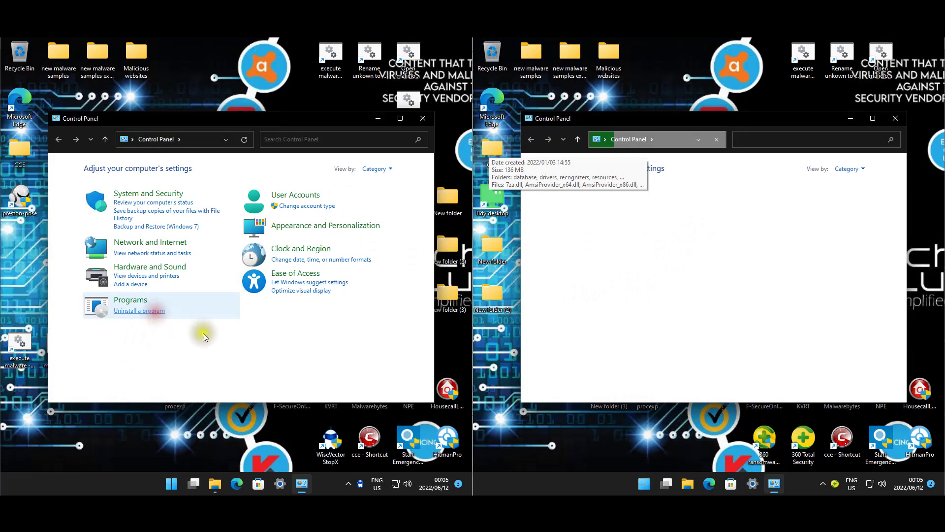
pyautogui.click(625, 312)
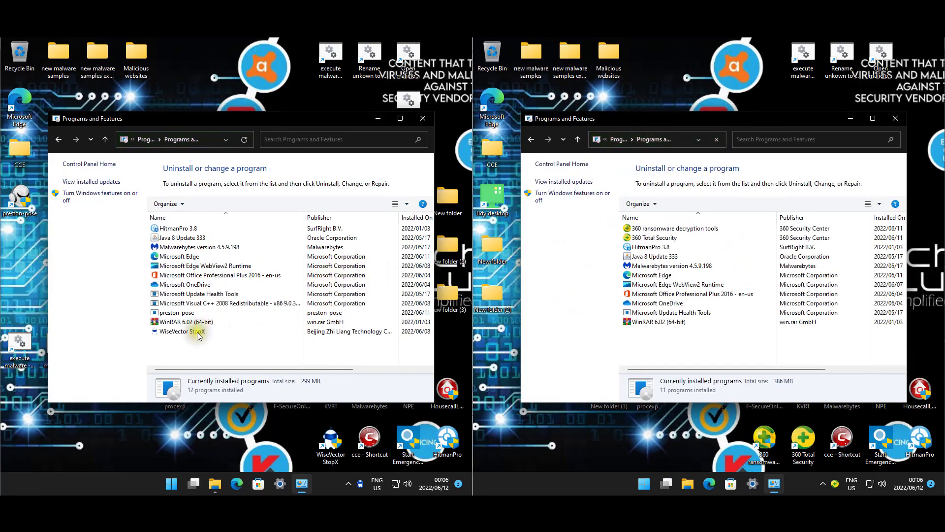
# Step: Examine the preston-pose entry among the WiseVector StopX machine's installed programs, and close Programs and Features on both machines
pyautogui.click(178, 314)
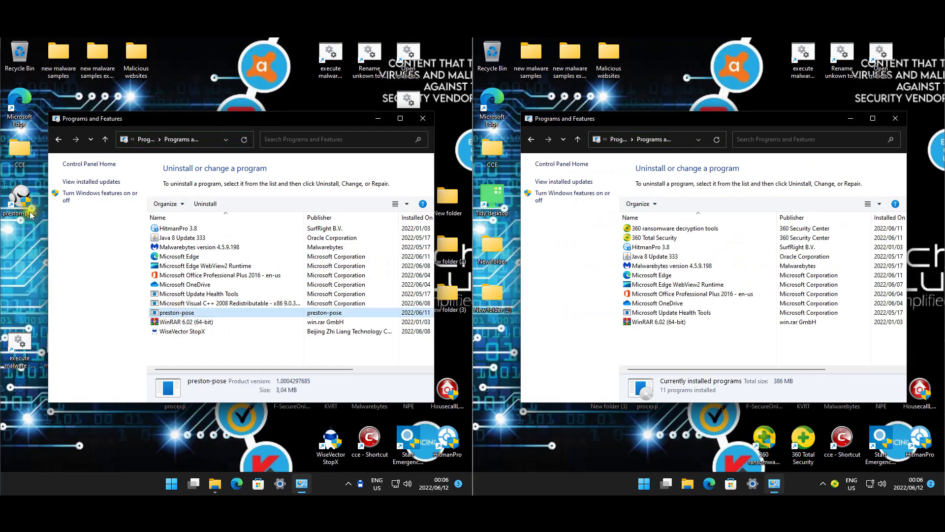
pyautogui.rightClick(177, 316)
pyautogui.click(200, 340)
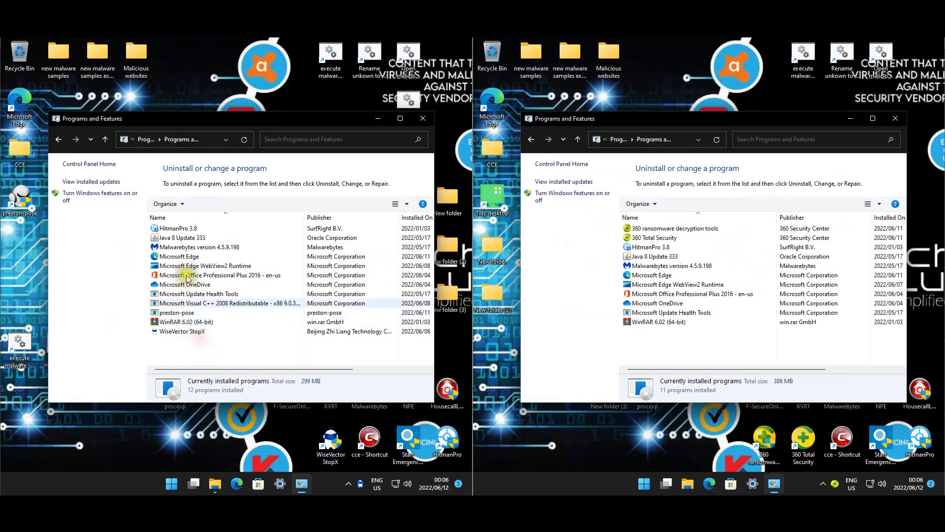
pyautogui.click(422, 118)
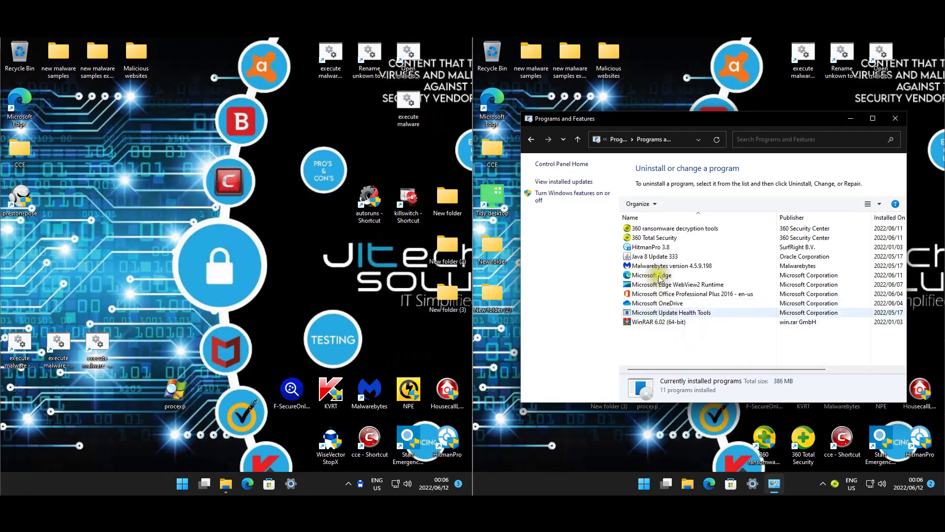
pyautogui.click(895, 120)
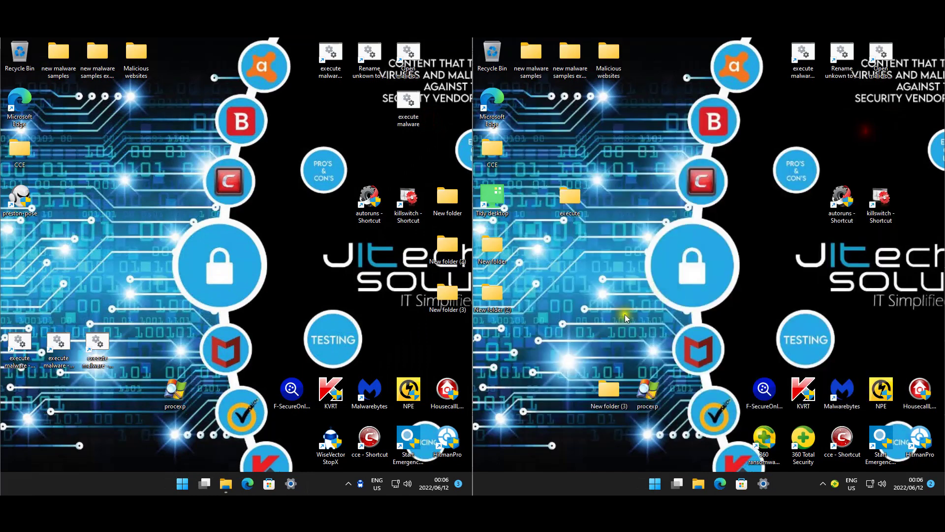
# Step: Restart Windows on the WiseVector StopX machine after the installed-programs check
pyautogui.rightClick(186, 485)
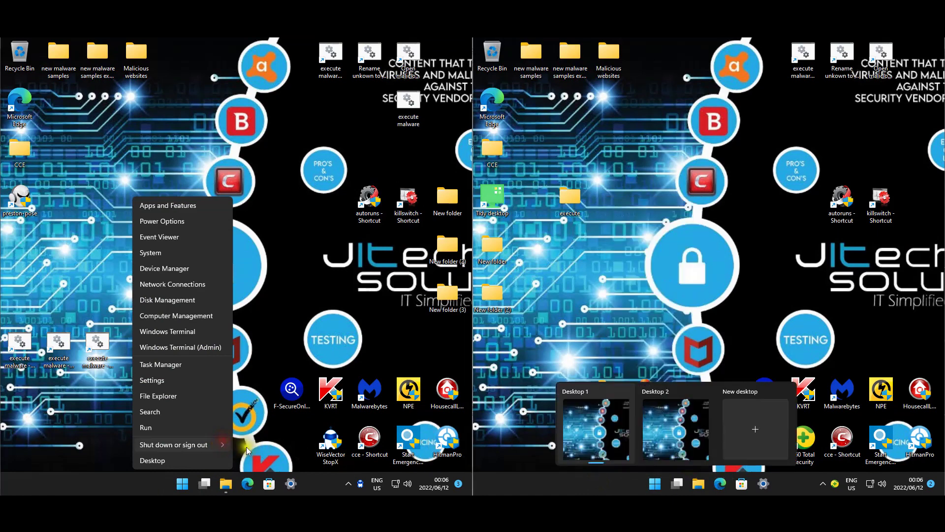
pyautogui.moveTo(223, 445)
pyautogui.click(254, 460)
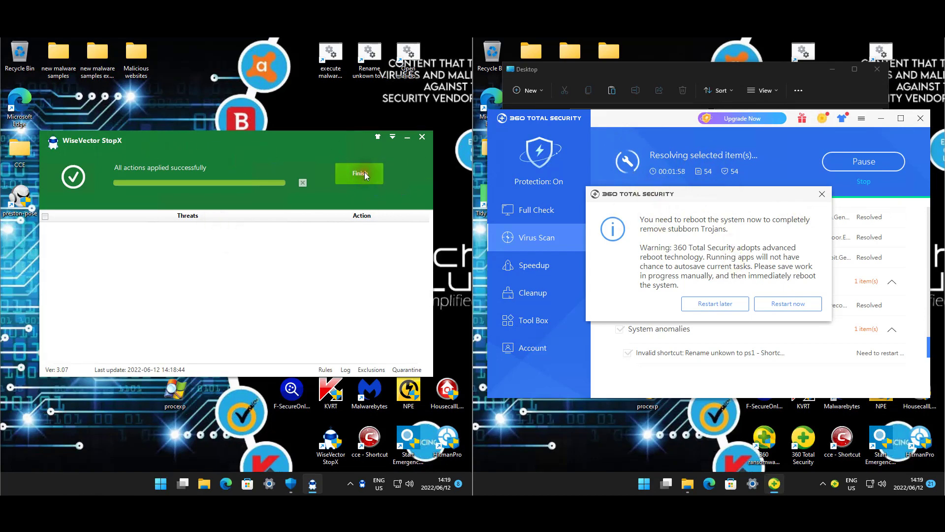
# Step: Finish and close the WiseVector StopX scan, and close the Desktop folder window on the 360 Total Security machine
pyautogui.moveTo(364, 173); pyautogui.dragTo(269, 157)
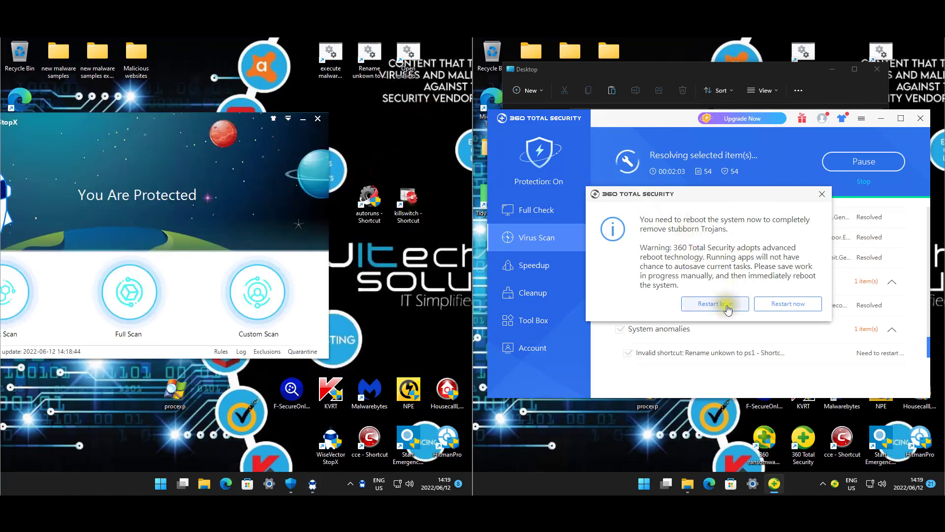
pyautogui.click(689, 484)
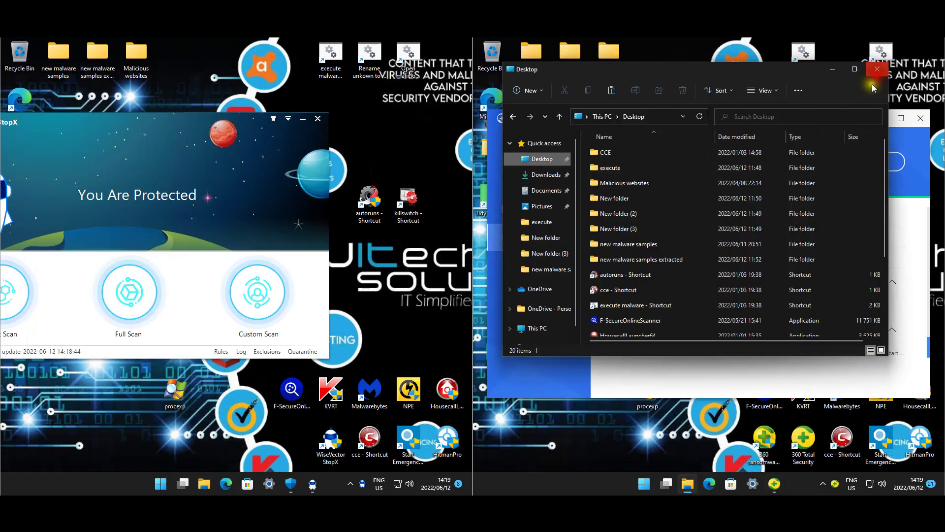
pyautogui.click(318, 119)
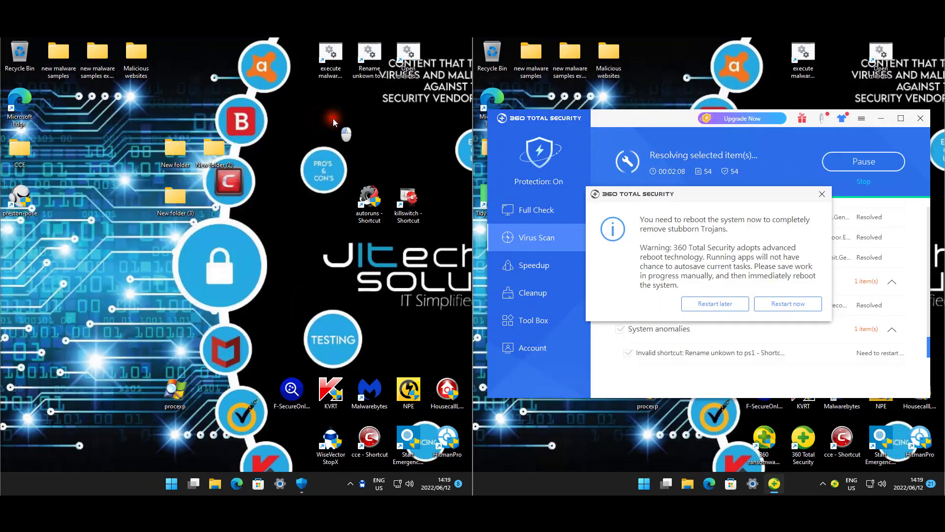
# Step: Restart the WiseVector StopX machine, and accept 360 Total Security's immediate reboot on the other machine to complete Trojan removal
pyautogui.rightClick(175, 479)
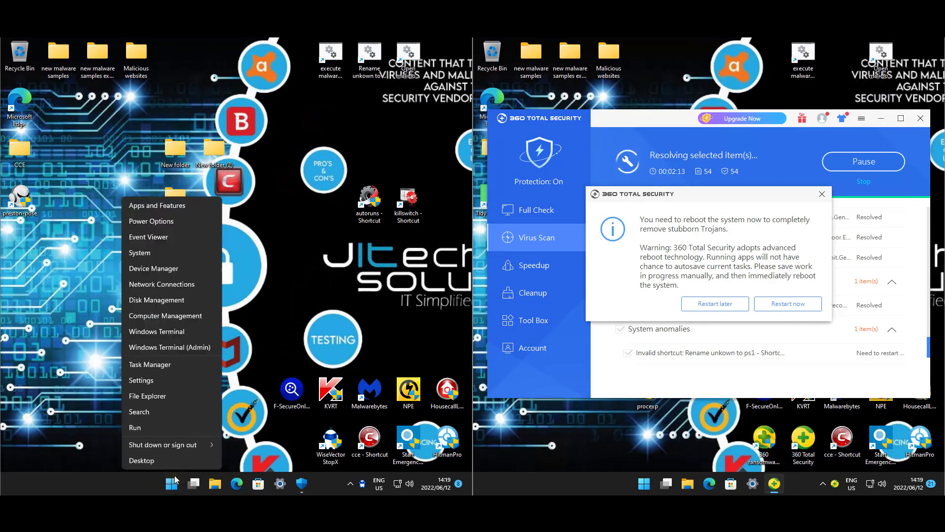
pyautogui.moveTo(207, 445)
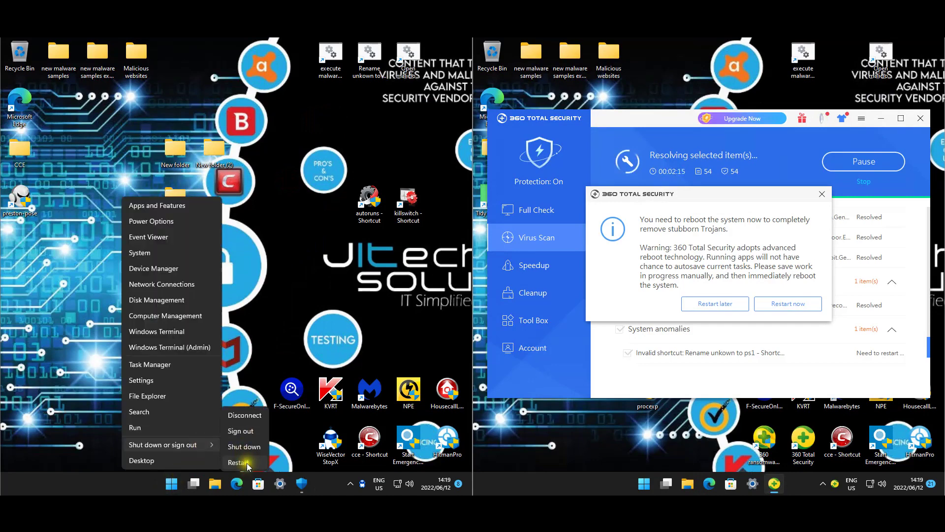
pyautogui.click(237, 463)
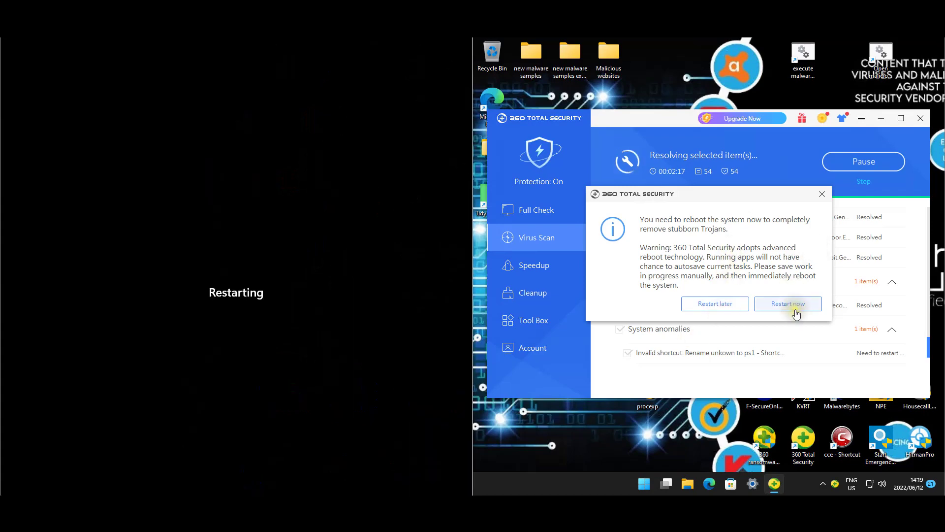
pyautogui.click(791, 304)
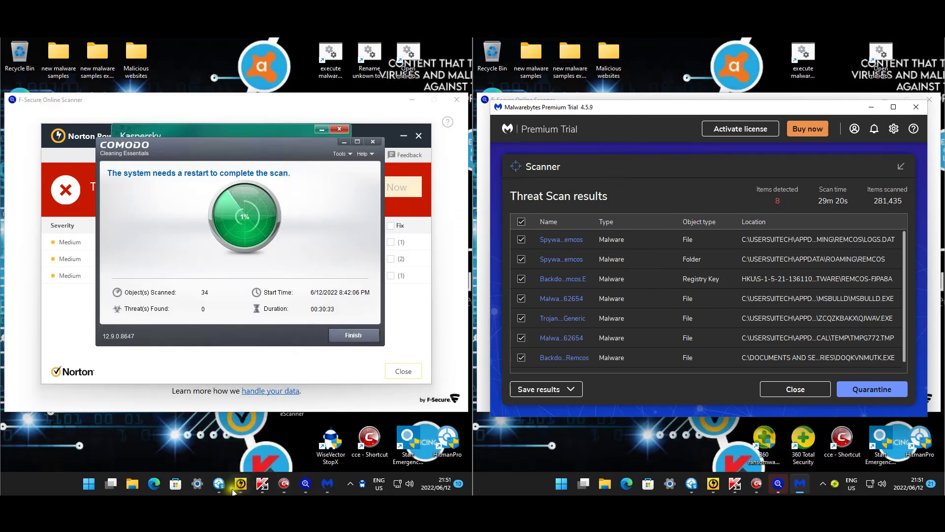
# Step: Compare the HitmanPro scan results on both machines, and close HitmanPro on each without removing anything
pyautogui.click(219, 483)
pyautogui.click(692, 484)
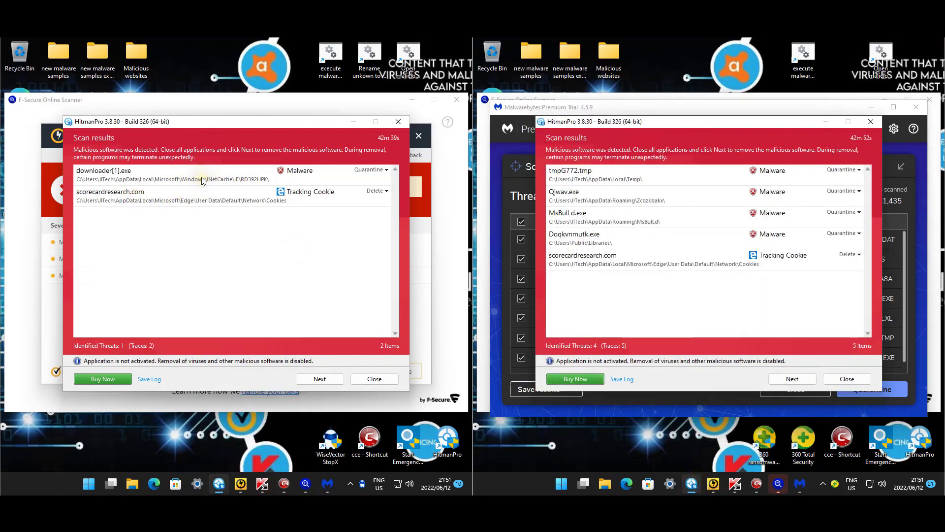
pyautogui.click(391, 383)
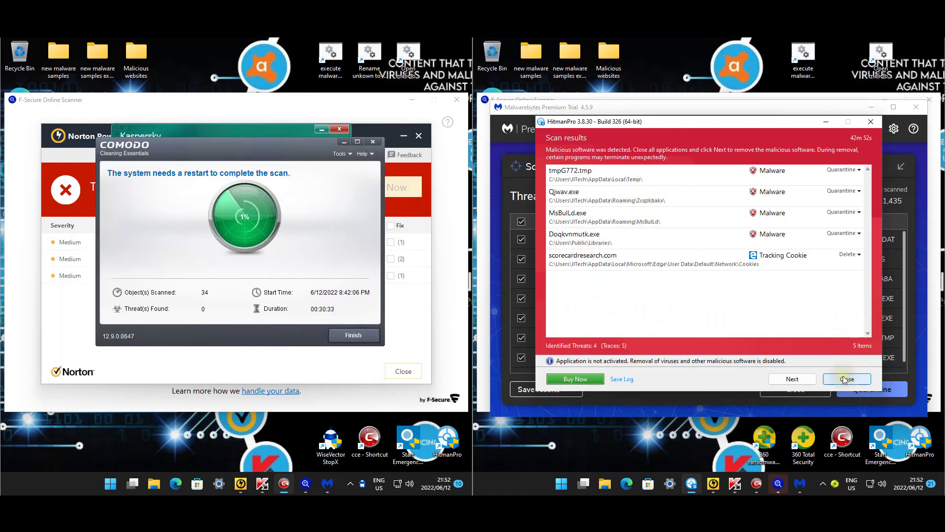
pyautogui.click(861, 377)
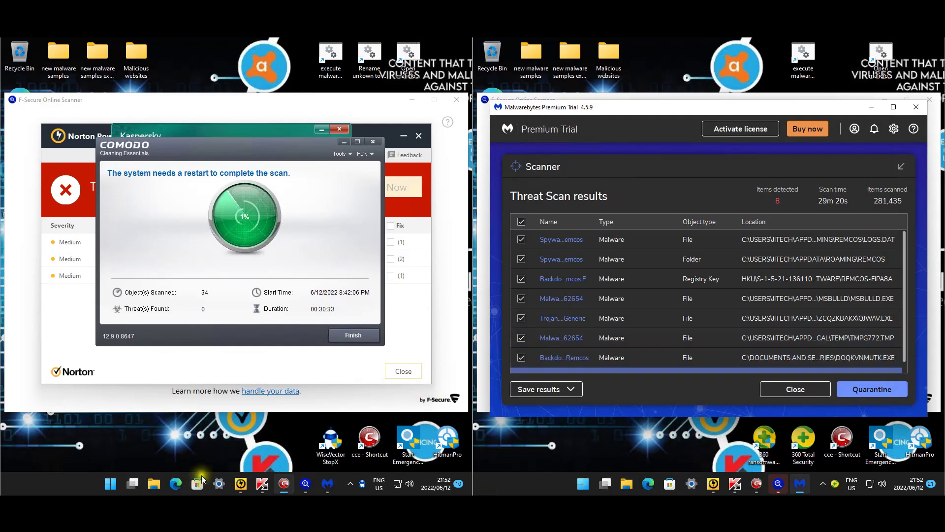
# Step: Compare the Norton Power Eraser threat lists on both machines, and close the results on the 360 Total Security machine
pyautogui.click(250, 485)
pyautogui.moveTo(252, 487)
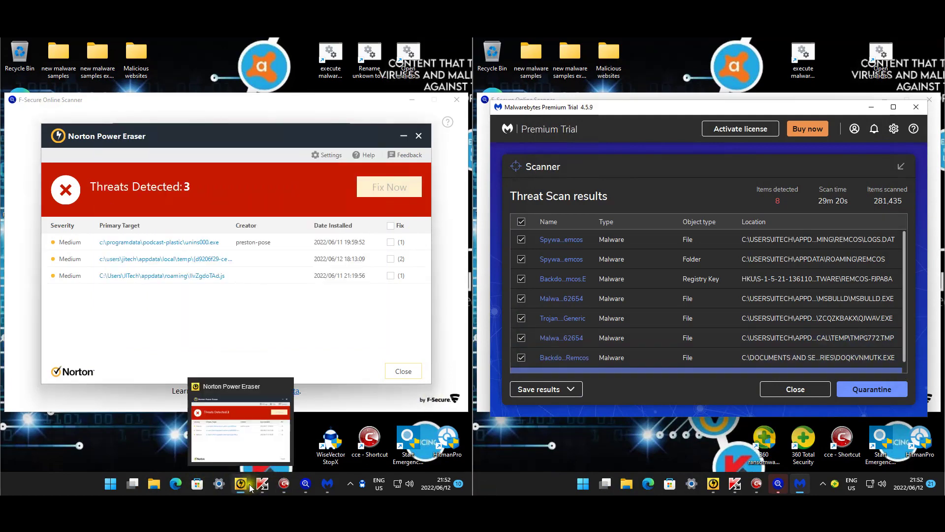
pyautogui.click(714, 483)
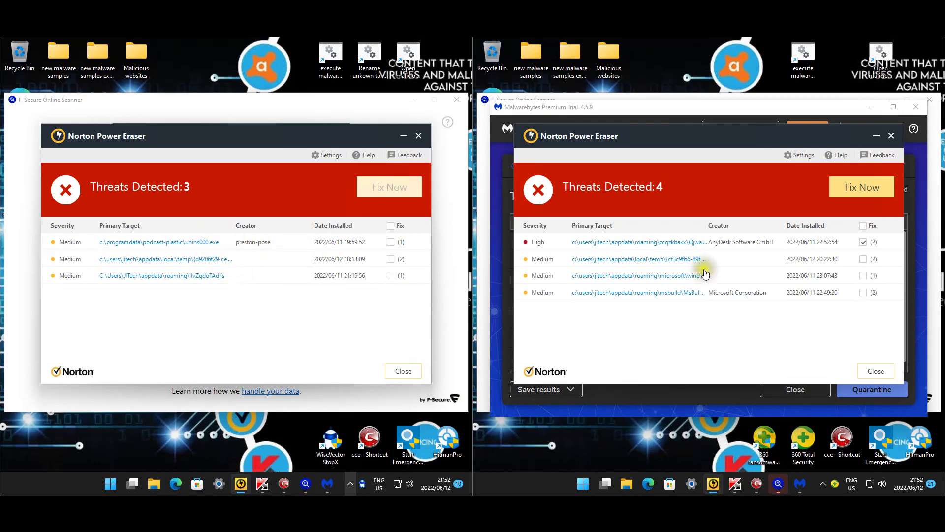
pyautogui.click(670, 323)
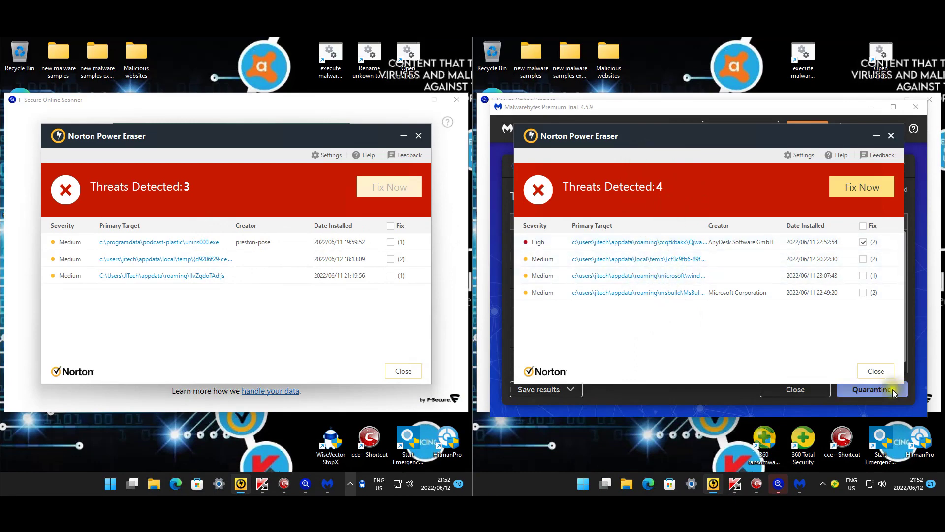
pyautogui.click(866, 373)
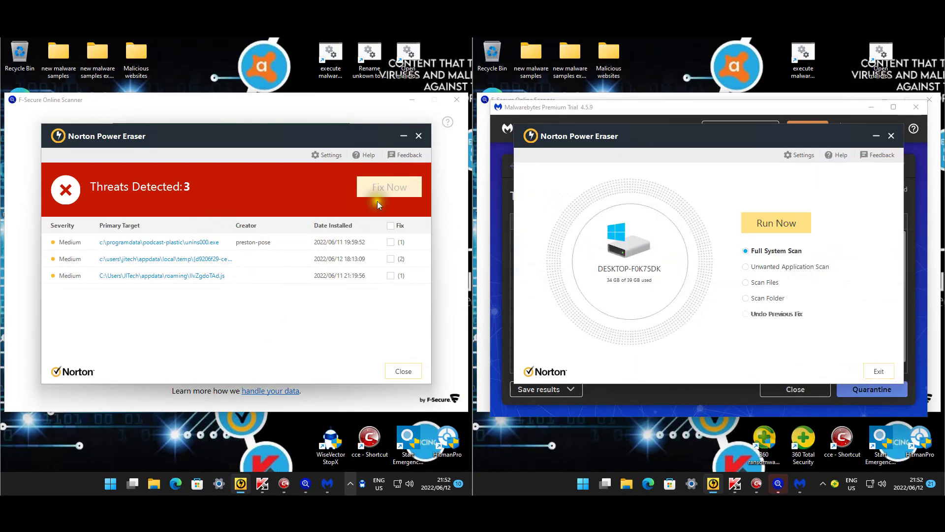
# Step: Close the Norton Power Eraser threat list on the WiseVector StopX machine without fixing anything, and close Norton Power Eraser on both machines
pyautogui.click(391, 371)
pyautogui.click(419, 136)
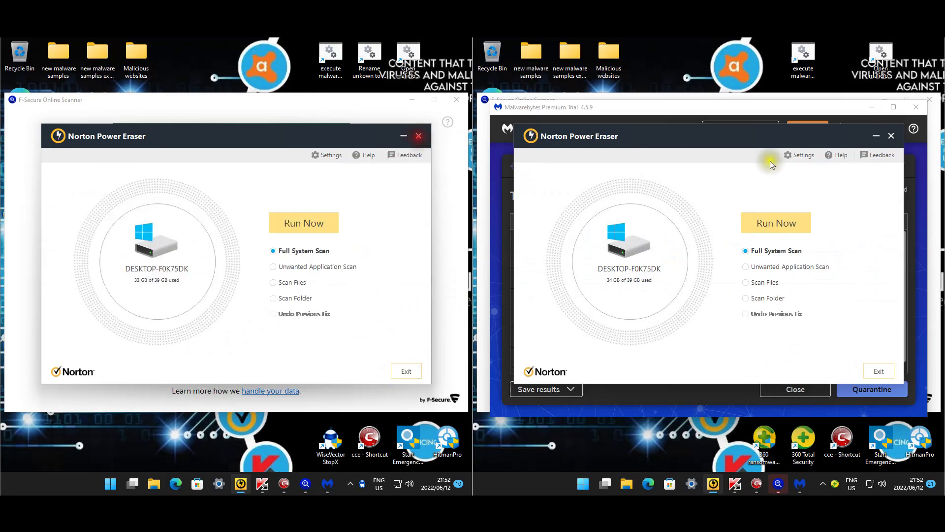
pyautogui.click(890, 138)
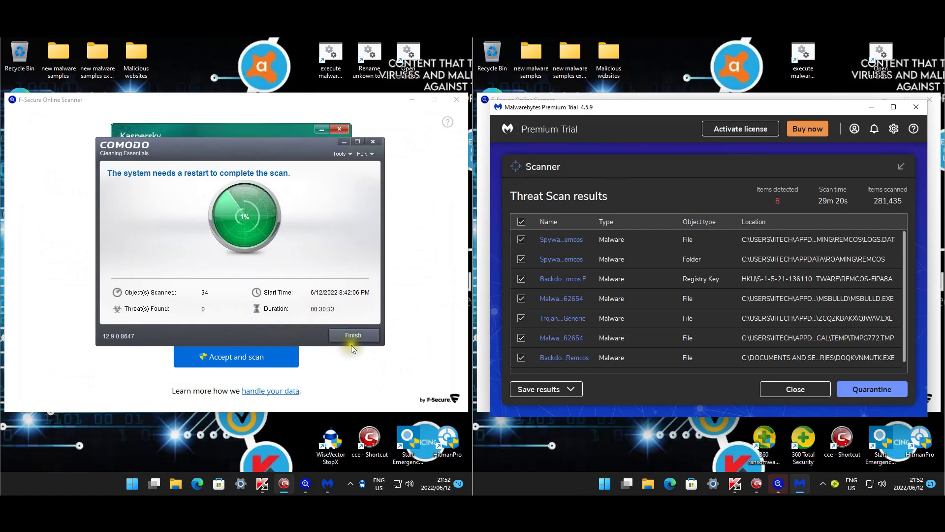
# Step: Compare the COMODO Cleaning Essentials results on both machines, finish the scans and decline the restart
pyautogui.click(753, 487)
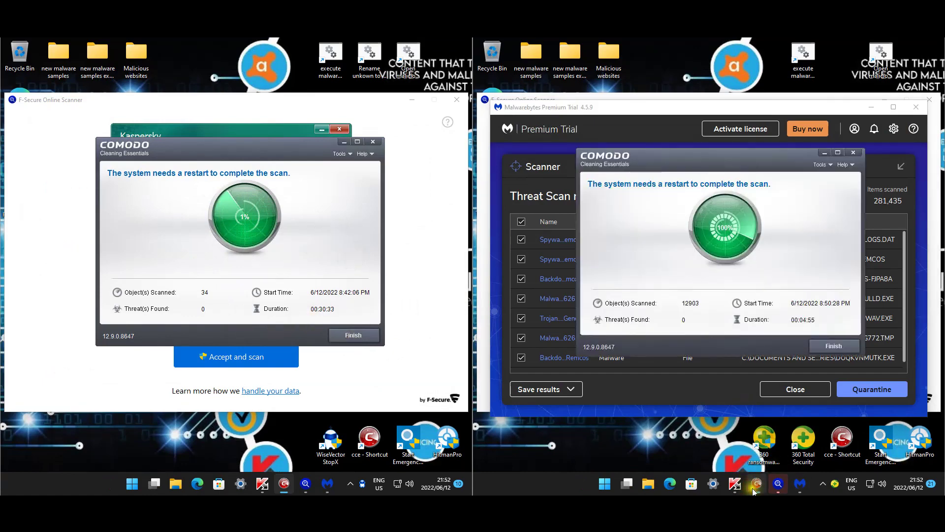
pyautogui.click(826, 348)
pyautogui.click(371, 335)
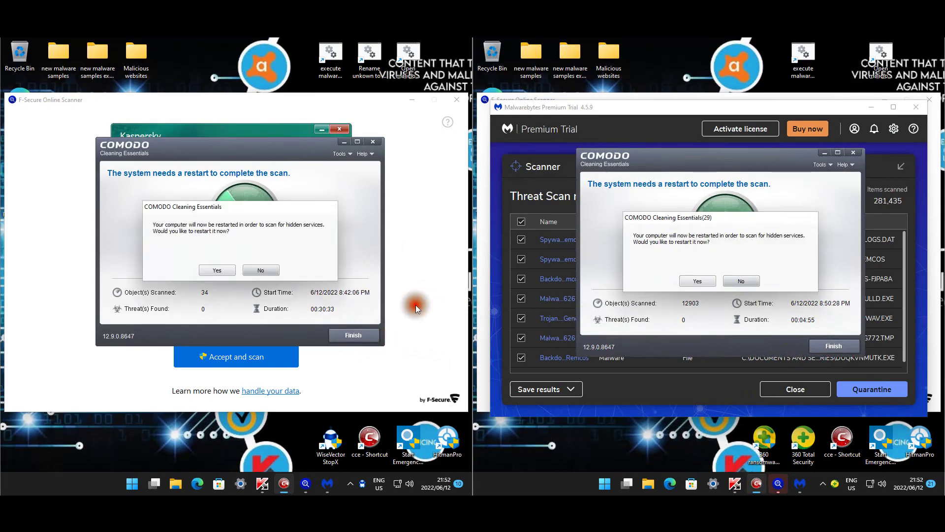
pyautogui.click(262, 271)
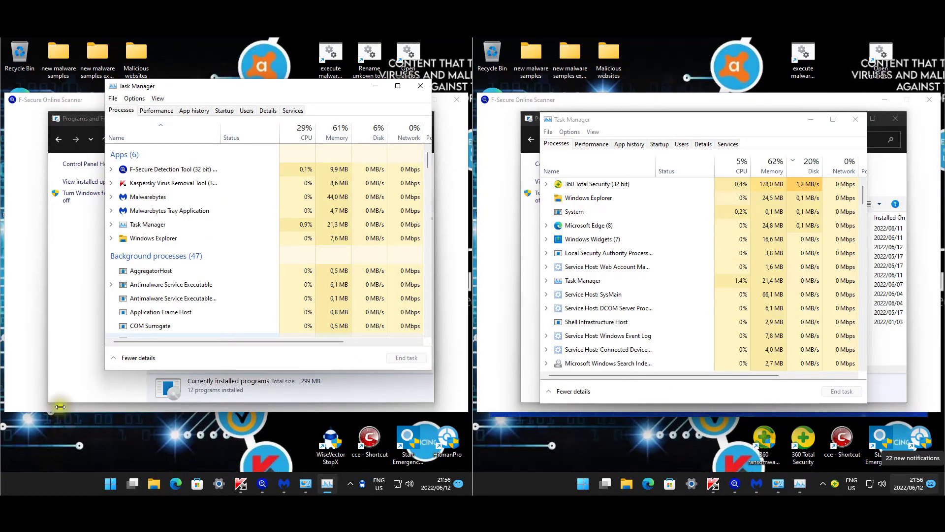
# Step: Check the F-Secure Online Scanner status on both machines, and minimize its window on each
pyautogui.click(263, 483)
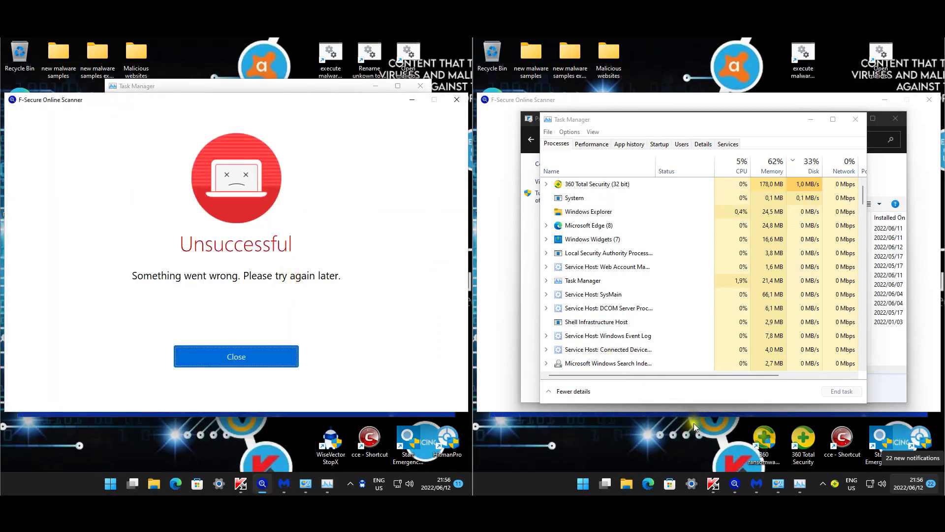
pyautogui.click(736, 484)
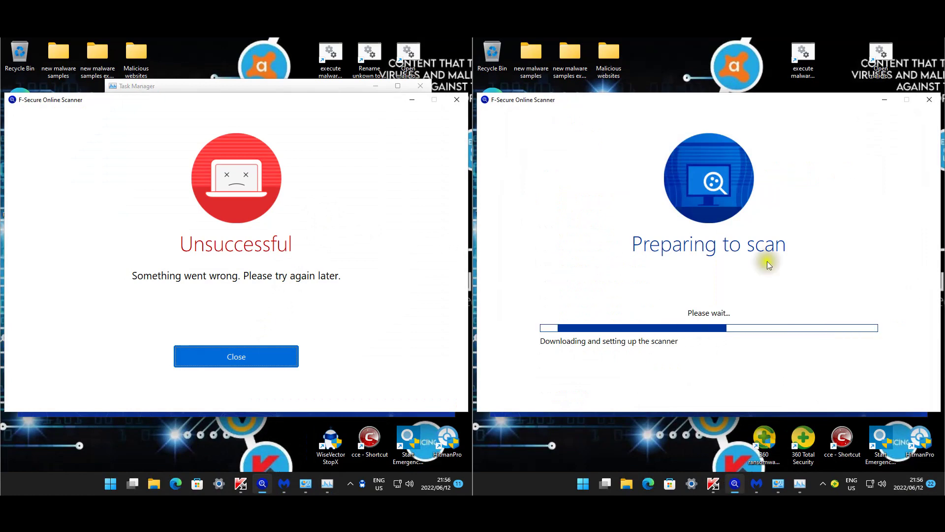
pyautogui.click(885, 100)
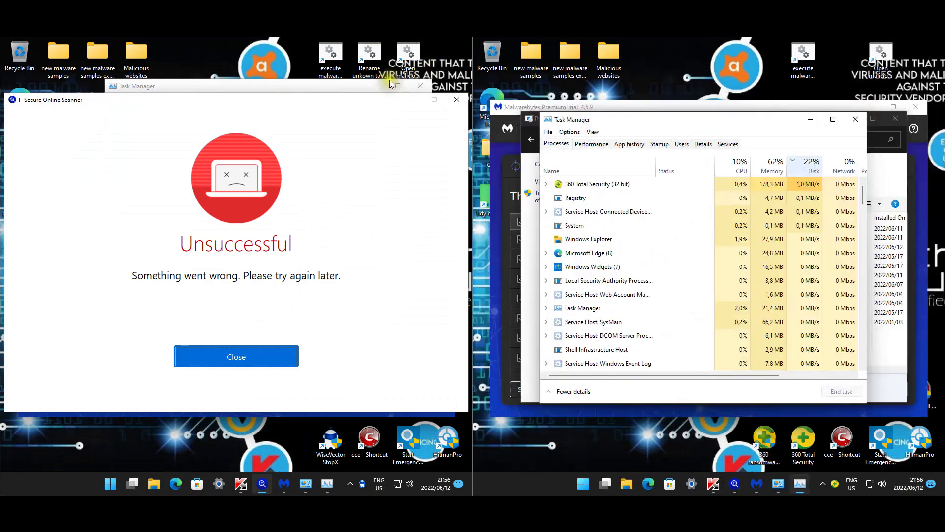
pyautogui.click(412, 99)
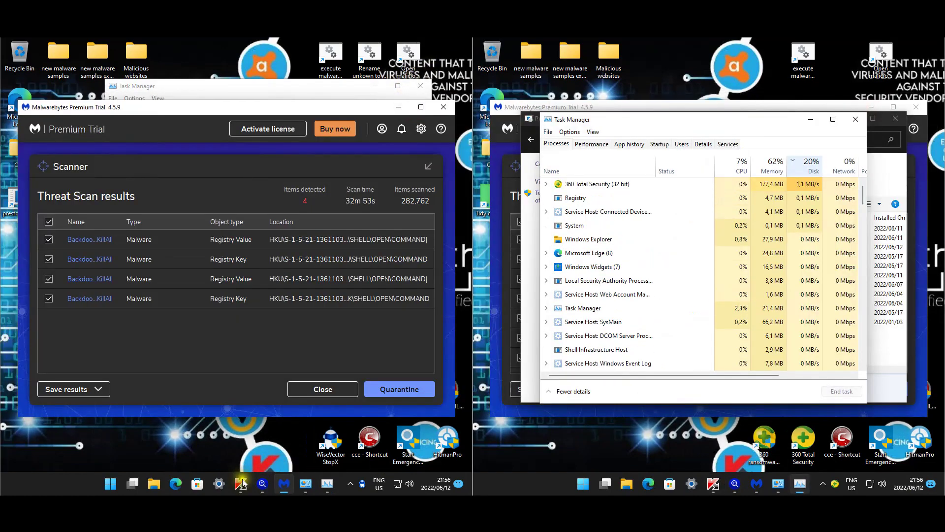
# Step: Compare the Kaspersky Virus Removal Tool scan results on both machines, and close the tool on each
pyautogui.click(241, 483)
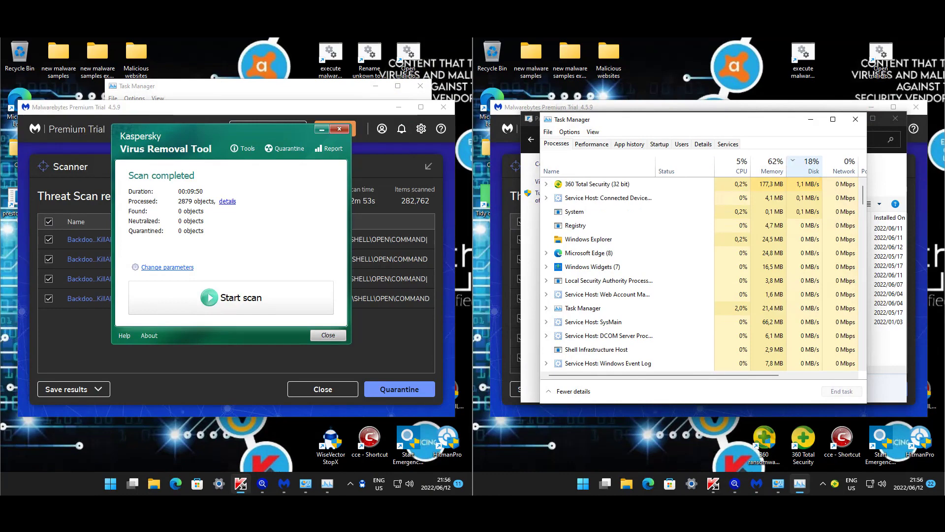
pyautogui.click(716, 485)
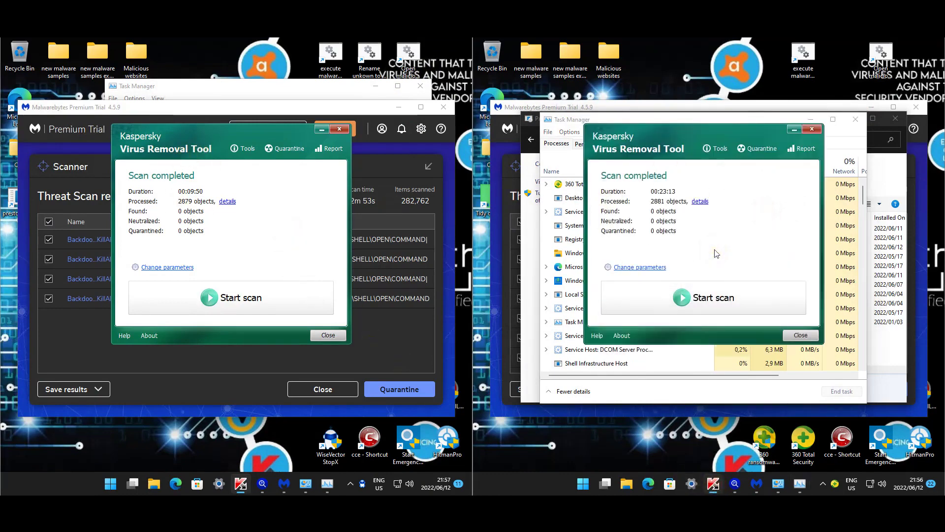
pyautogui.click(811, 335)
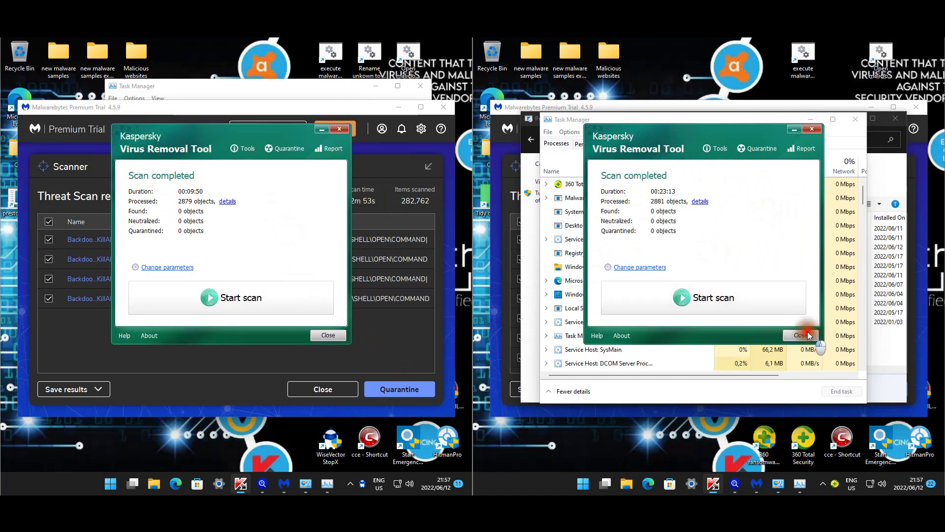
pyautogui.click(389, 337)
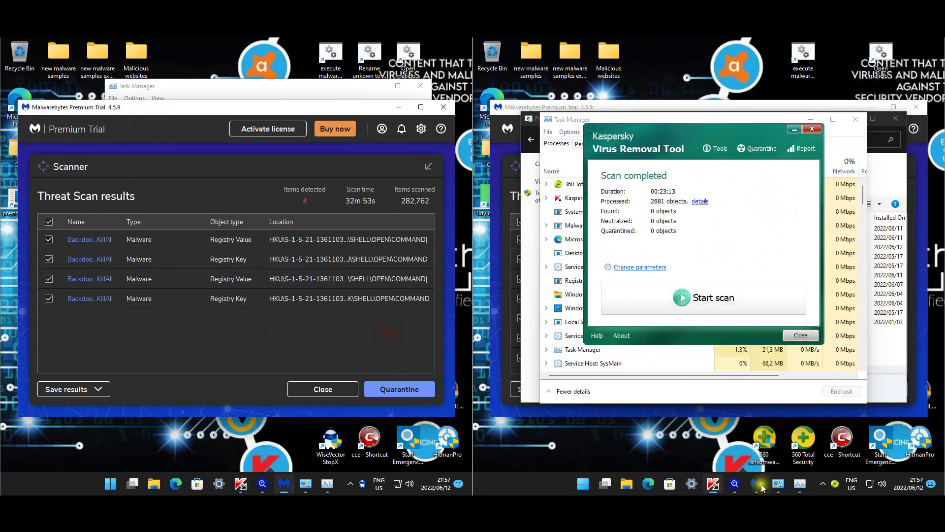
# Step: Sort the Malwarebytes threat scan results by location on both machines, and compare the detected items
pyautogui.click(758, 485)
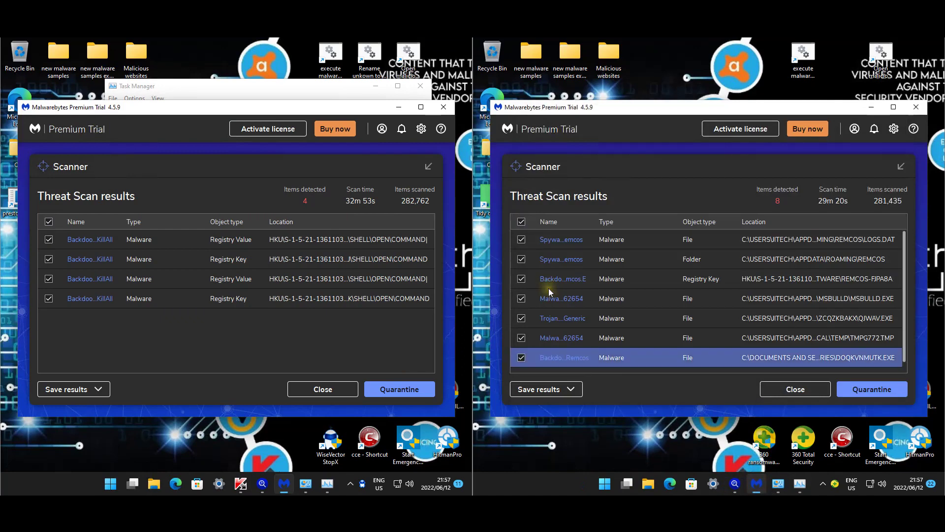
pyautogui.click(307, 226)
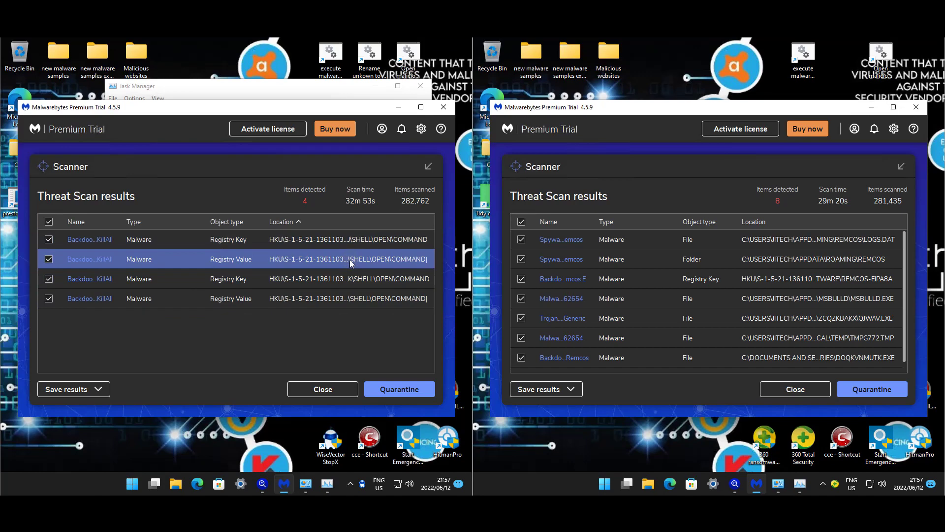
pyautogui.click(814, 223)
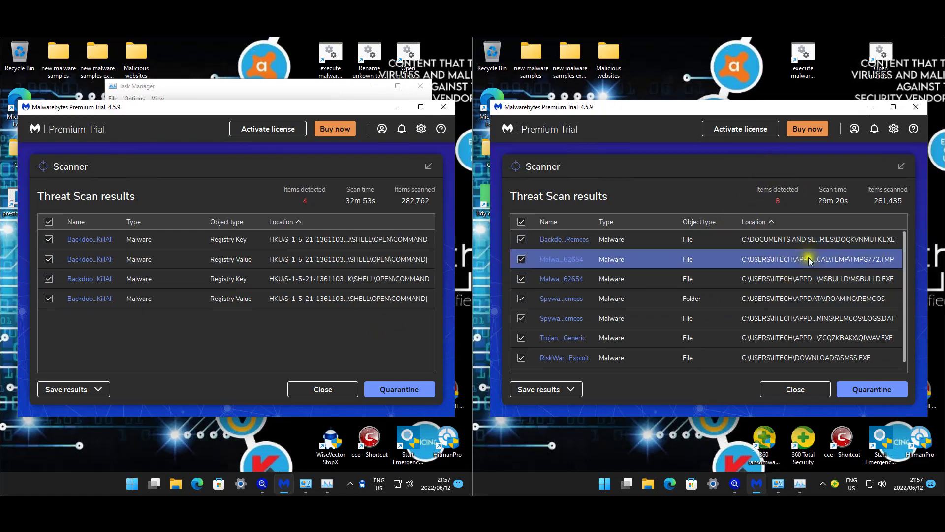
pyautogui.scroll(-1, 812, 296)
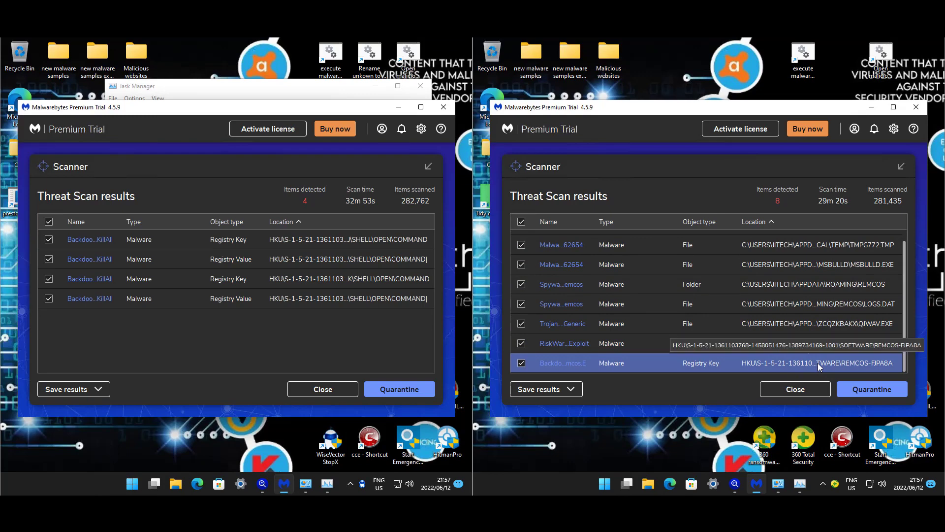
# Step: Close the Malwarebytes scan results on both machines without quarantining anything, and exit the Malwarebytes windows
pyautogui.click(811, 392)
pyautogui.click(348, 390)
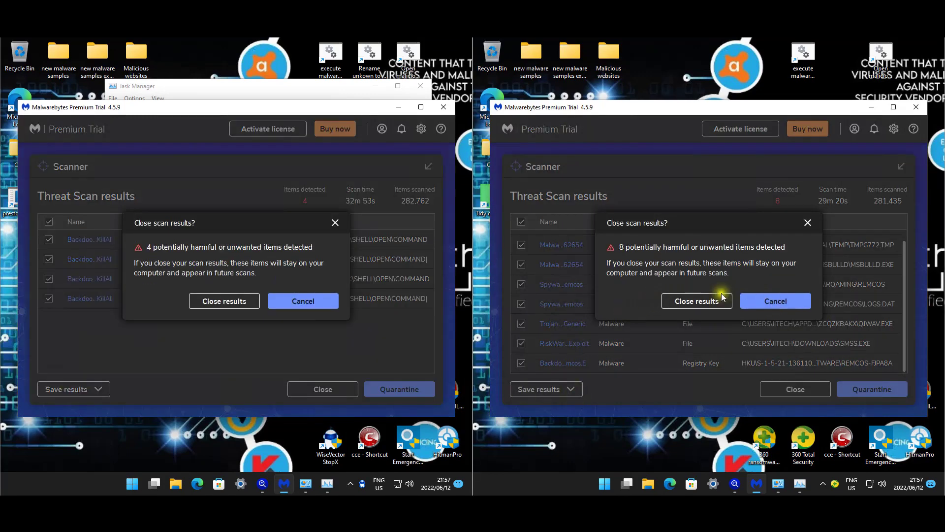
pyautogui.click(225, 300)
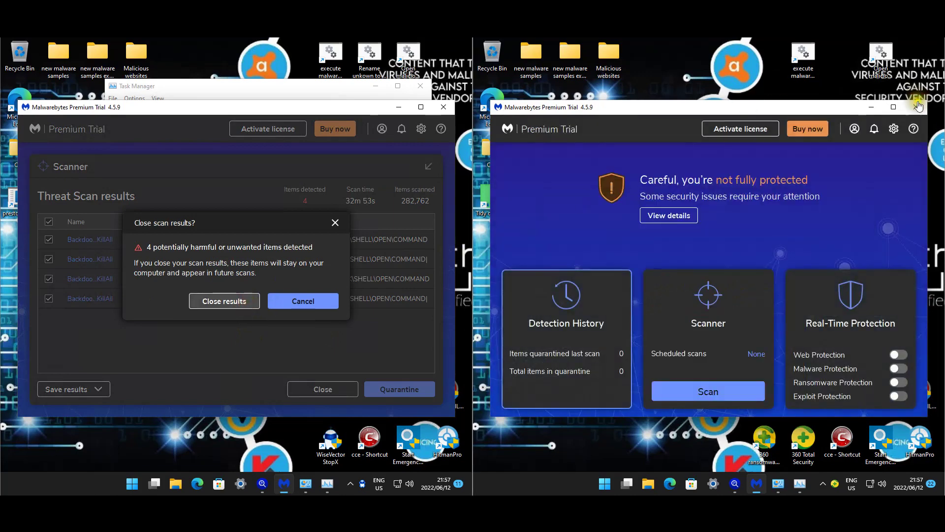
pyautogui.click(444, 108)
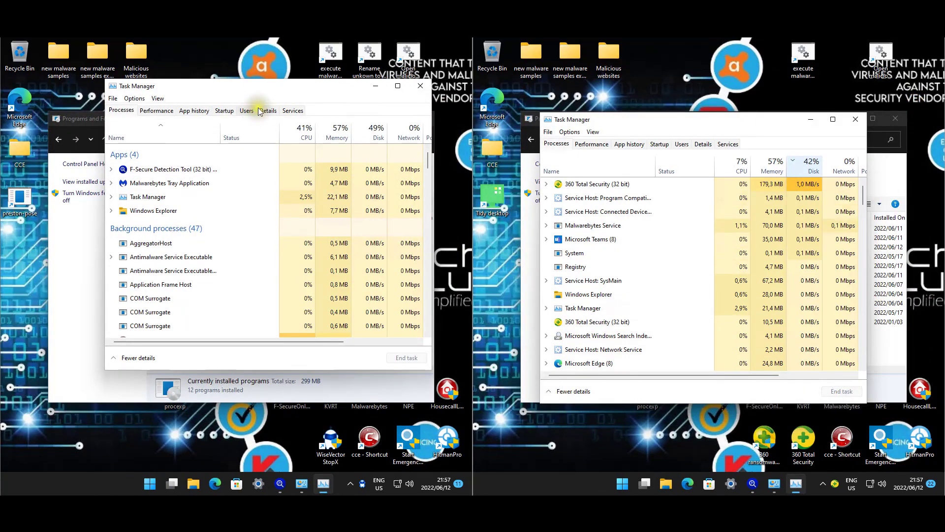
# Step: Compare the startup entries on both machines, and inspect the properties and file location of the publisher-less entry on the 360 Total Security machine
pyautogui.click(224, 110)
pyautogui.click(659, 144)
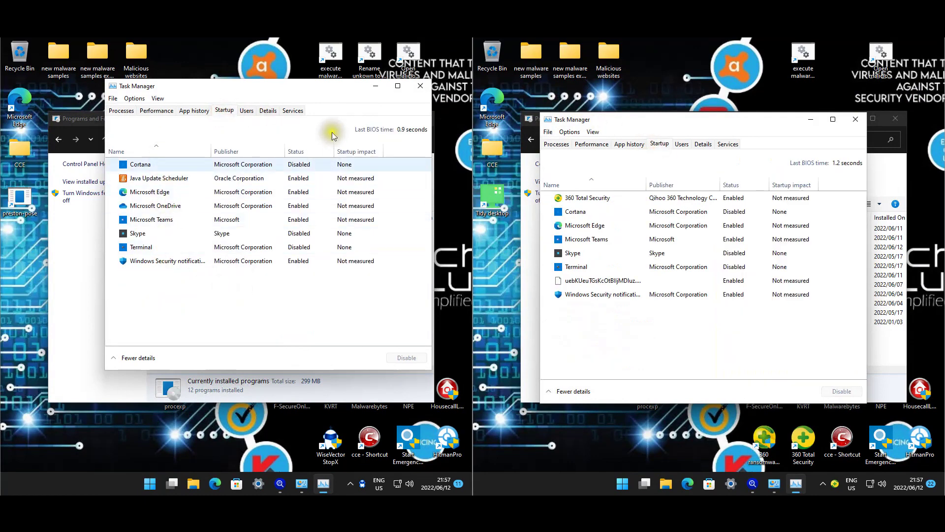
pyautogui.click(586, 290)
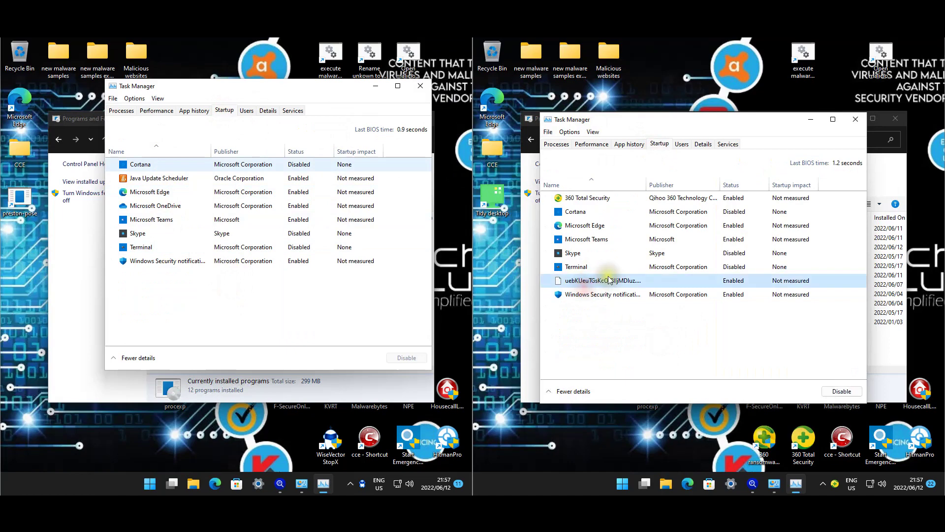
pyautogui.rightClick(609, 280)
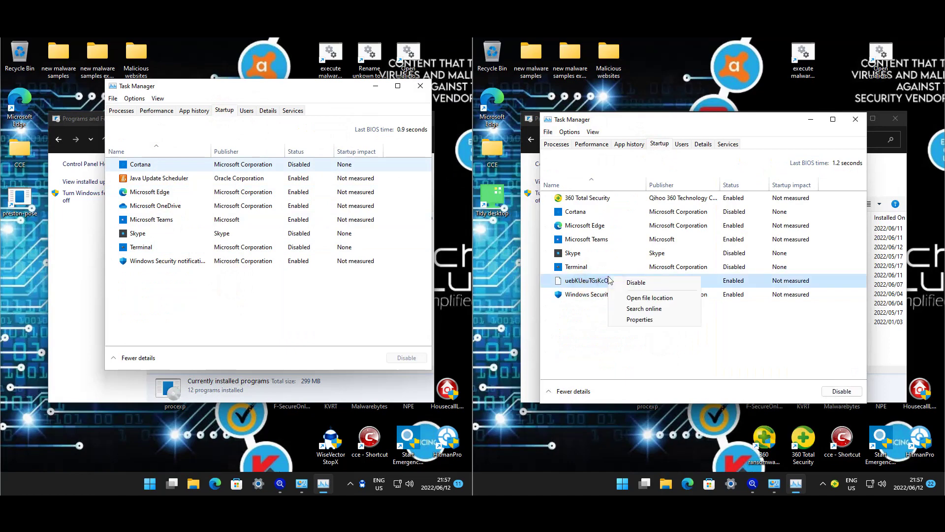
pyautogui.click(640, 318)
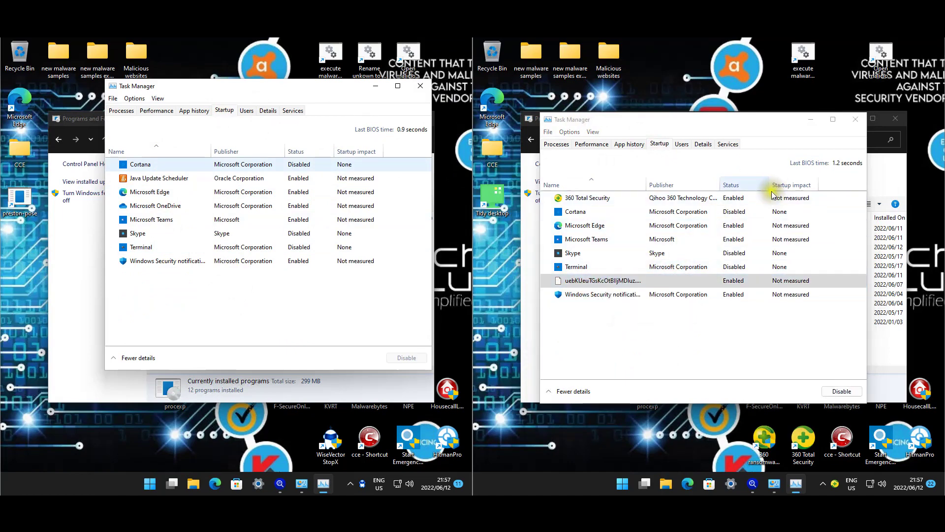
pyautogui.moveTo(751, 225); pyautogui.dragTo(698, 189)
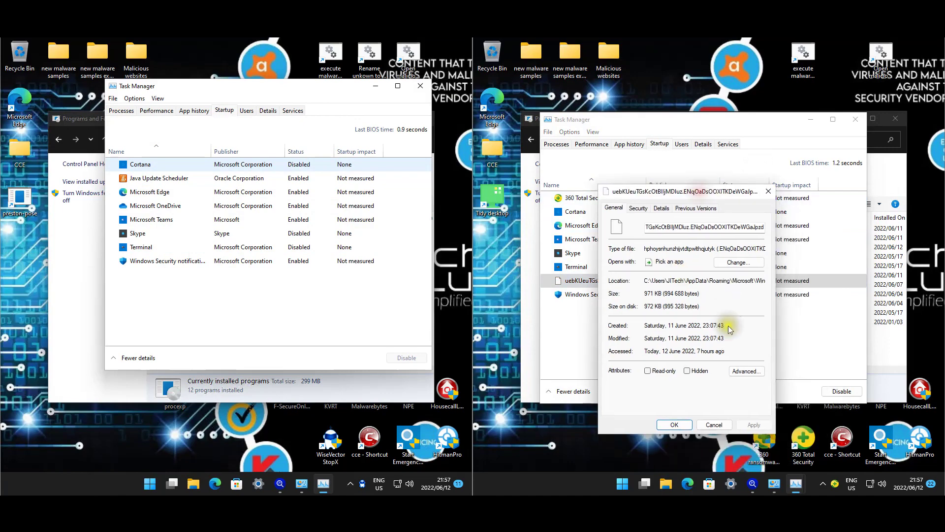
pyautogui.moveTo(708, 277); pyautogui.dragTo(759, 281)
pyautogui.click(758, 279)
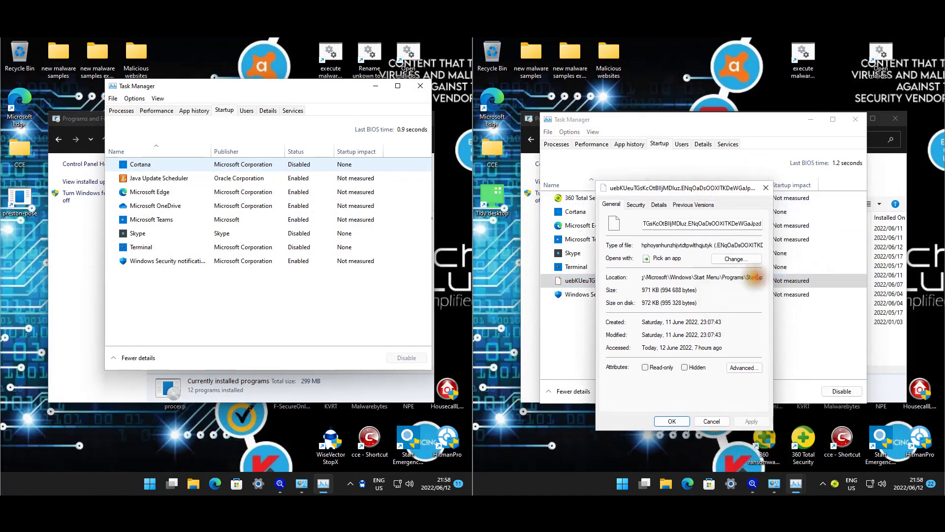
pyautogui.click(720, 422)
# Step: Compare the installed programs on both machines, and try launching preston-pose on the WiseVector StopX machine
pyautogui.click(361, 297)
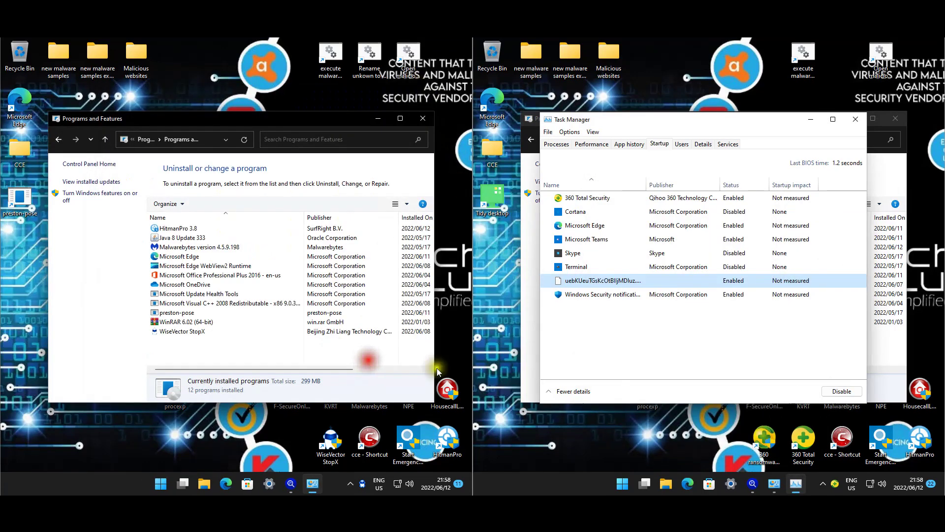
pyautogui.click(891, 347)
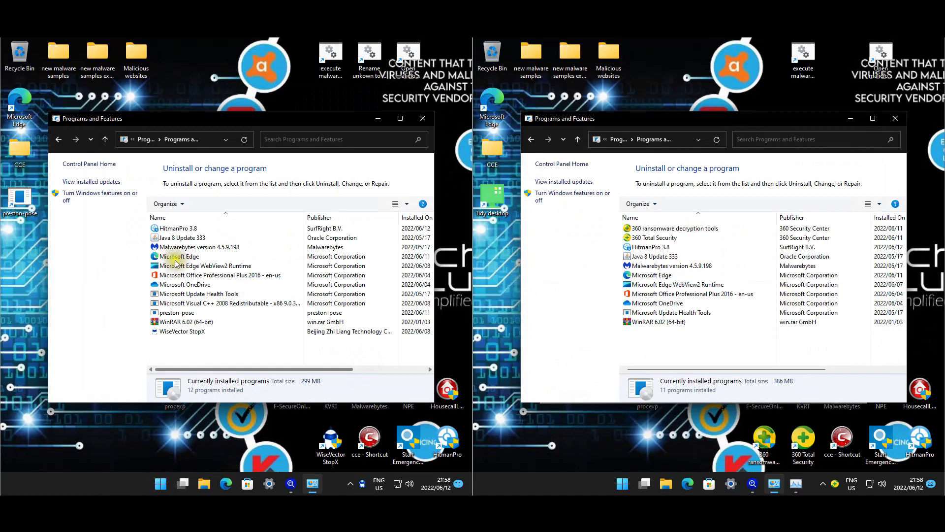
pyautogui.click(185, 313)
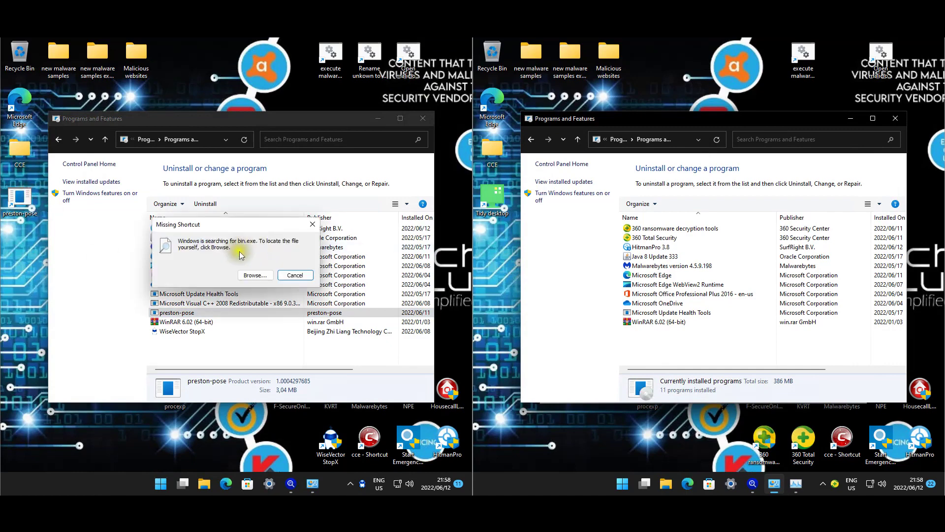
pyautogui.click(290, 281)
pyautogui.click(289, 358)
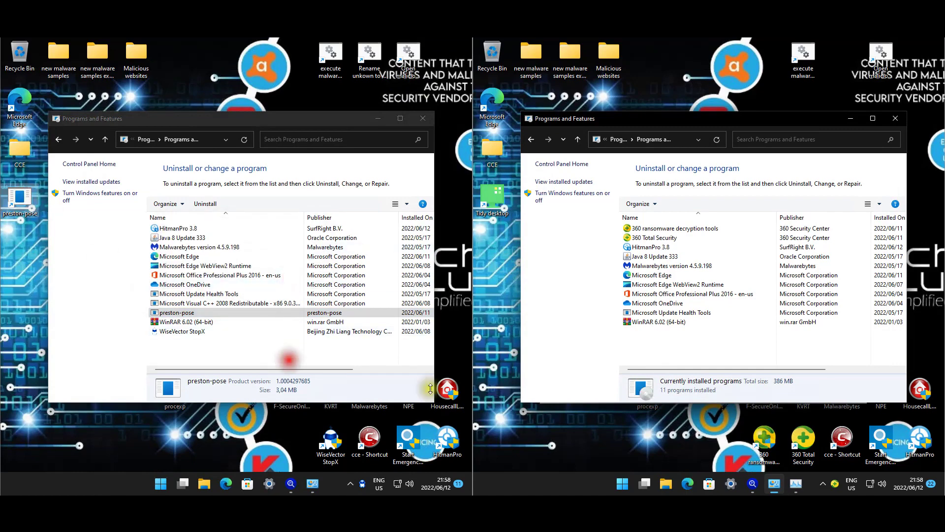
pyautogui.click(668, 353)
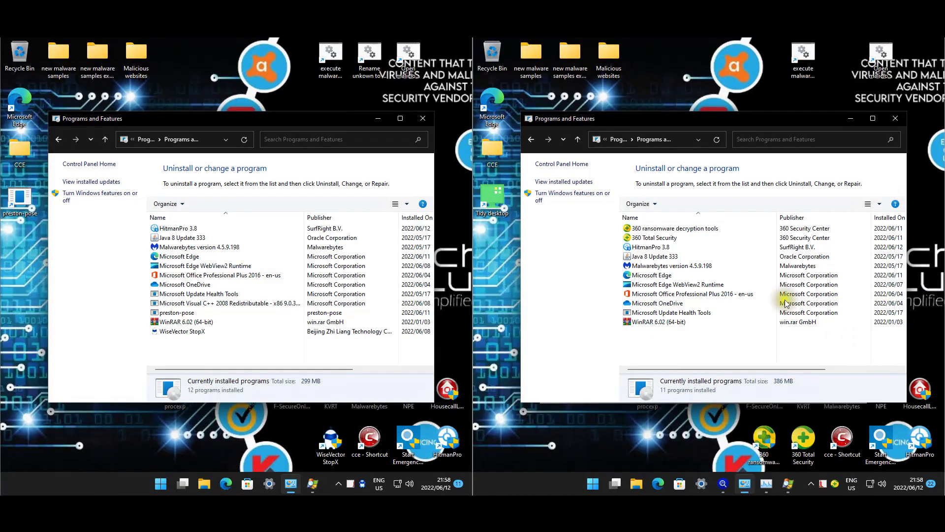
# Step: Close Programs and Features on both machines and Task Manager on the 360 Total Security machine, and bring up Process Explorer there
pyautogui.click(884, 120)
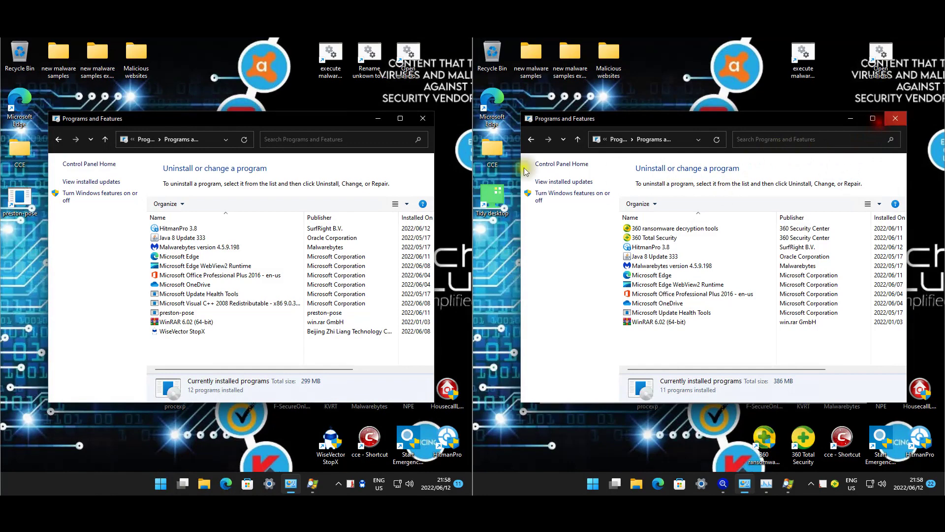
pyautogui.click(430, 118)
pyautogui.click(762, 321)
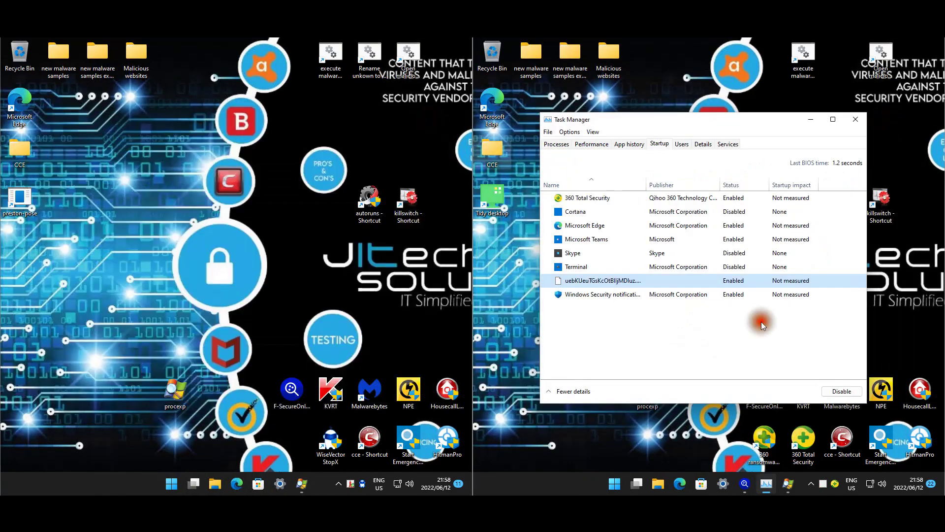
pyautogui.click(851, 122)
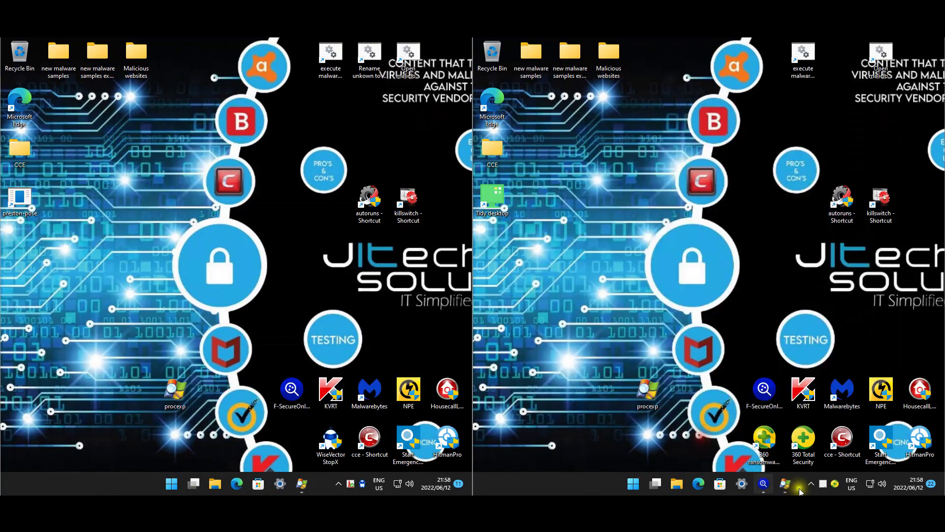
pyautogui.click(789, 484)
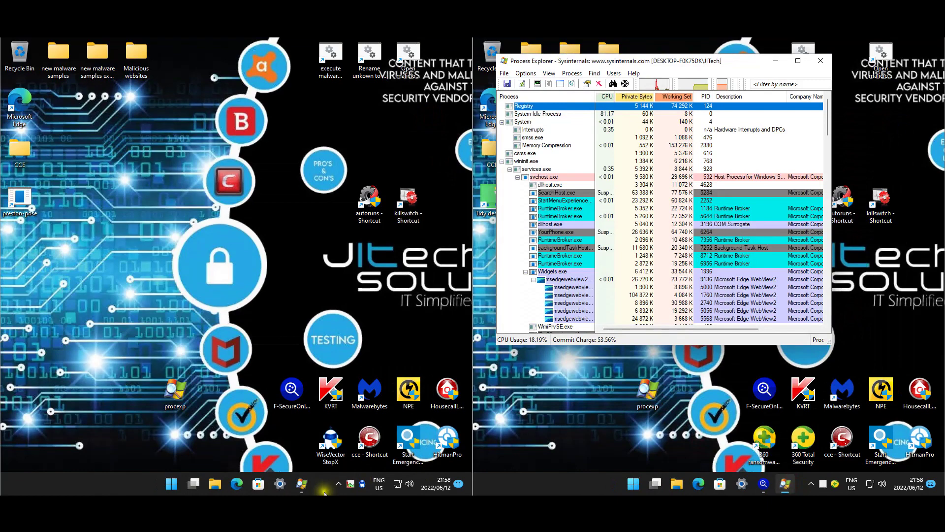
# Step: Bring up Process Explorer on the WiseVector StopX machine and review the VirusTotal ratings of all its running processes
pyautogui.click(301, 483)
pyautogui.click(277, 348)
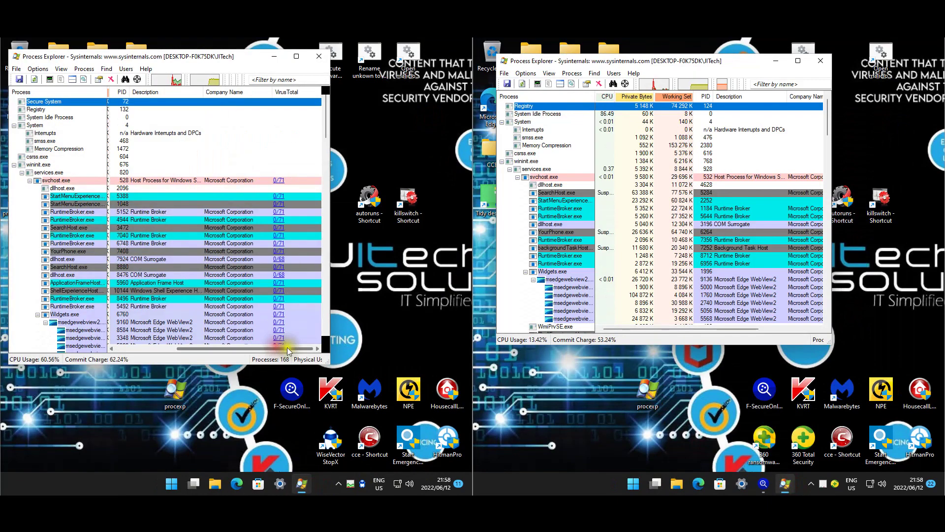
pyautogui.click(760, 329)
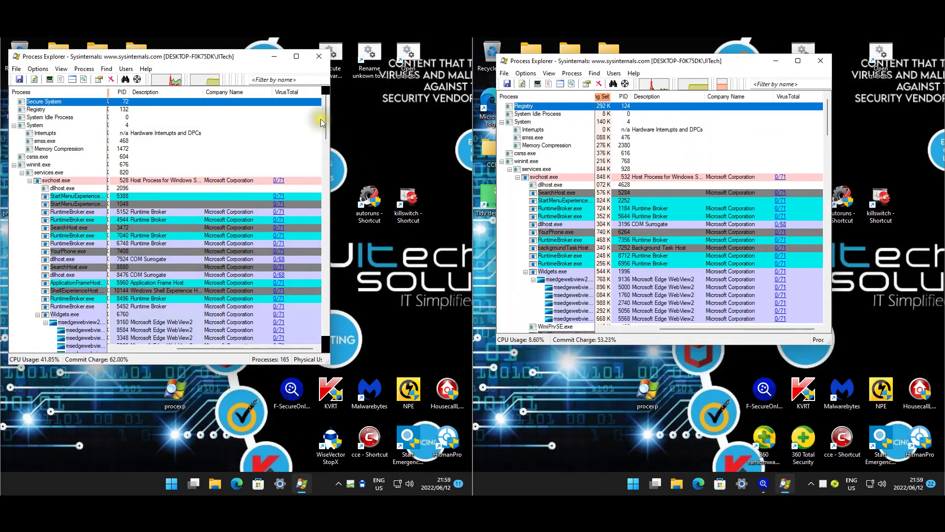
pyautogui.moveTo(249, 56); pyautogui.dragTo(256, 58)
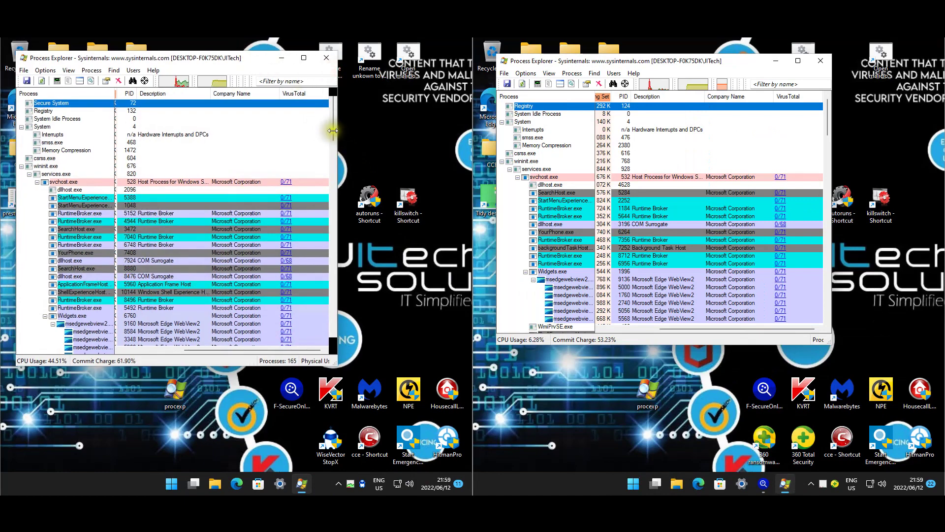
pyautogui.scroll(-4, 334, 149)
pyautogui.scroll(-8, 335, 159)
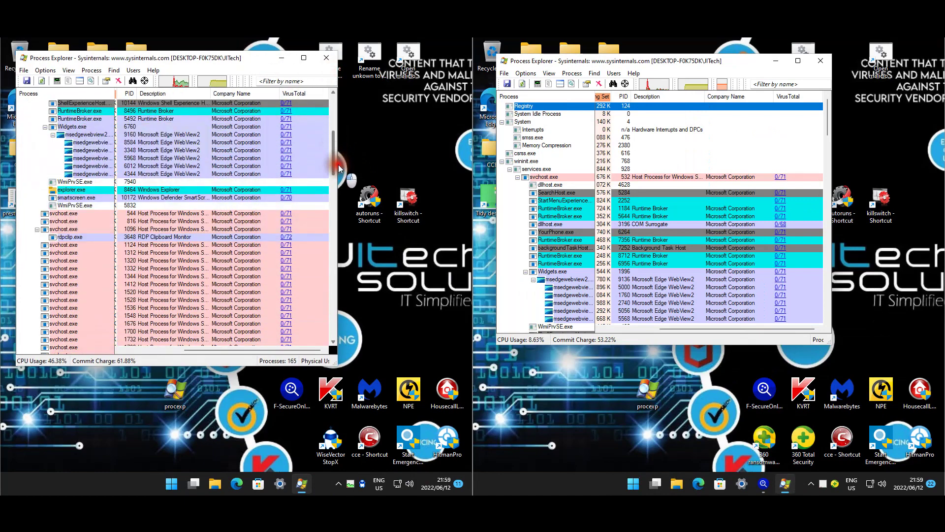
pyautogui.scroll(-8, 335, 223)
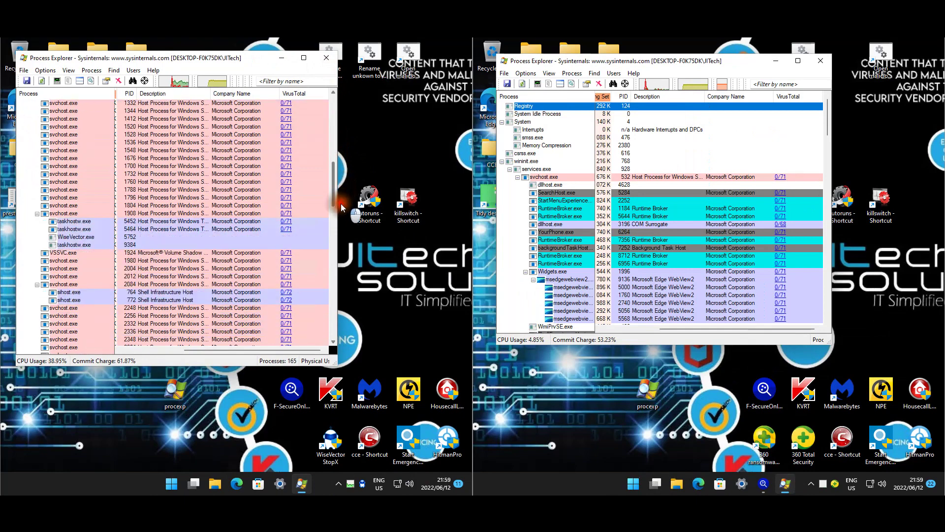
pyautogui.scroll(-8, 336, 222)
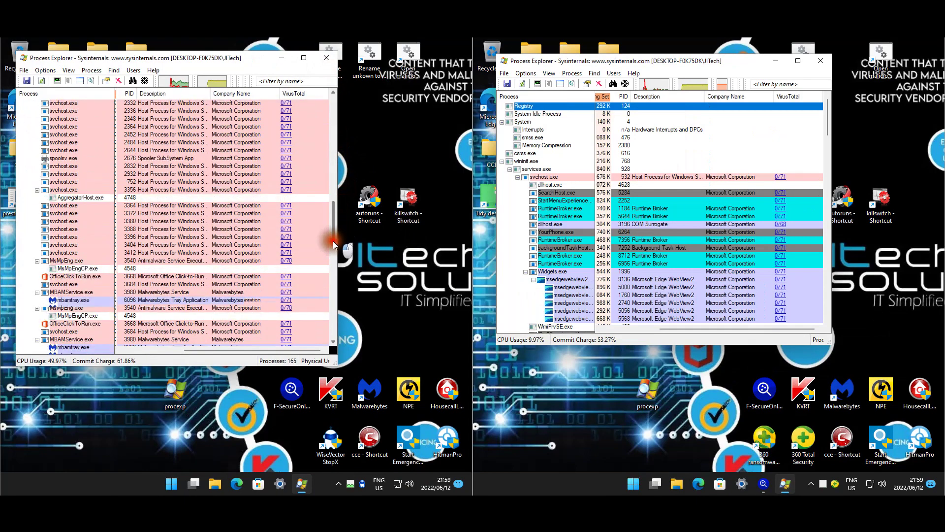
pyautogui.scroll(-10, 329, 289)
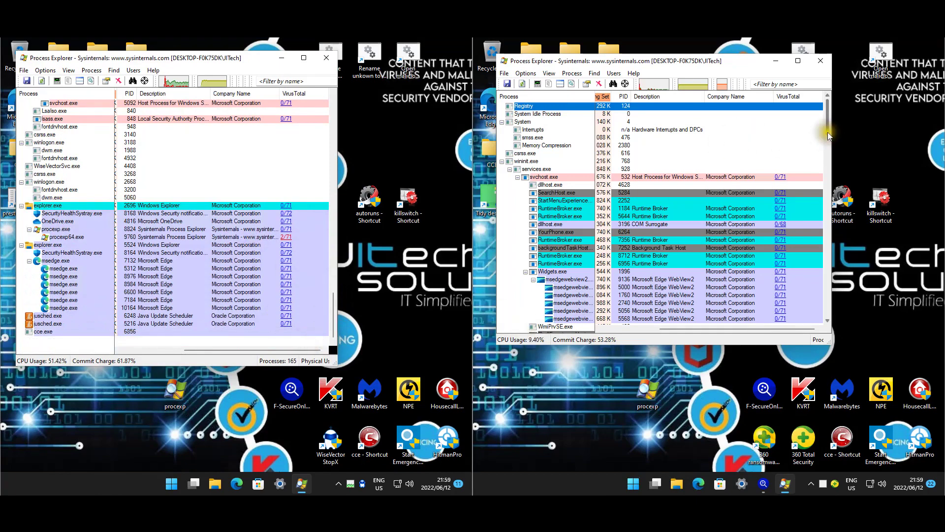
# Step: Review the VirusTotal ratings of the running processes on the 360 Total Security machine, and close Process Explorer on both machines
pyautogui.scroll(-8, 828, 155)
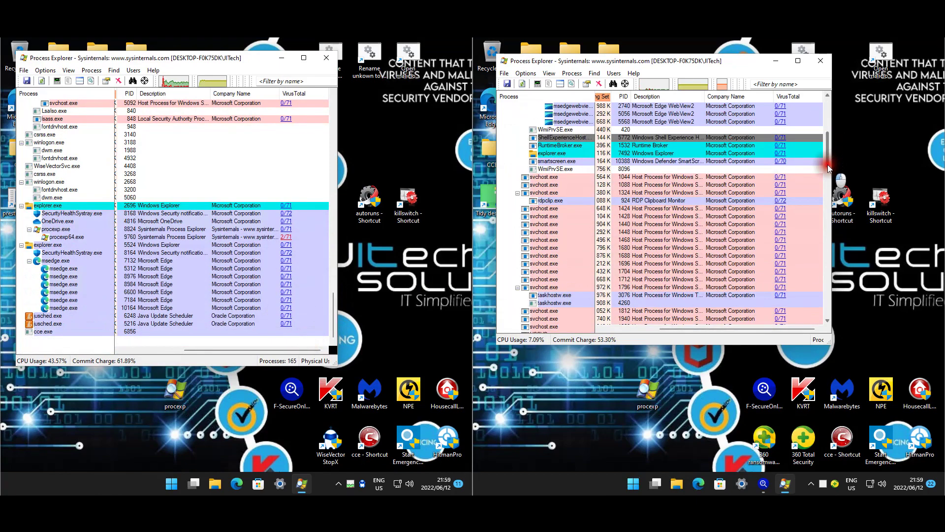
pyautogui.moveTo(828, 164); pyautogui.dragTo(828, 317)
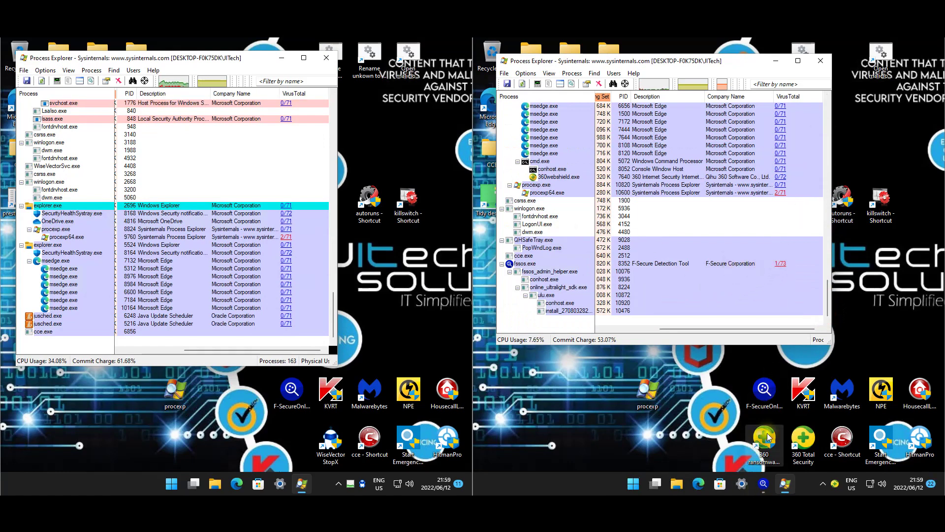
pyautogui.click(790, 63)
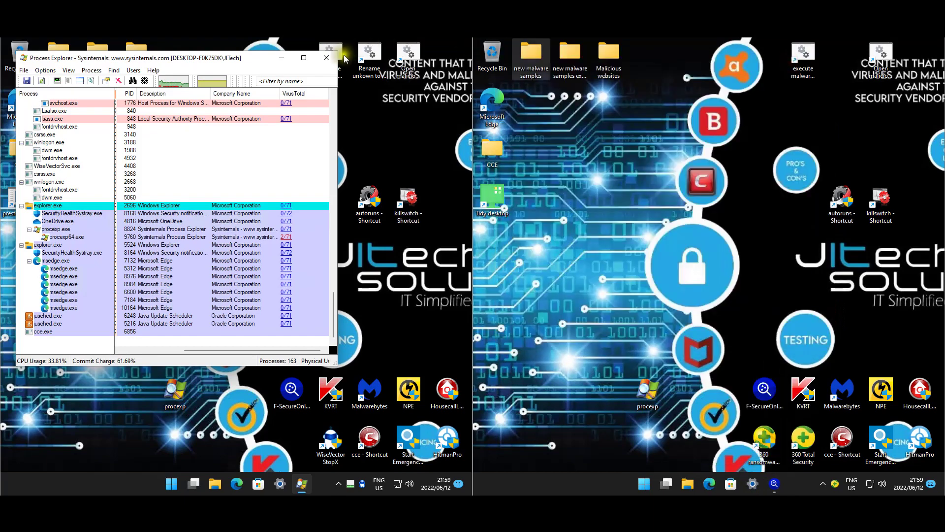
pyautogui.click(327, 58)
# Step: Open File Explorer on both machines and compare the contents of their Downloads and Documents folders
pyautogui.press('super+e')
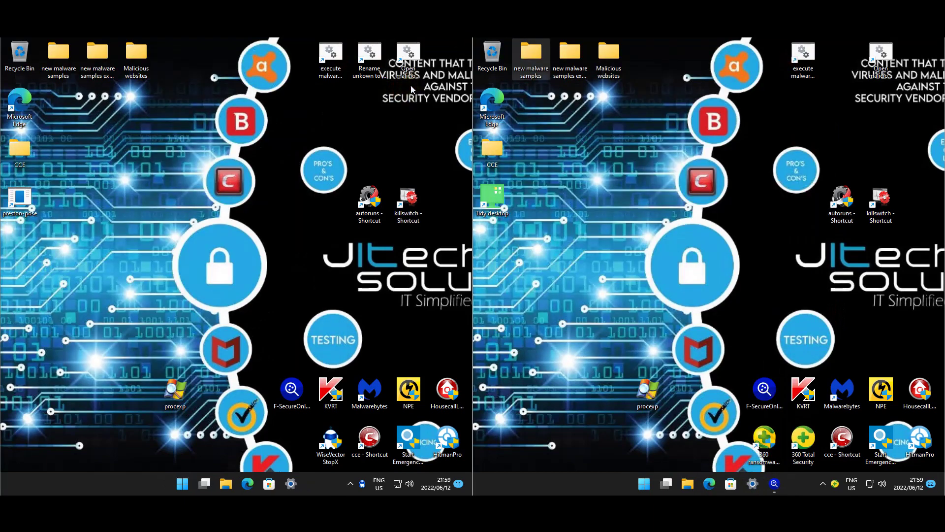
pyautogui.click(668, 119)
pyautogui.press('super+e')
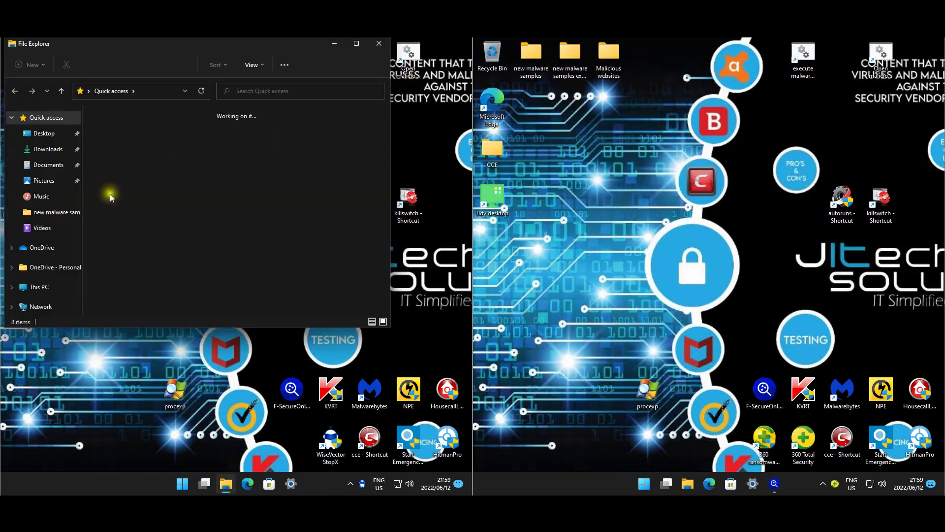
pyautogui.click(46, 150)
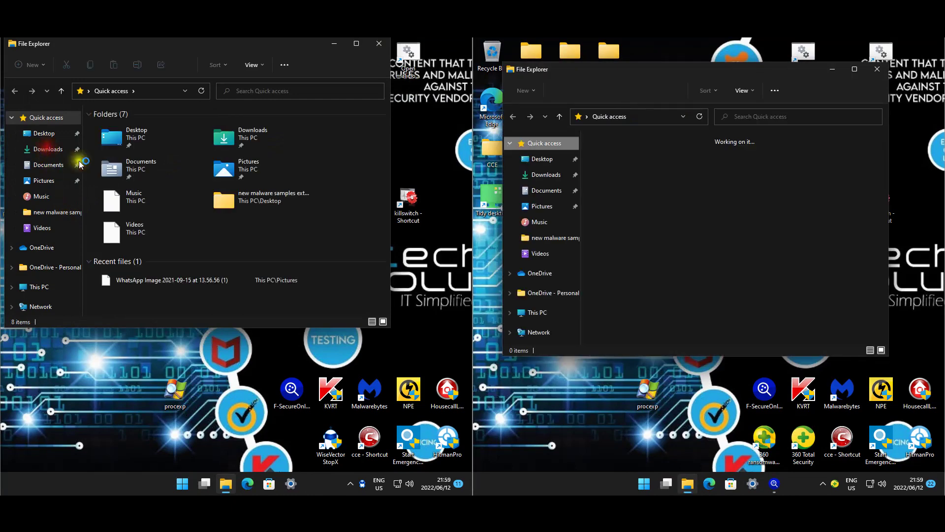
pyautogui.click(549, 175)
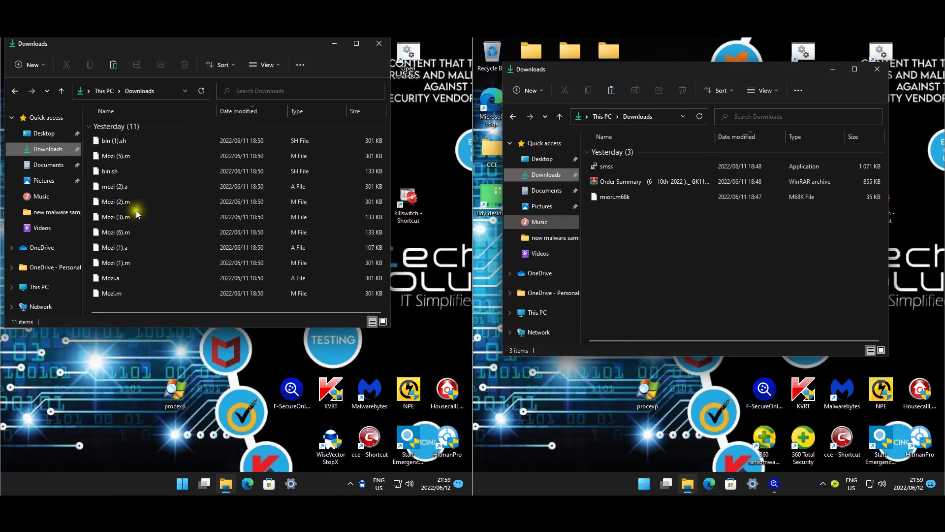
pyautogui.click(252, 217)
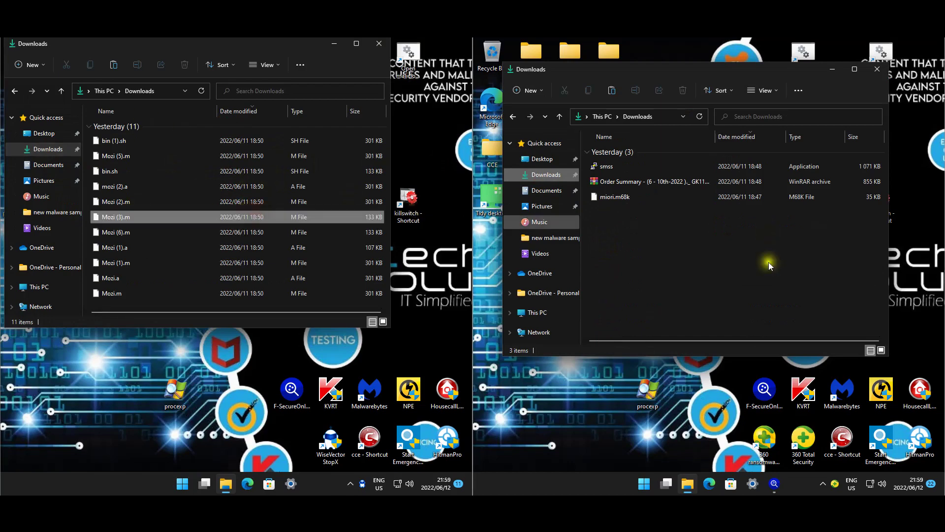
pyautogui.click(49, 165)
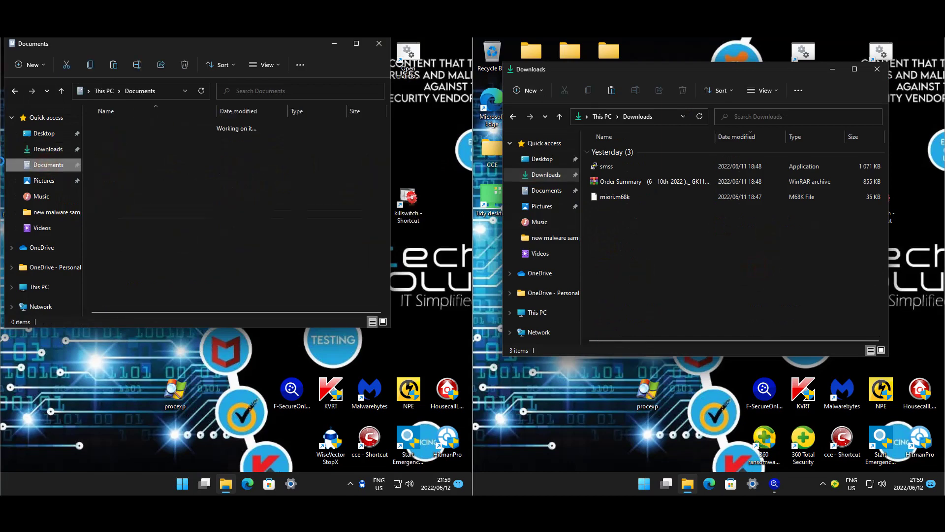
pyautogui.click(551, 192)
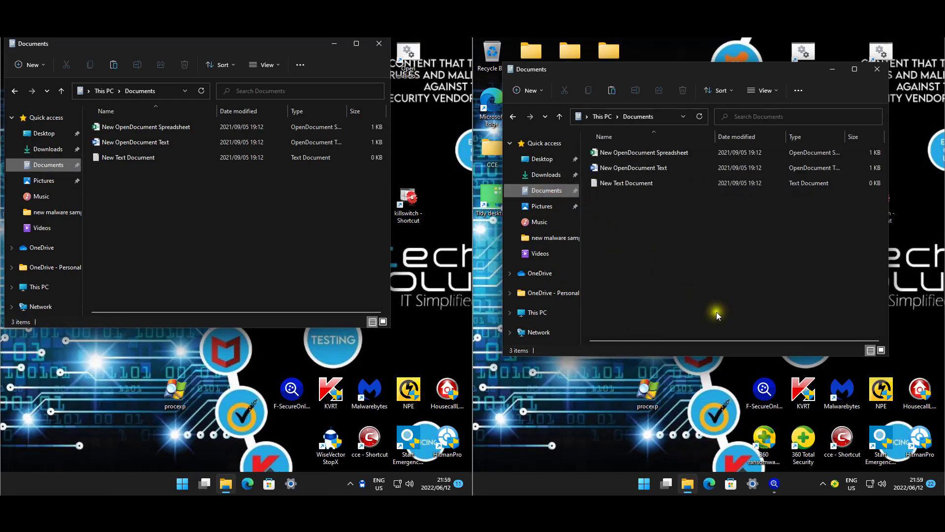
# Step: Compare the image files in the Pictures folders on both machines, and close both File Explorer windows
pyautogui.click(43, 183)
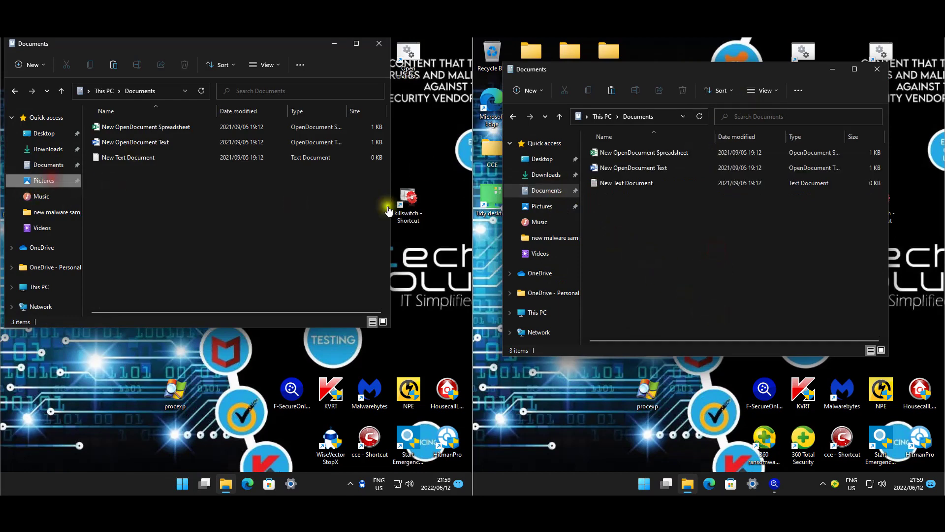
pyautogui.click(542, 206)
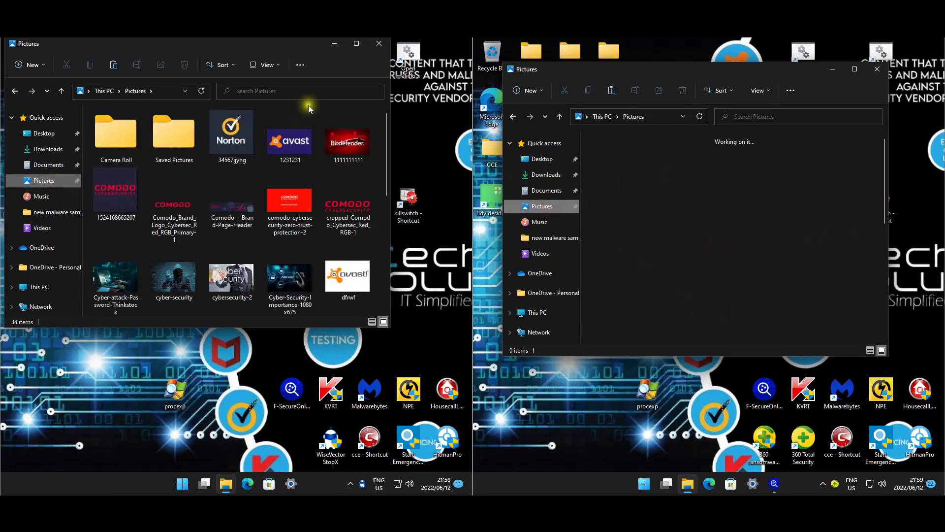
pyautogui.scroll(-5, 348, 187)
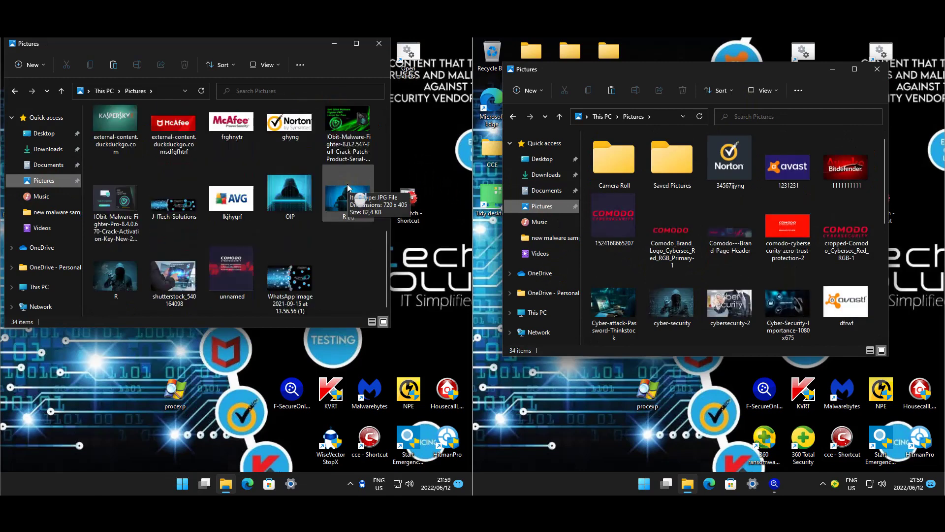
pyautogui.click(790, 281)
pyautogui.scroll(-5, 794, 272)
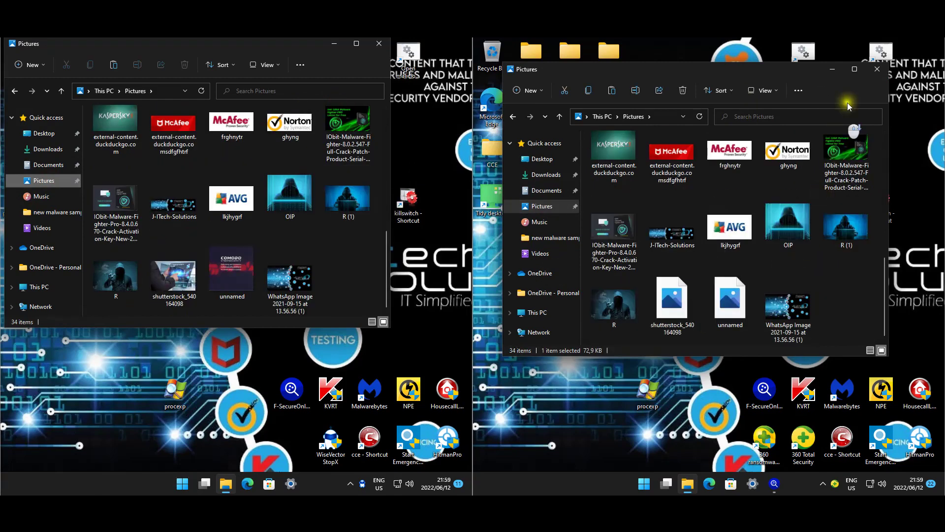
pyautogui.click(877, 69)
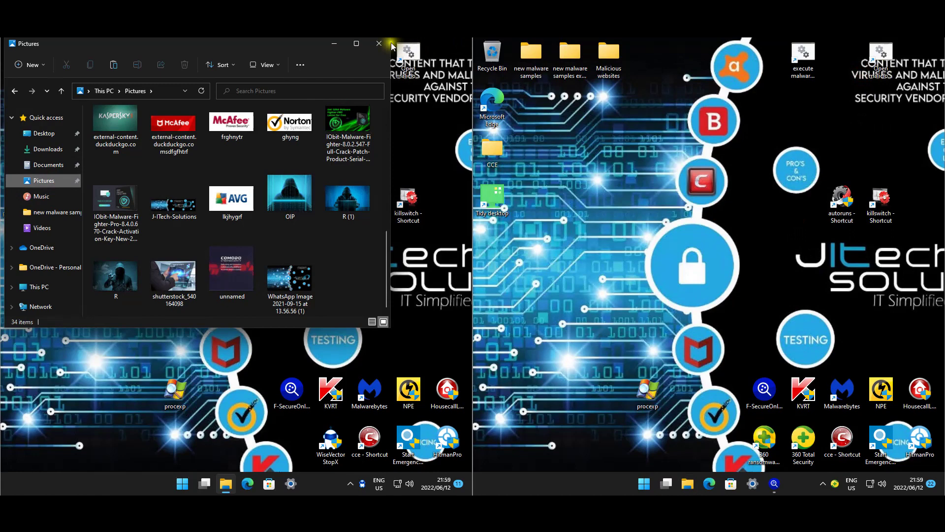
pyautogui.click(378, 43)
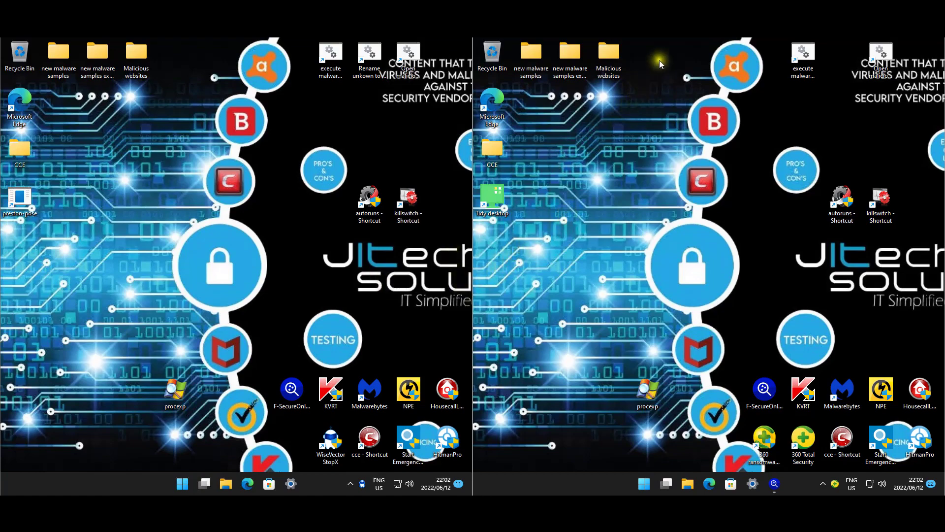
pyautogui.click(516, 198)
pyautogui.click(495, 229)
pyautogui.click(621, 154)
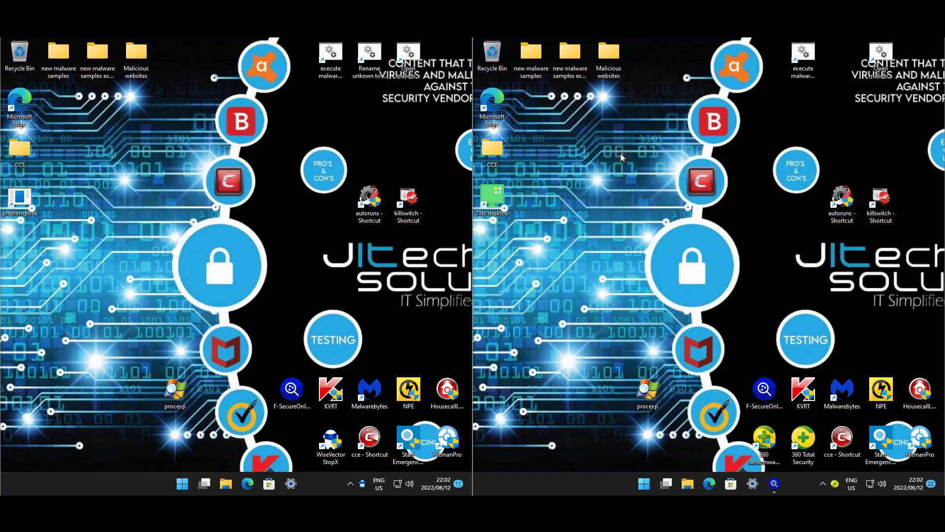